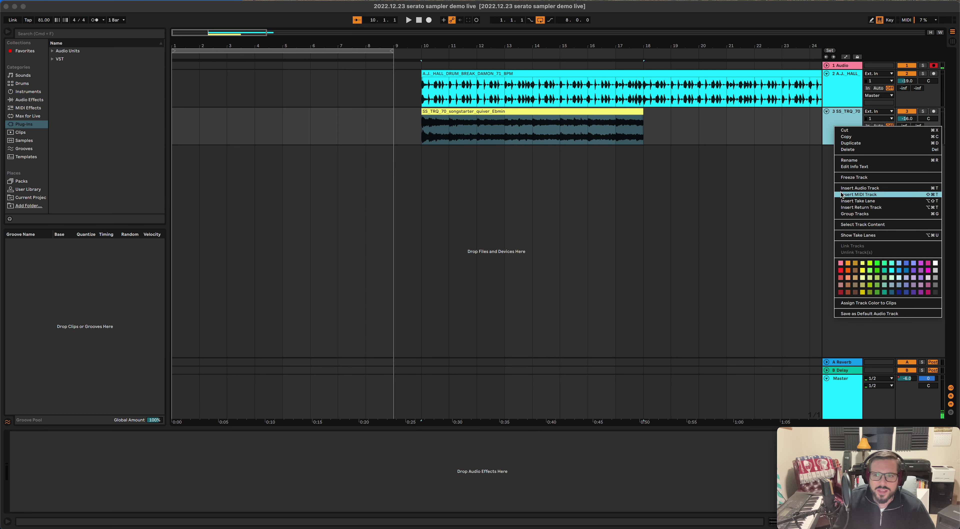
- Insert a MIDI track below the songstarter audio track and load the Serato Sample VST on it
{"action": "left_click", "coordinate": [841, 195]}
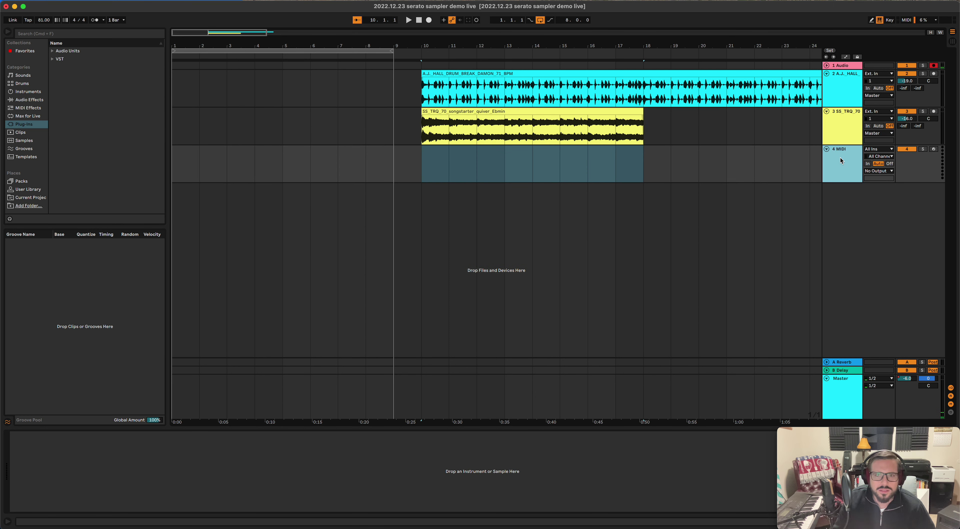
{"action": "left_click", "coordinate": [58, 60]}
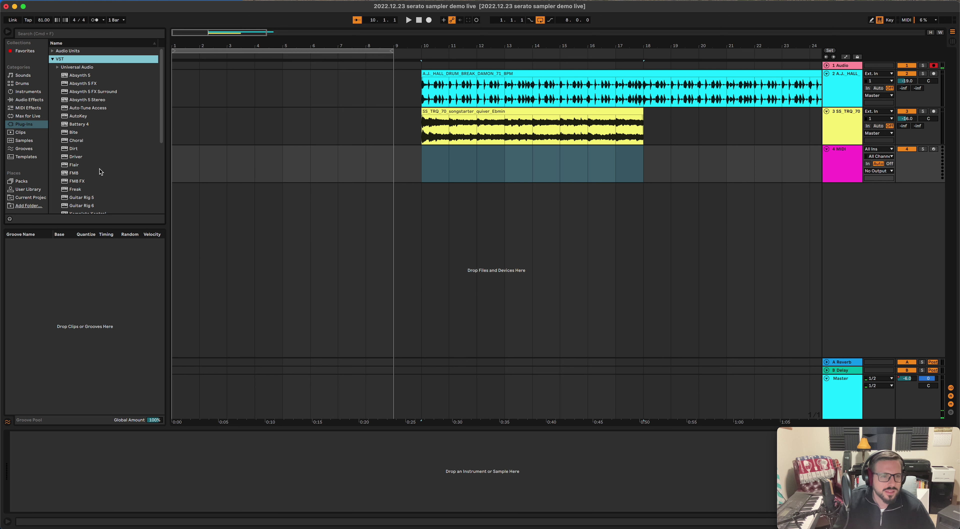
{"action": "scroll", "coordinate": [100, 169], "scroll_direction": "down", "scroll_amount": 5}
{"action": "scroll", "coordinate": [99, 171], "scroll_direction": "down", "scroll_amount": 3}
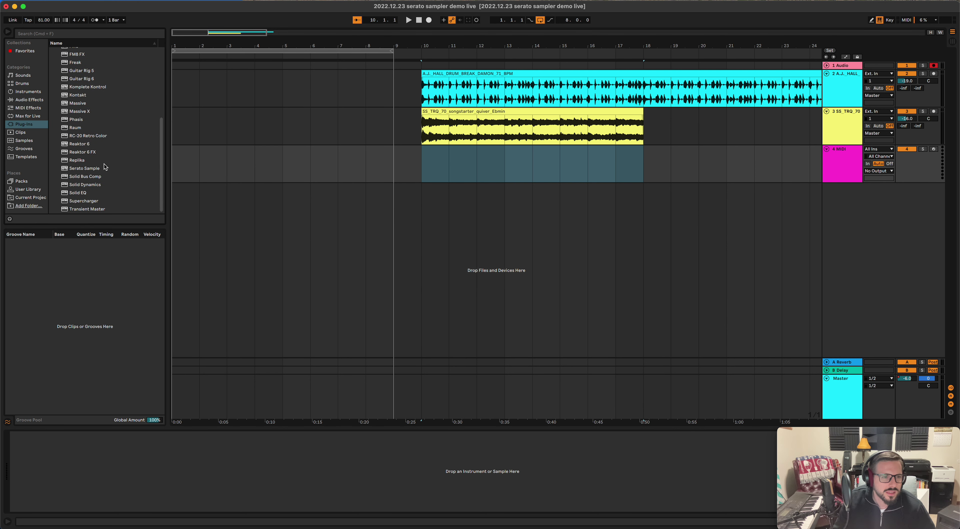
{"action": "left_click", "coordinate": [98, 169]}
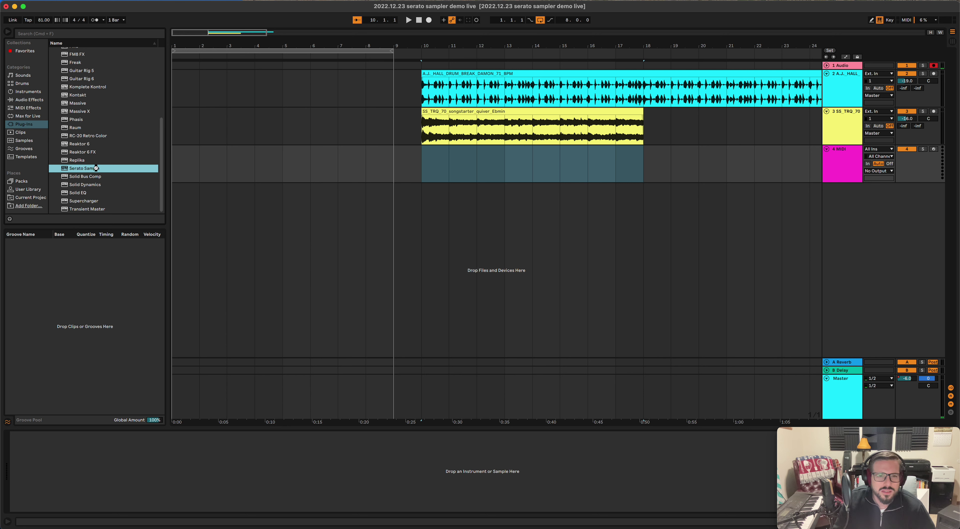
{"action": "double_click", "coordinate": [97, 169]}
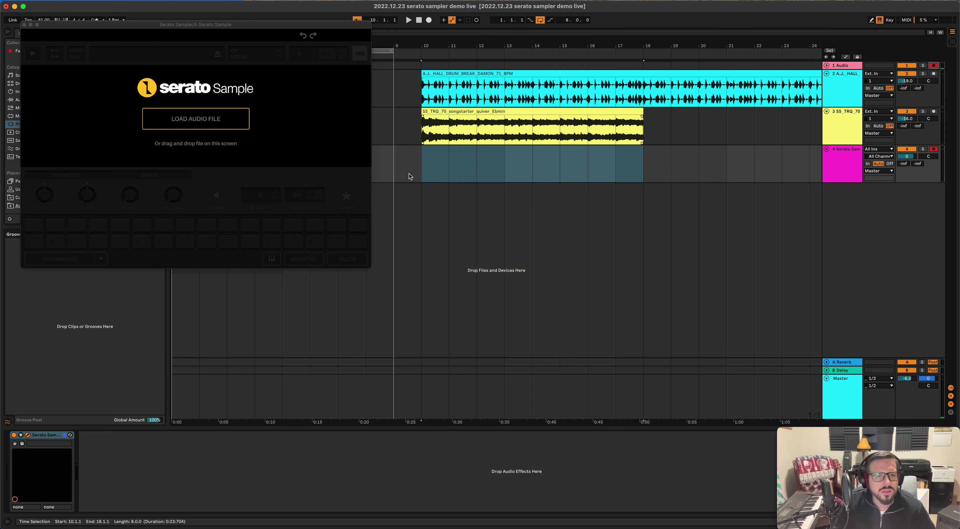
- Load A.J._HALL_DRUM_BREAK_DAMON_71_BPM.wav into Serato Sample from the serato sampler demo live project's Imported samples folder
{"action": "left_click", "coordinate": [196, 121]}
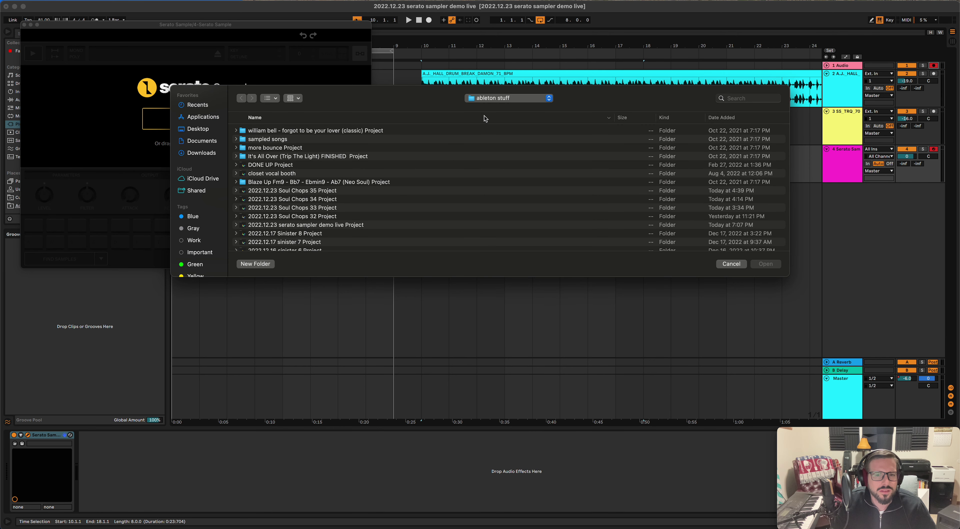
{"action": "left_click", "coordinate": [297, 191]}
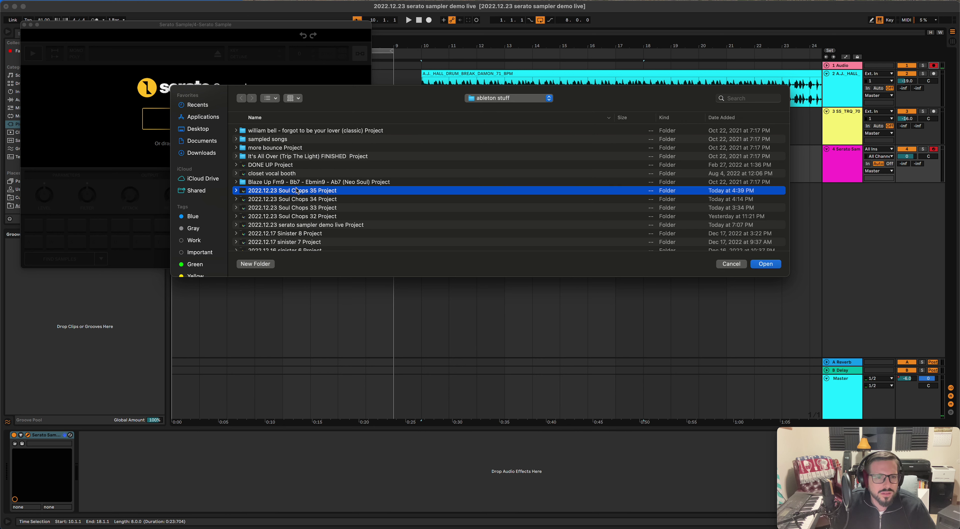
{"action": "double_click", "coordinate": [326, 225]}
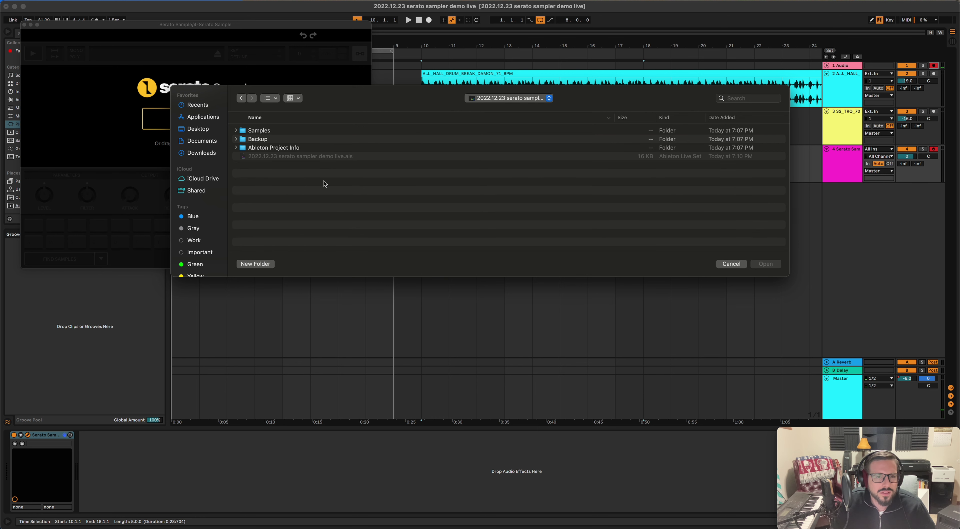
{"action": "double_click", "coordinate": [279, 131]}
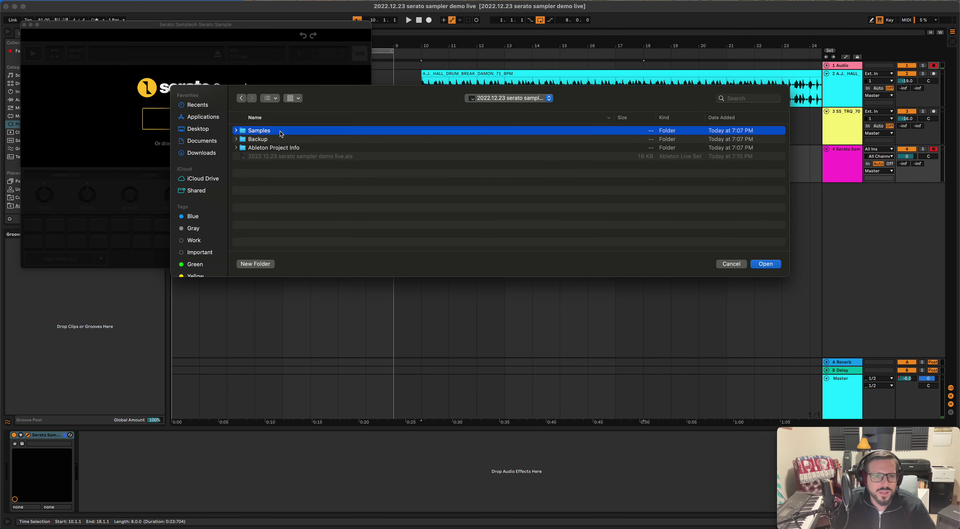
{"action": "double_click", "coordinate": [259, 139]}
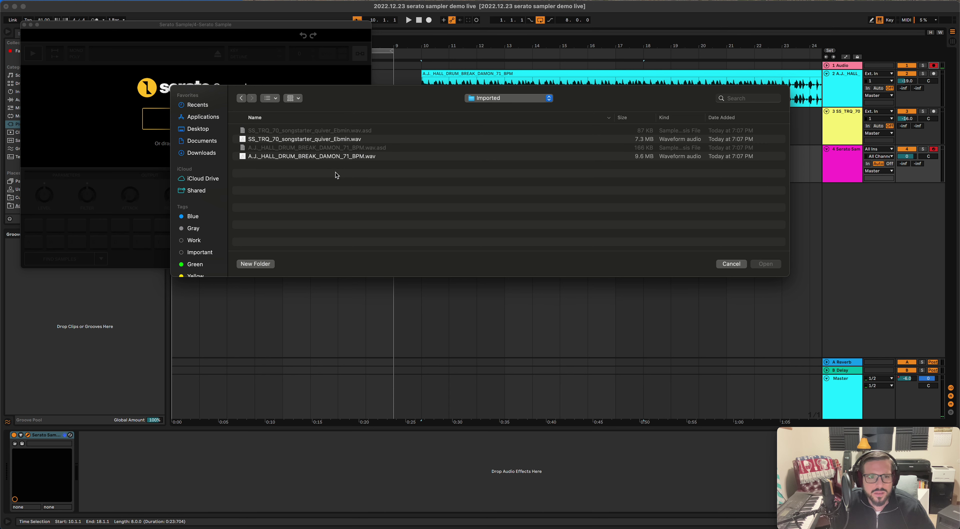
{"action": "double_click", "coordinate": [334, 156]}
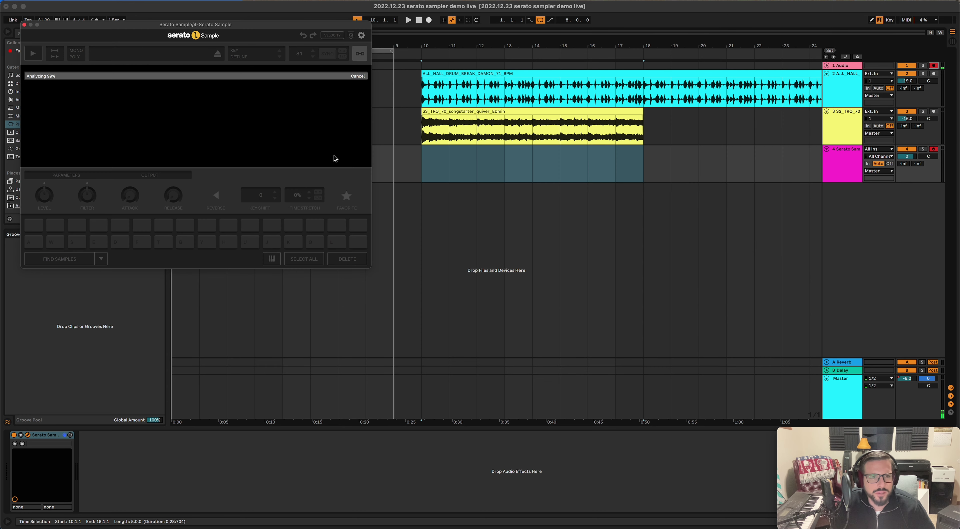
- Play the loaded drum break and lower the Serato Sample track's volume in the Session View mixer
{"action": "left_click_drag", "start_coordinate": [238, 25], "coordinate": [372, 106]}
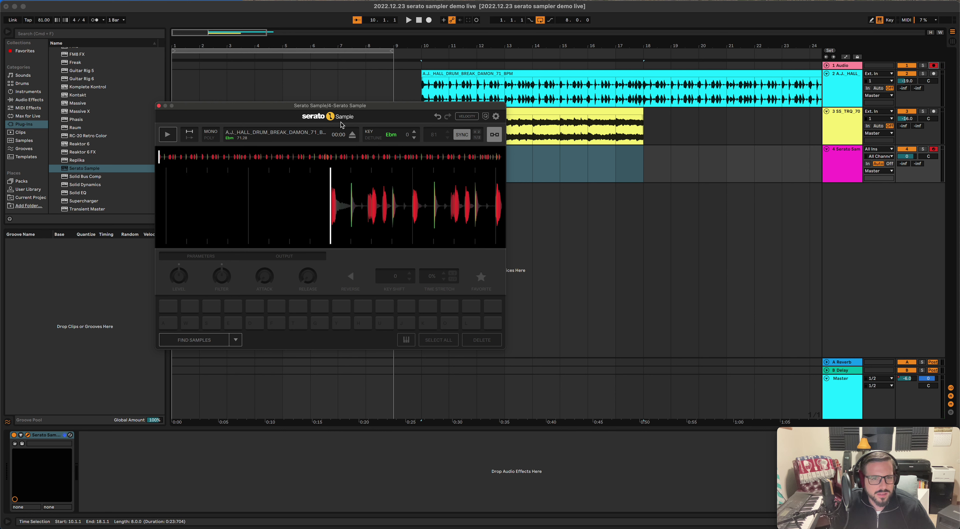
{"action": "left_click", "coordinate": [167, 135]}
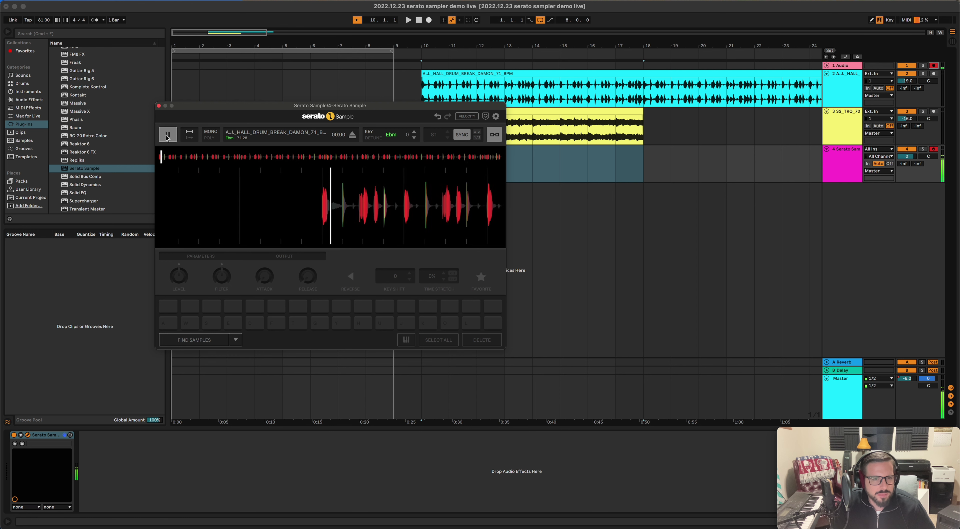
{"action": "left_click", "coordinate": [754, 175]}
{"action": "key", "text": "Tab"}
{"action": "left_click_drag", "start_coordinate": [367, 110], "coordinate": [601, 103]}
{"action": "left_click_drag", "start_coordinate": [324, 387], "coordinate": [324, 390]}
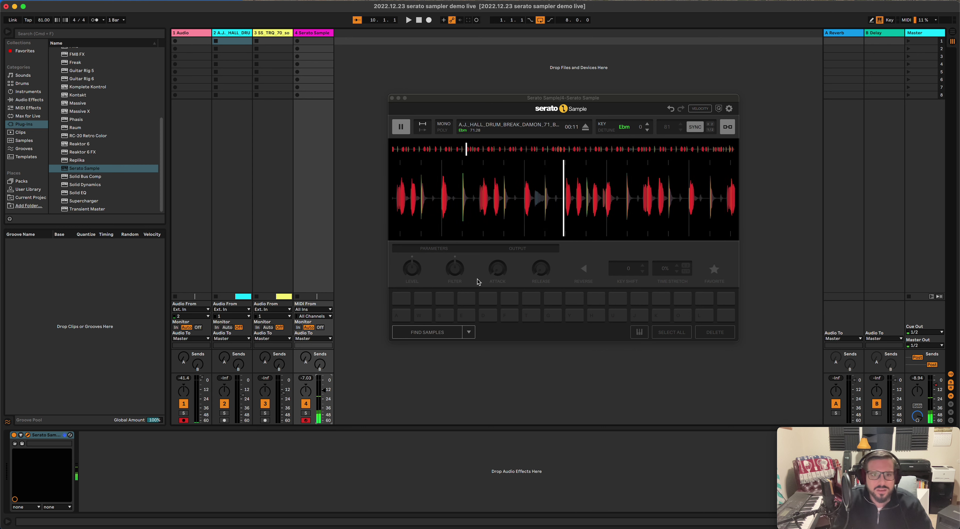
- Set the drum break's key shift to -2 (C#m) and try doubling its synced tempo during playback
{"action": "left_click", "coordinate": [401, 129]}
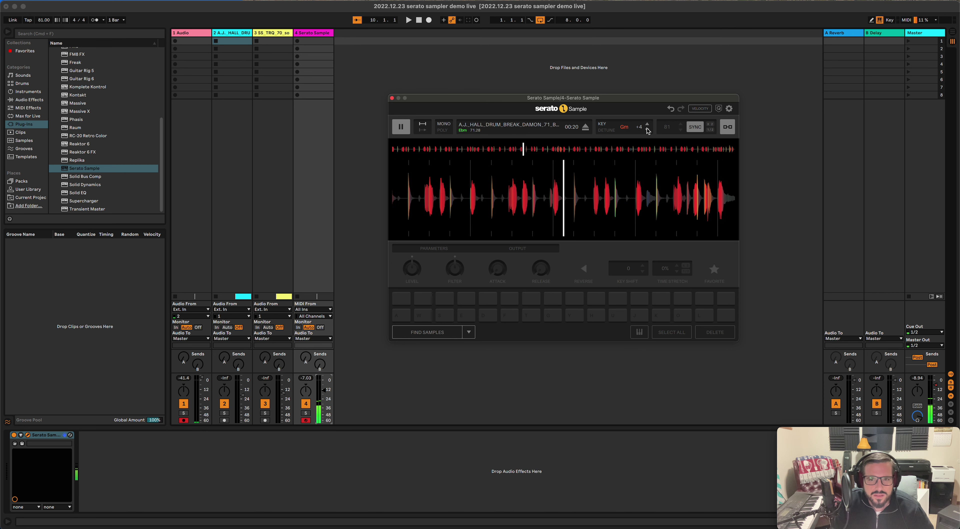
{"action": "left_click", "coordinate": [711, 128]}
{"action": "left_click", "coordinate": [711, 128]}
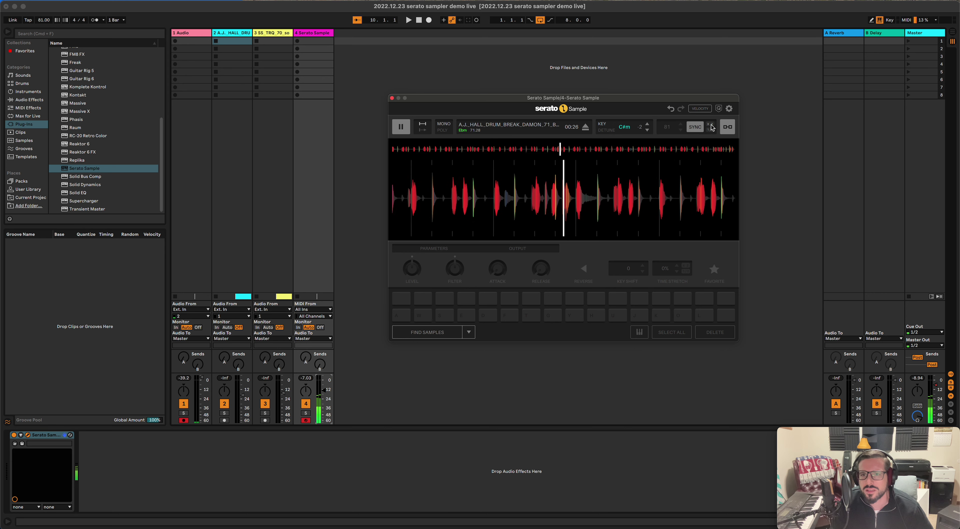
{"action": "left_click", "coordinate": [710, 129]}
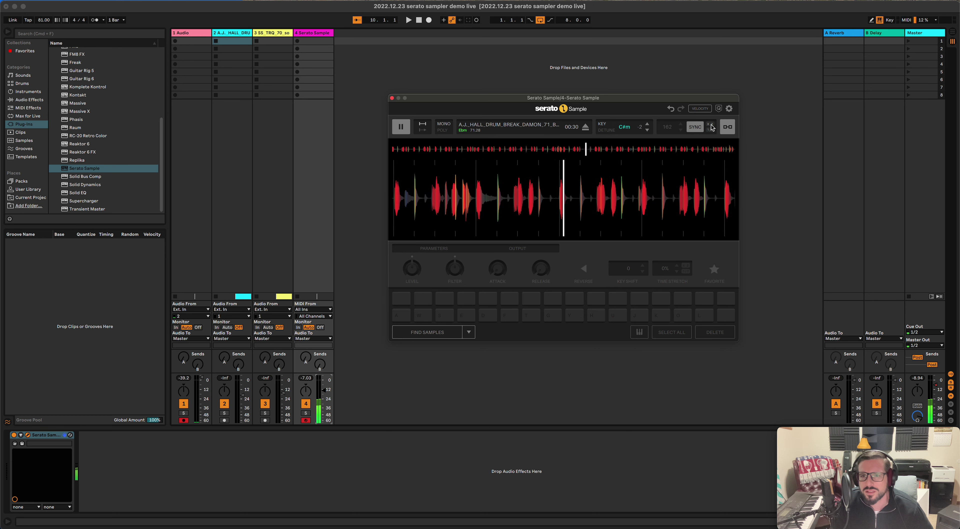
{"action": "left_click", "coordinate": [401, 127]}
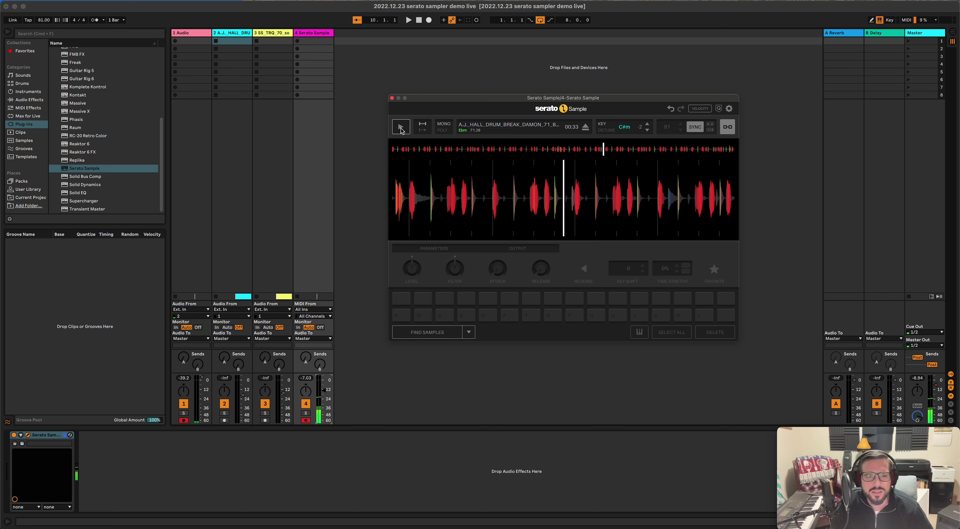
- Scrub through the drum break's waveform and return the playhead to its start
{"action": "left_click_drag", "start_coordinate": [461, 200], "coordinate": [574, 201]}
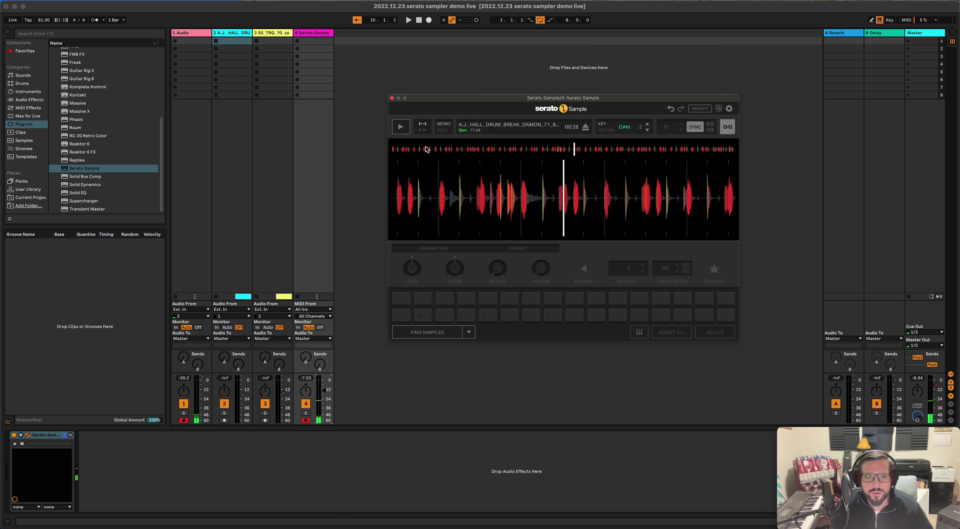
{"action": "left_click", "coordinate": [395, 149]}
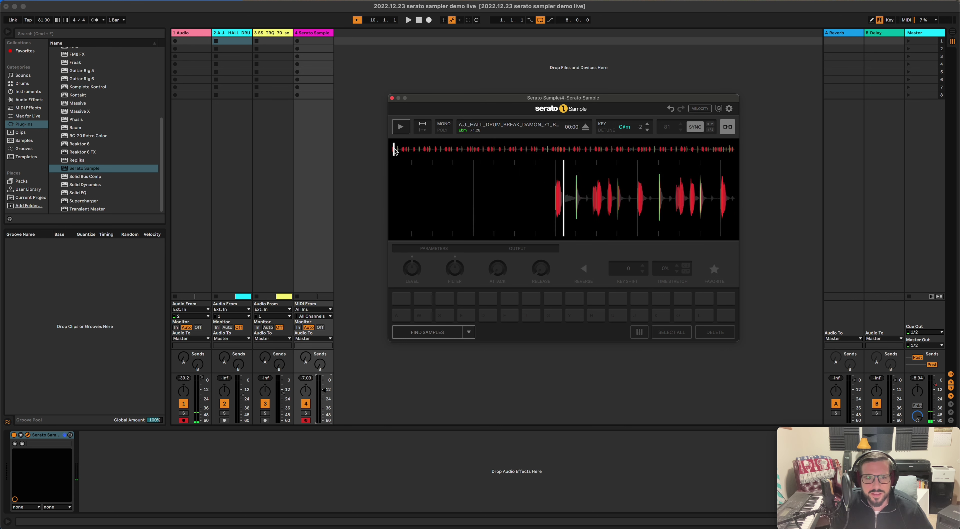
{"action": "left_click_drag", "start_coordinate": [400, 150], "coordinate": [512, 149]}
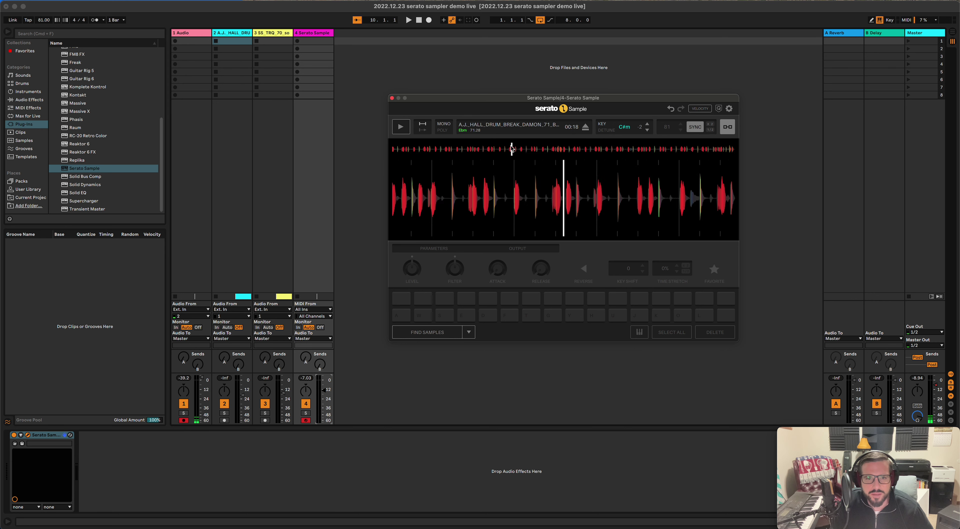
{"action": "left_click", "coordinate": [393, 149]}
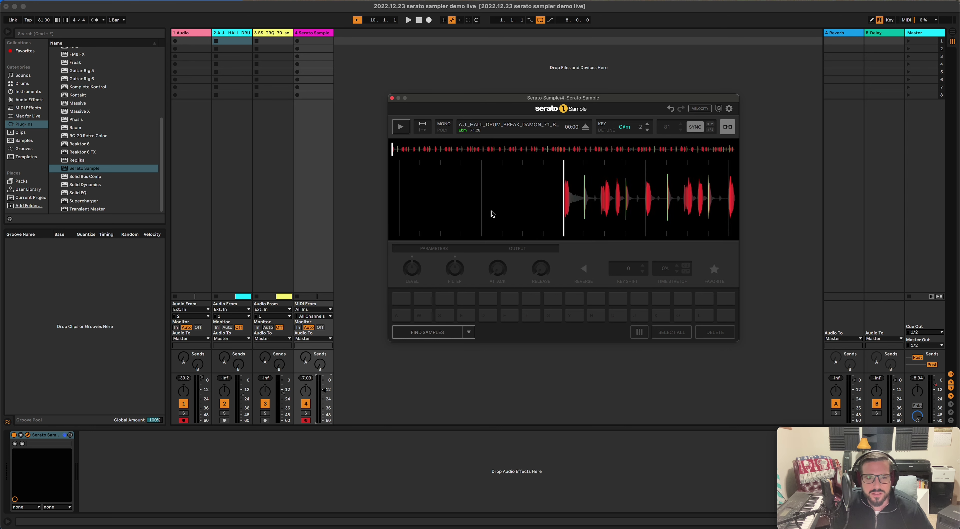
- Assign the start of the drum break to pad 1 and the next drum hit to pad 2
{"action": "left_click", "coordinate": [401, 317]}
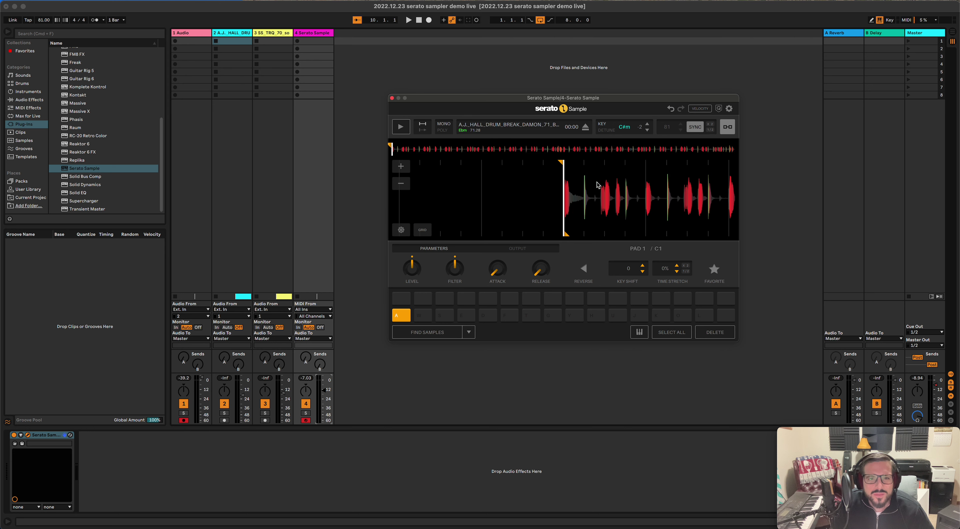
{"action": "left_click", "coordinate": [401, 167]}
{"action": "left_click", "coordinate": [400, 166]}
{"action": "left_click_drag", "start_coordinate": [630, 208], "coordinate": [466, 207]}
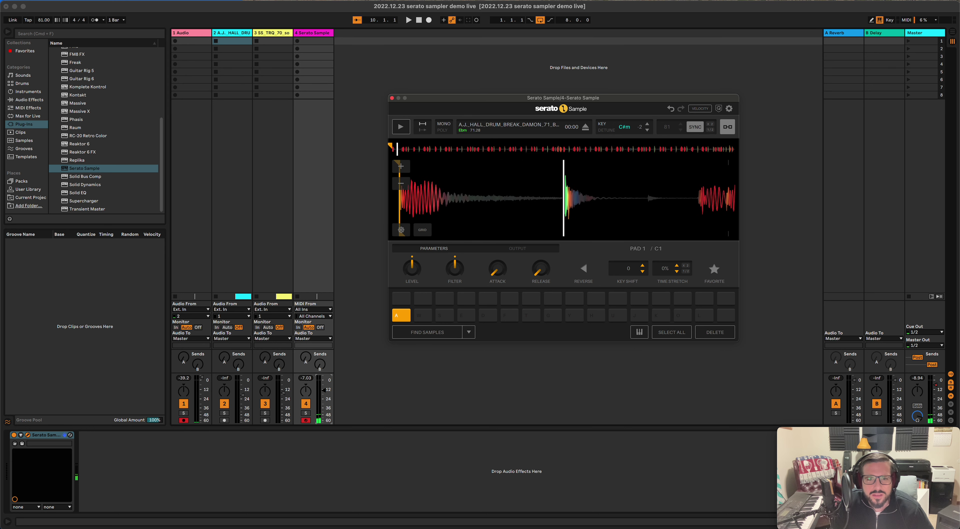
{"action": "left_click", "coordinate": [423, 315]}
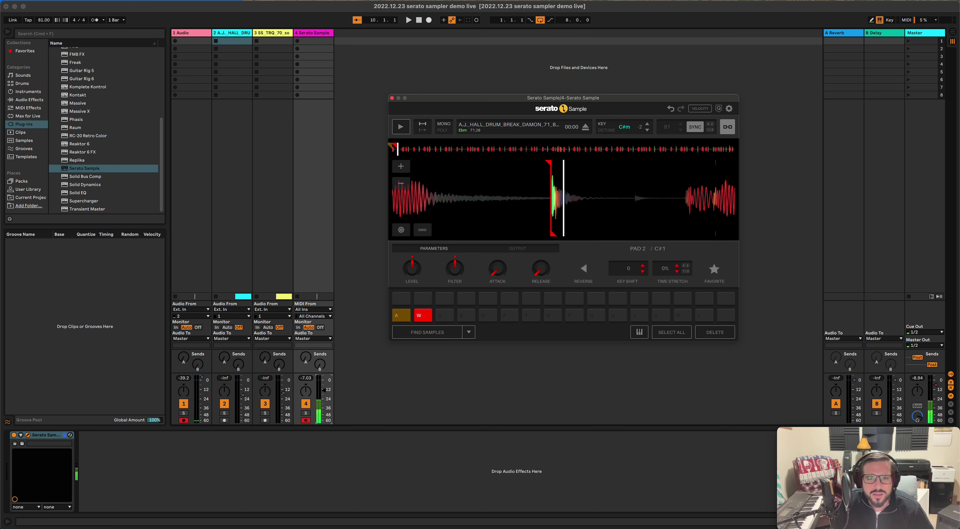
- Assign successive points along the drum break to pads 3 through 7
{"action": "left_click_drag", "start_coordinate": [570, 201], "coordinate": [556, 201]}
{"action": "key", "text": "s"}
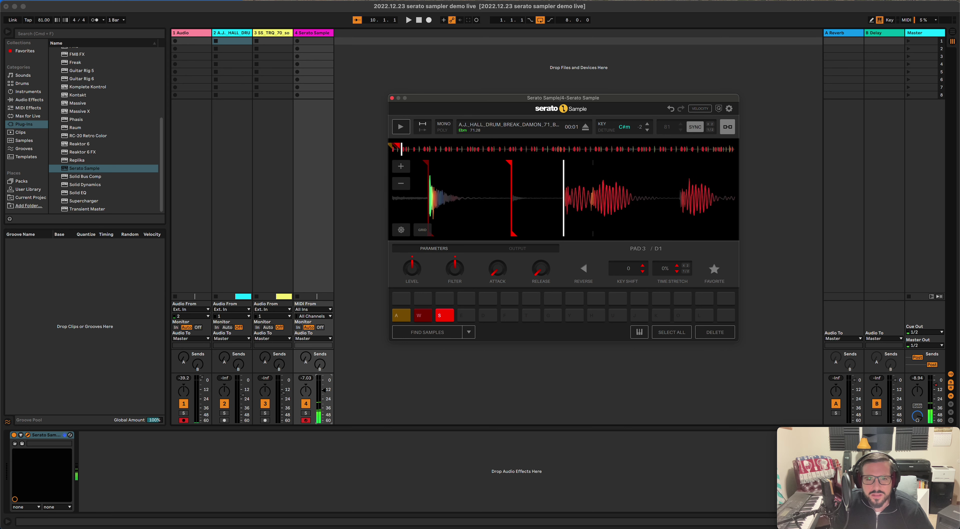
{"action": "key", "text": "e"}
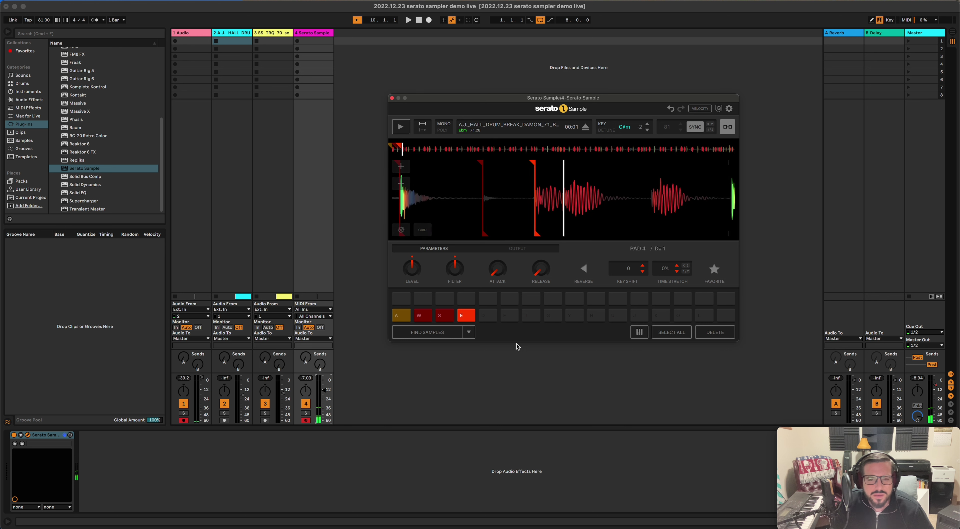
{"action": "left_click", "coordinate": [488, 316]}
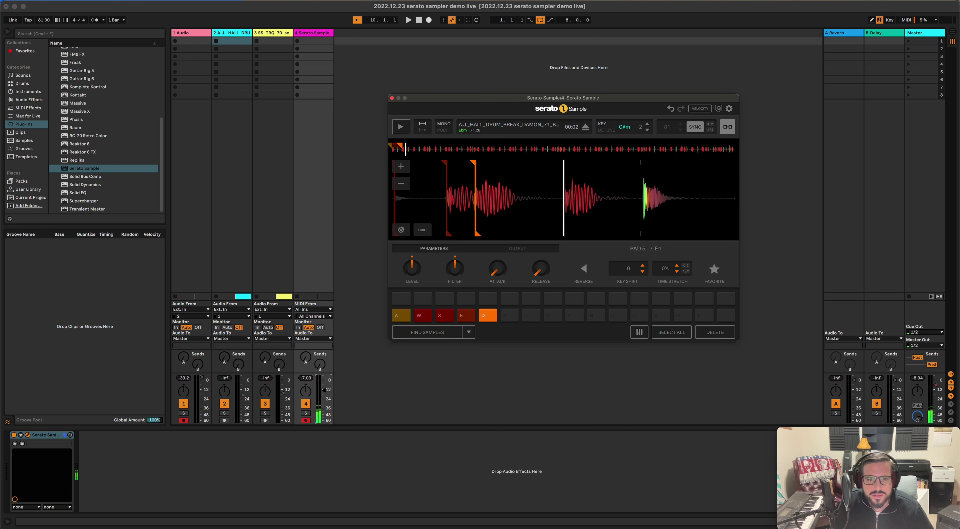
{"action": "left_click", "coordinate": [509, 316]}
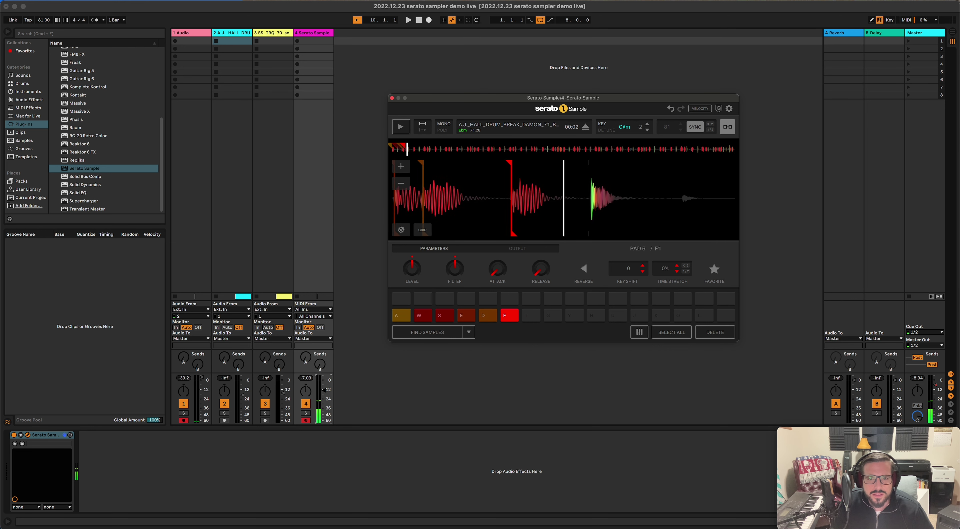
{"action": "key", "text": "t"}
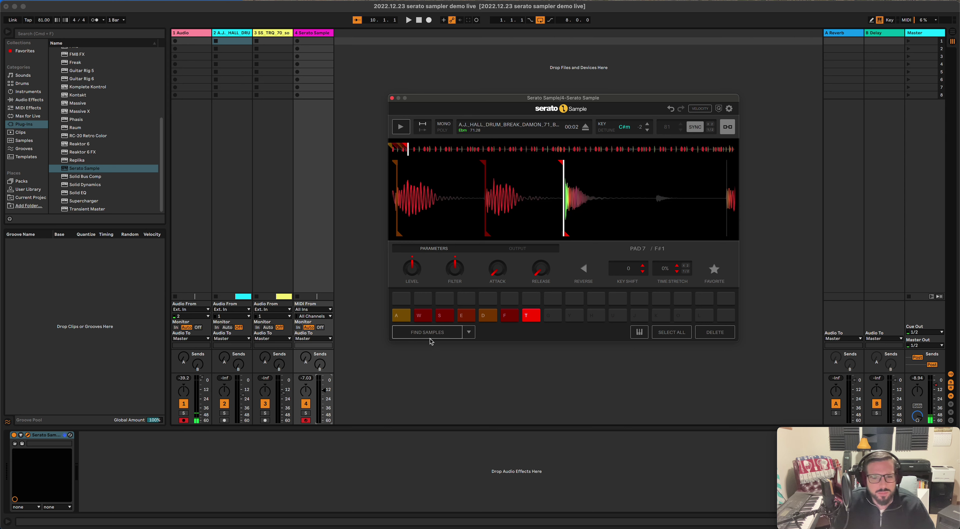
- Fill all the pads with random slices of the drum break using Set Random
{"action": "left_click", "coordinate": [468, 331]}
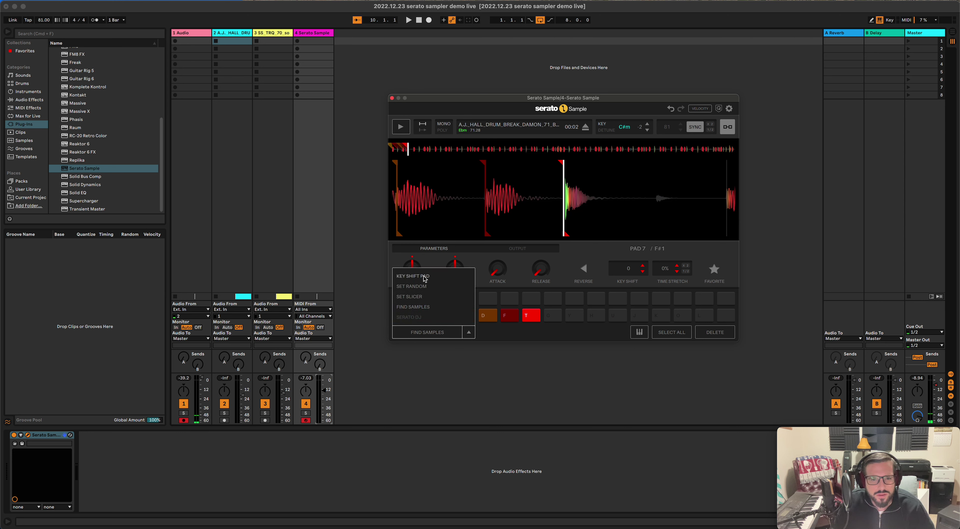
{"action": "left_click", "coordinate": [417, 286]}
{"action": "left_click", "coordinate": [430, 337]}
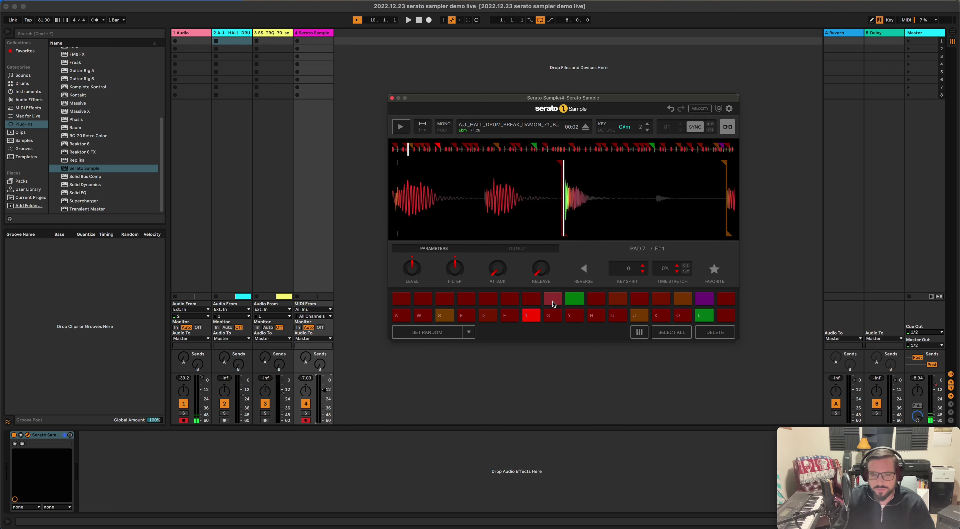
- Select the Serato Sample track and switch back to Arrangement View
{"action": "mouse_move", "coordinate": [441, 178]}
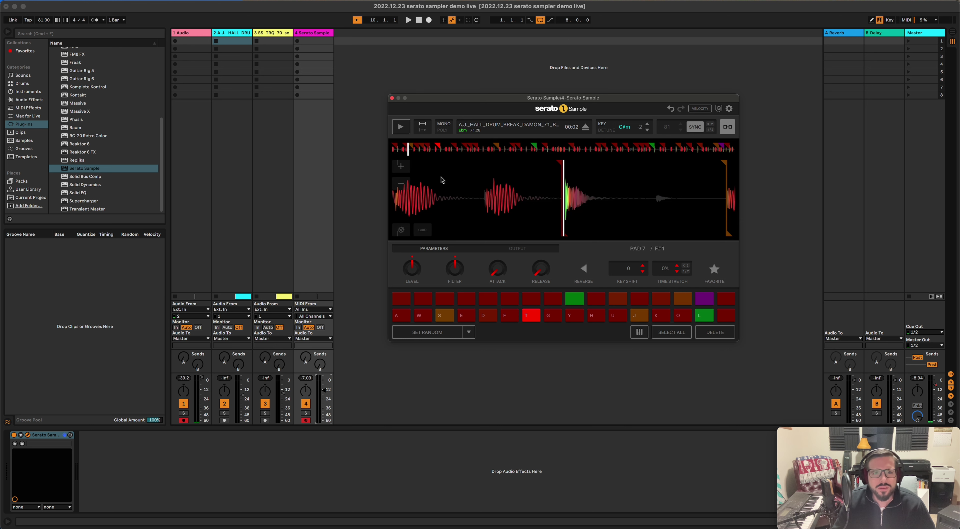
{"action": "left_click", "coordinate": [312, 34]}
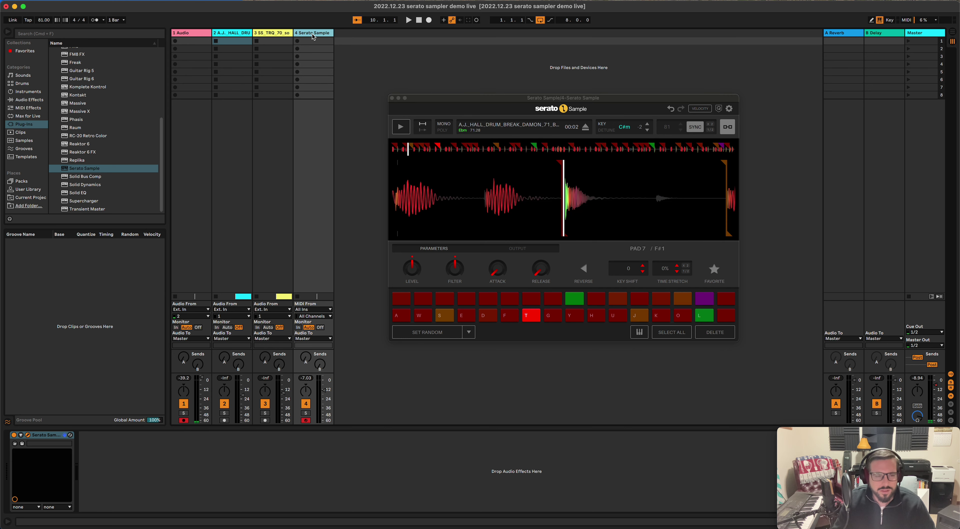
{"action": "key", "text": "Tab"}
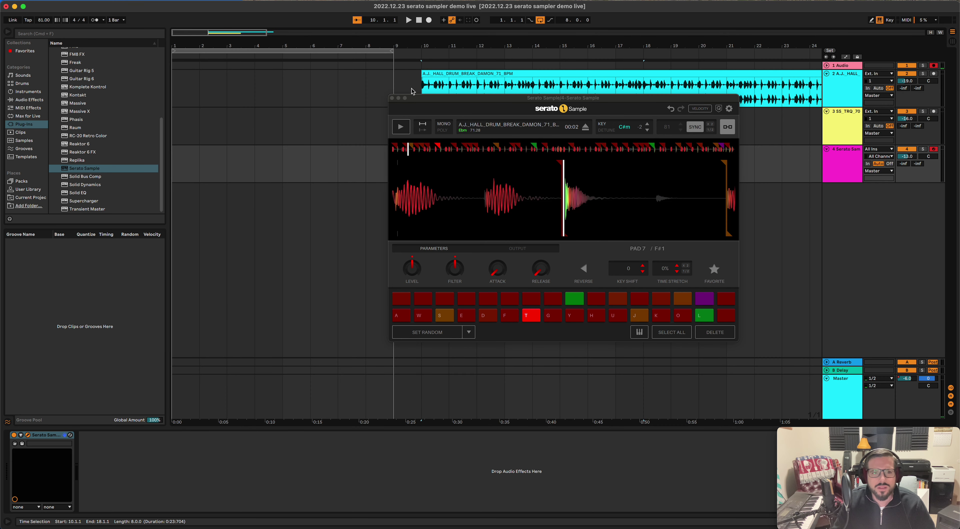
- Select the eight-bar loop range starting at bar 1 and audition pads 1, 3 and 7 of the drum break
{"action": "left_click", "coordinate": [214, 50]}
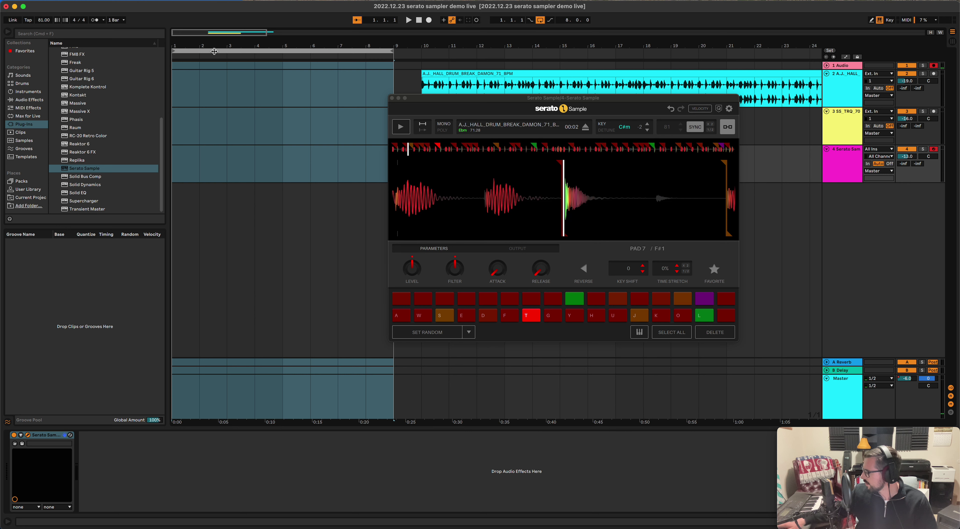
{"action": "key", "text": "a"}
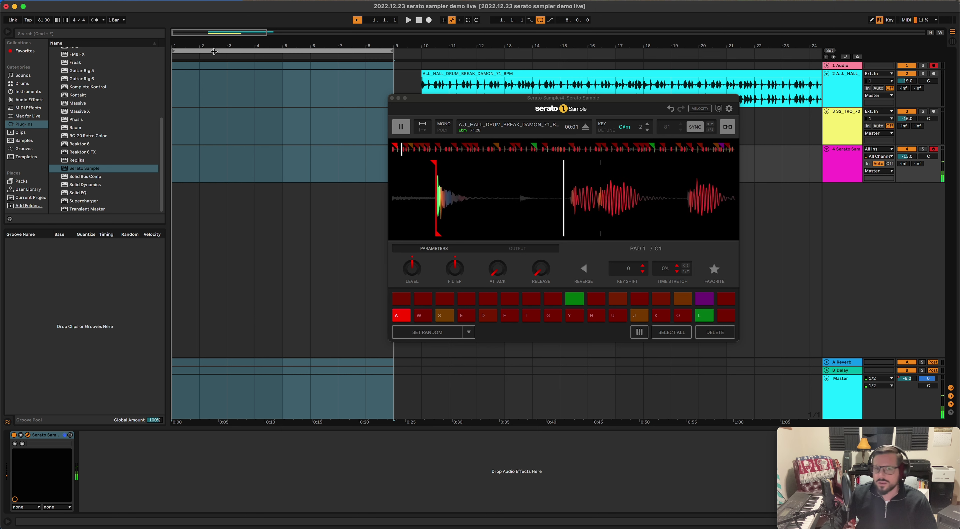
{"action": "key", "text": "s"}
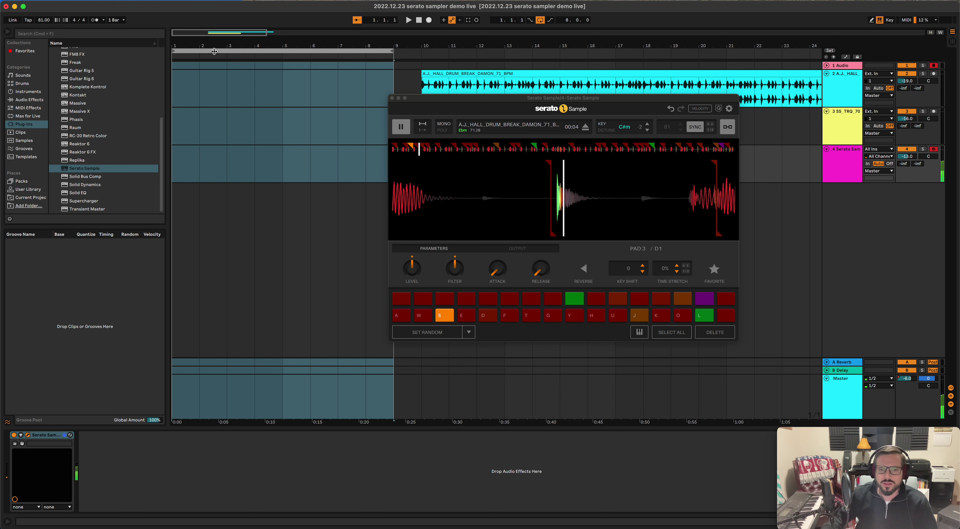
{"action": "key", "text": "s"}
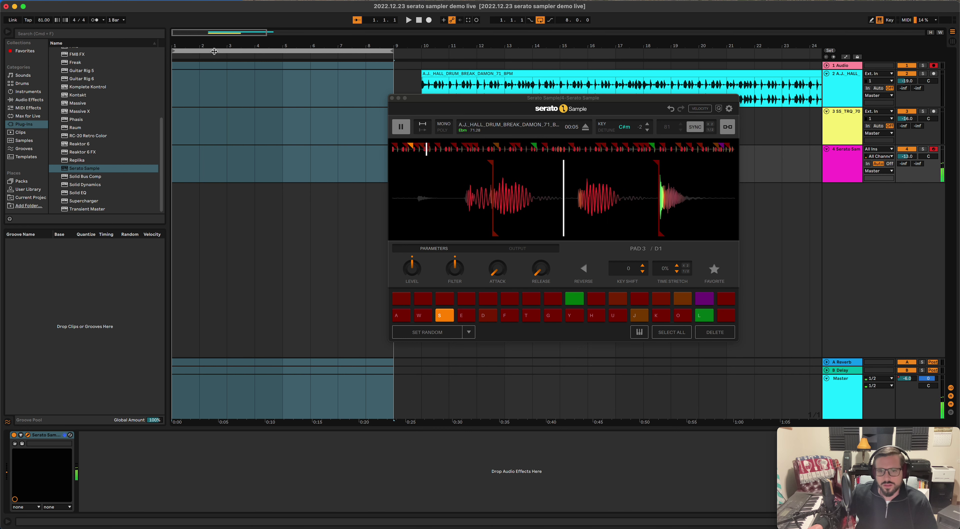
{"action": "key", "text": "t"}
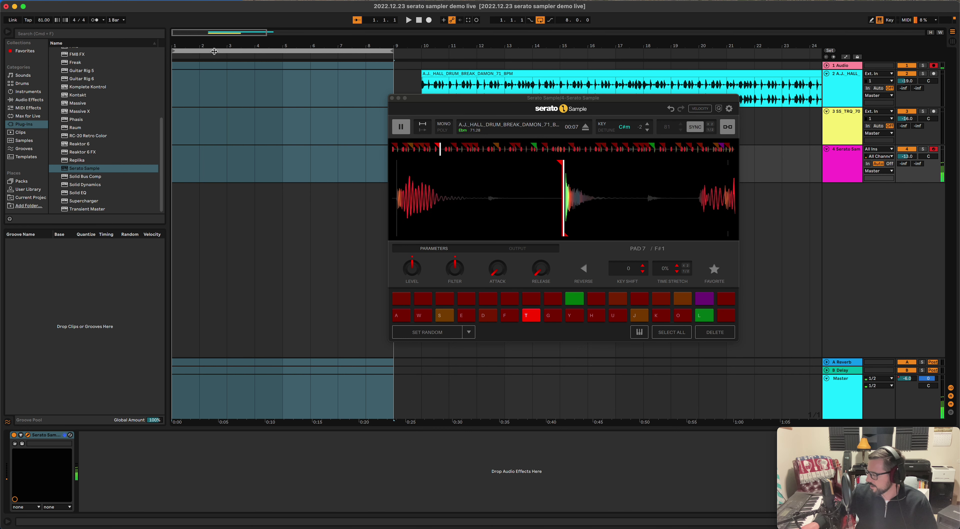
- Play through pads 8 to 16 in sequence, and finish by auditioning pads 5 and 3
{"action": "key", "text": "g"}
{"action": "key", "text": "y"}
{"action": "key", "text": "h"}
{"action": "key", "text": "u"}
{"action": "key", "text": "h"}
{"action": "key", "text": "u"}
{"action": "key", "text": "j"}
{"action": "key", "text": "o"}
{"action": "key", "text": "k"}
{"action": "key", "text": "o"}
{"action": "key", "text": "l"}
{"action": "key", "text": "semicolon"}
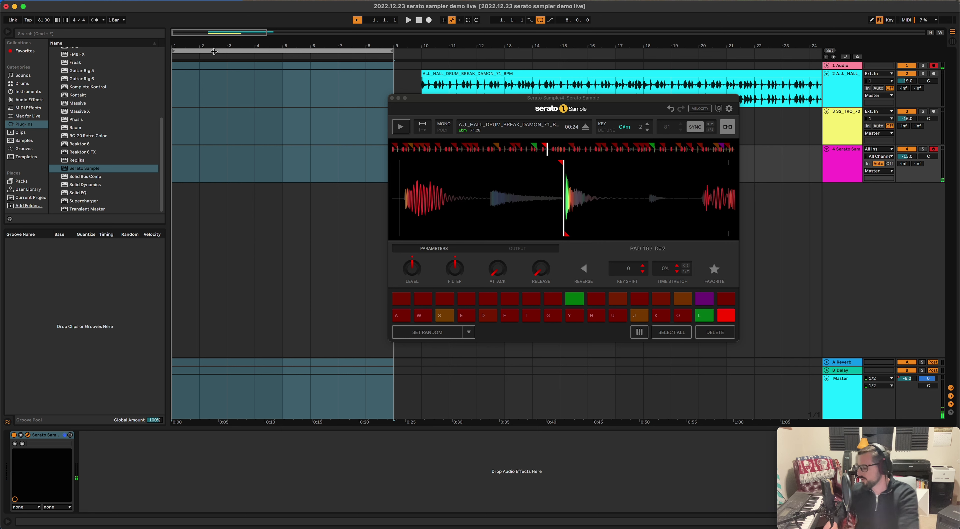
{"action": "key", "text": "d"}
{"action": "key", "text": "s"}
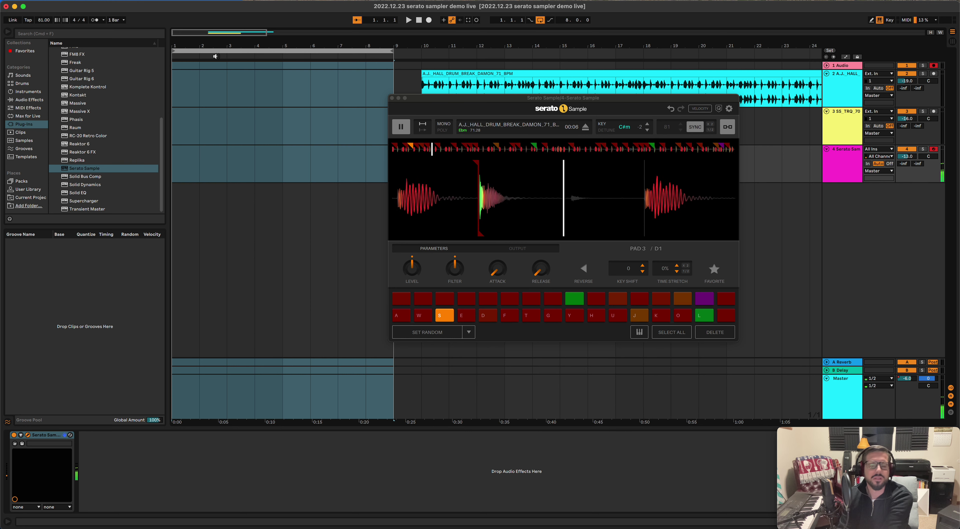
- Move the start point of pad 1 back to the very beginning of the drum break and audition it
{"action": "key", "text": "a"}
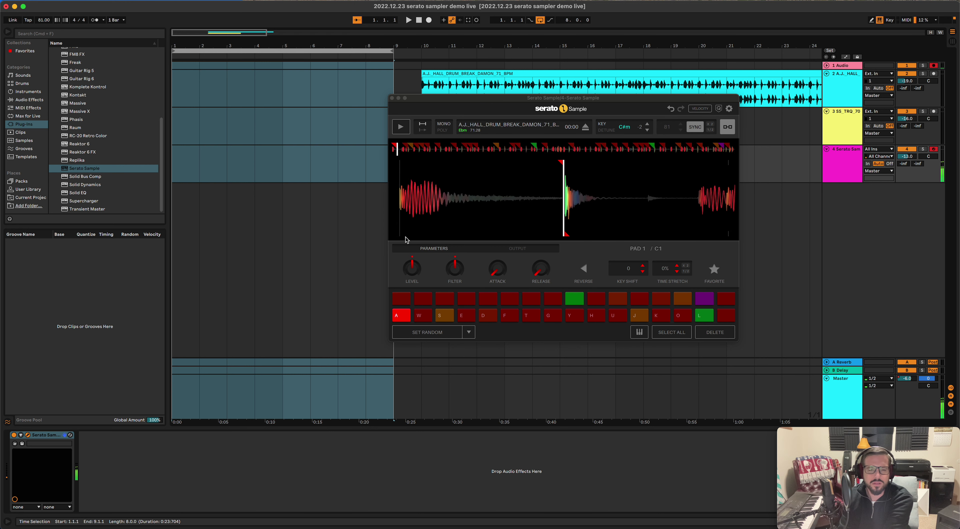
{"action": "left_click_drag", "start_coordinate": [561, 163], "coordinate": [383, 161]}
{"action": "key", "text": "space"}
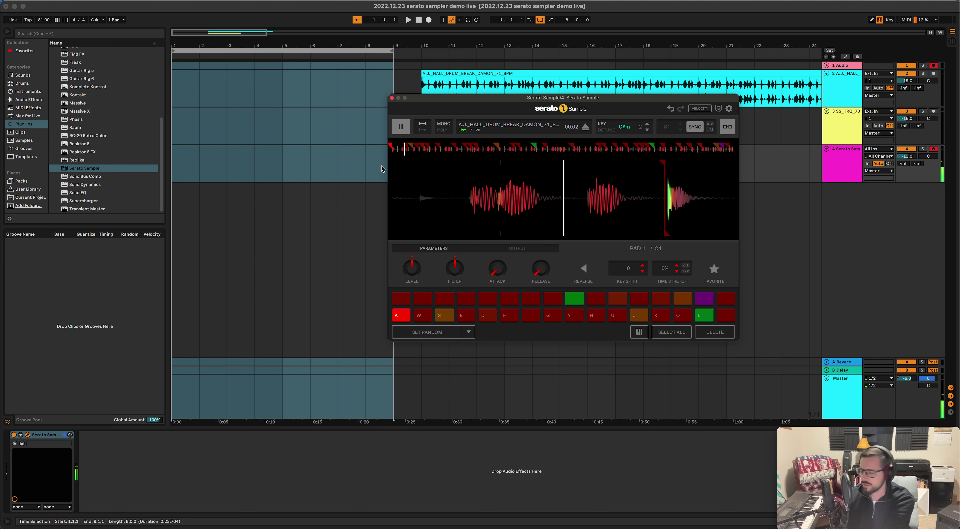
{"action": "key", "text": "space"}
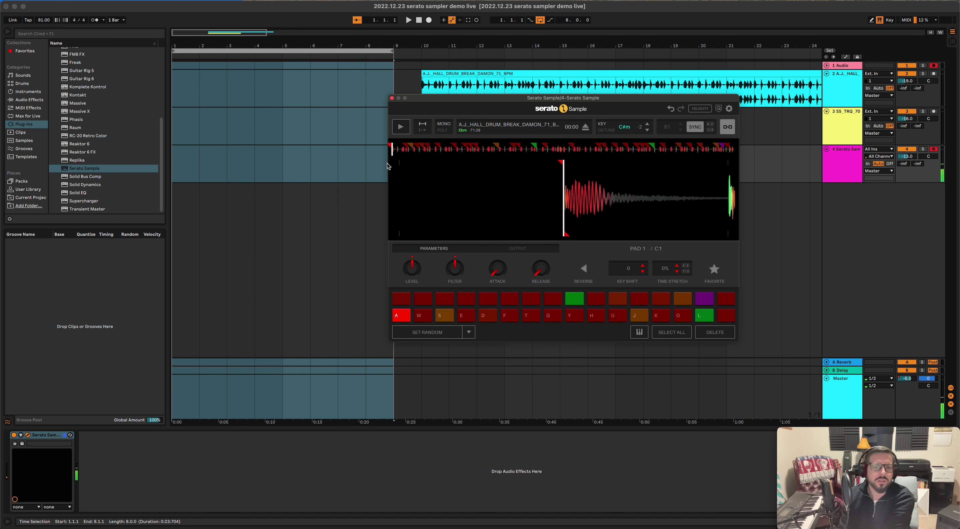
- Insert an empty eight-bar MIDI clip on the Serato Sample track, starting at bar 1
{"action": "left_click", "coordinate": [188, 163]}
{"action": "left_click_drag", "start_coordinate": [188, 163], "coordinate": [386, 155]}
{"action": "right_click", "coordinate": [349, 158]}
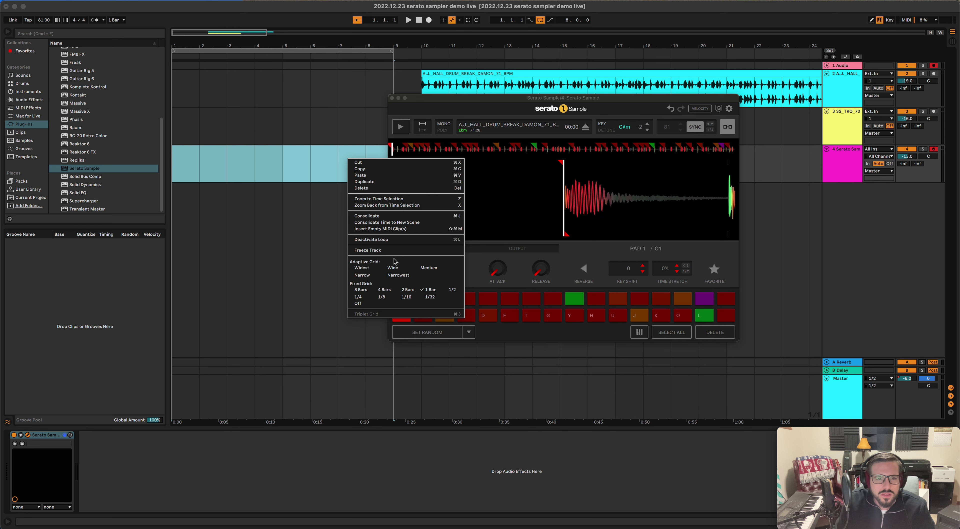
{"action": "left_click", "coordinate": [396, 228]}
- Set the note grid to 1/2, add a C1 note from 1.1.1 to 2.3.1, and play it back
{"action": "right_click", "coordinate": [244, 358]}
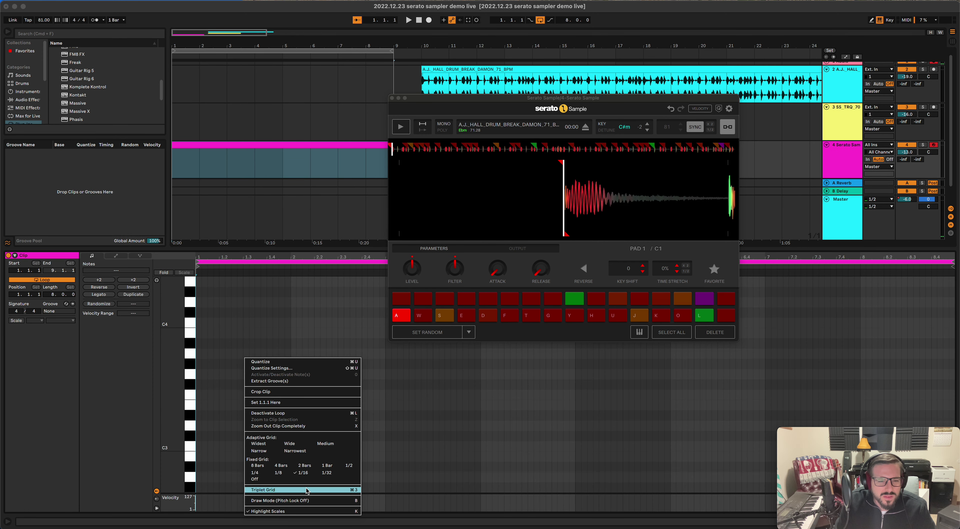
{"action": "left_click", "coordinate": [349, 466]}
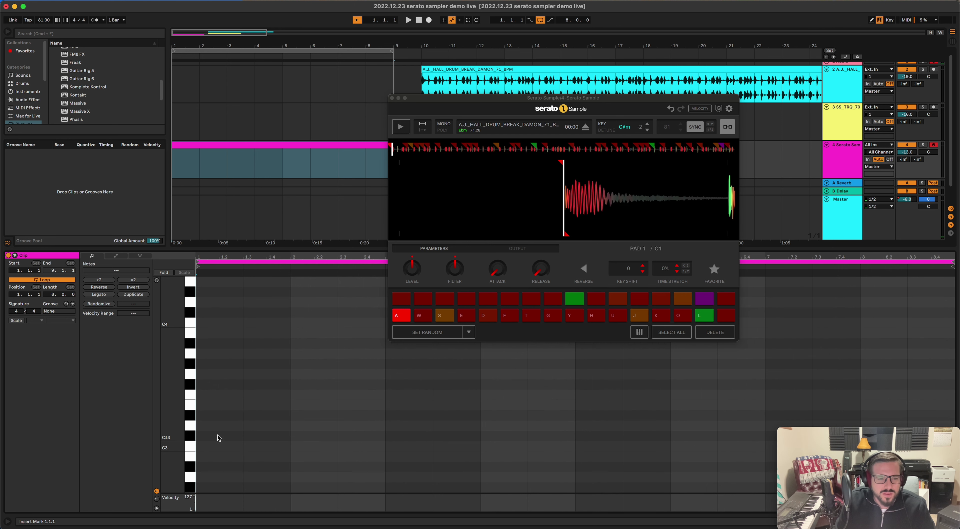
{"action": "scroll", "coordinate": [220, 437], "scroll_direction": "down", "scroll_amount": 8}
{"action": "double_click", "coordinate": [219, 417]}
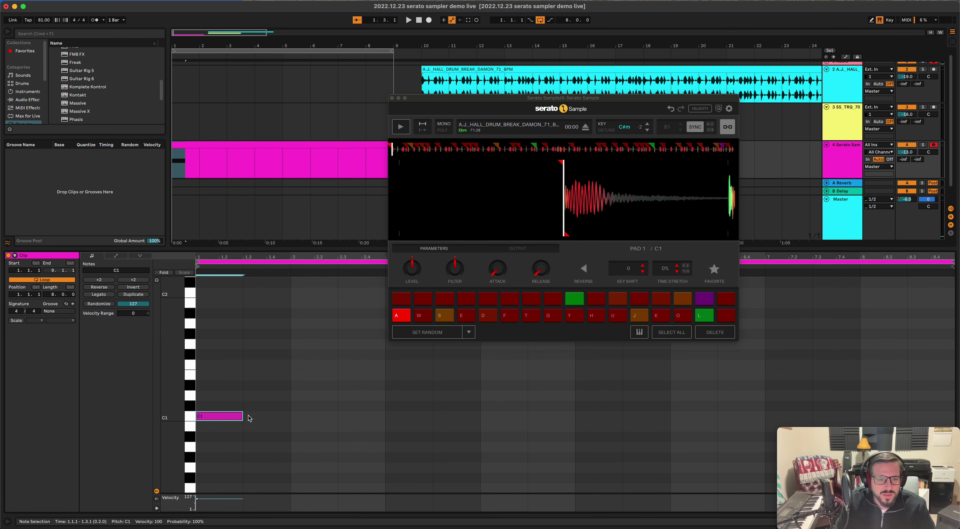
{"action": "left_click_drag", "start_coordinate": [241, 415], "coordinate": [321, 416]}
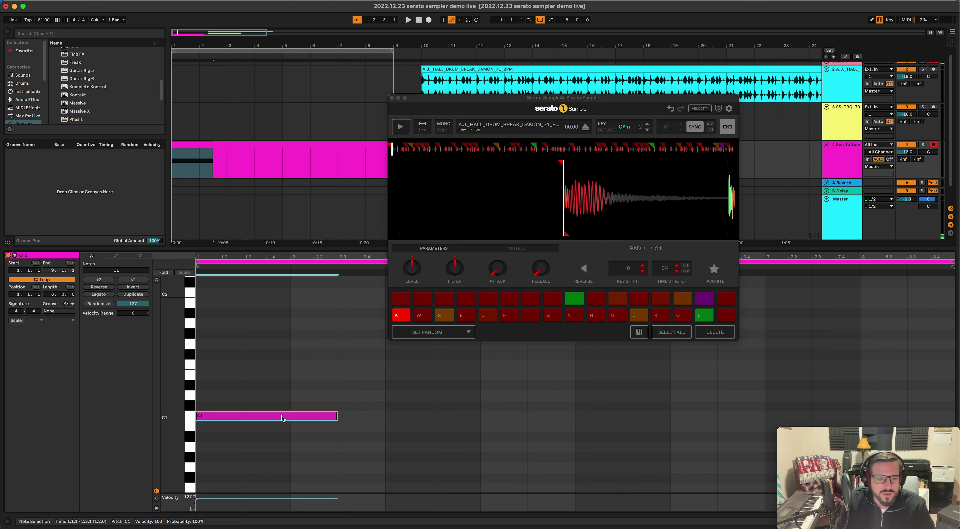
{"action": "key", "text": "space"}
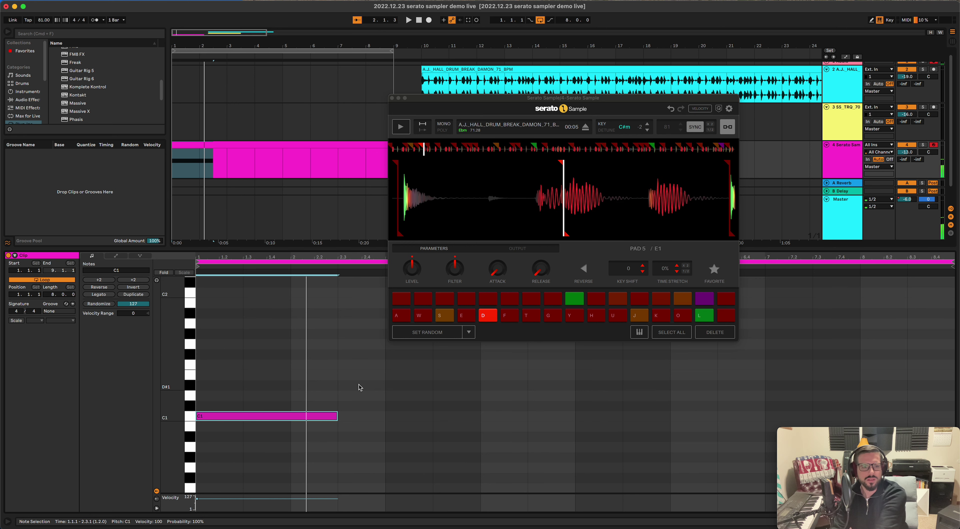
- Add two consecutive eighth-note F1 notes from 2.4.1 to 3.1.1, and extend the C1 note to 2.4.1 during playback
{"action": "right_click", "coordinate": [348, 367]}
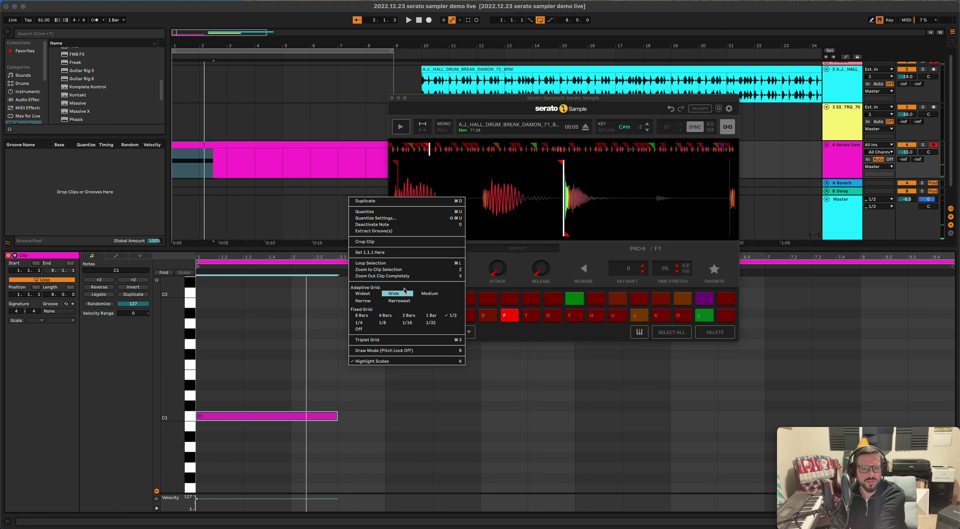
{"action": "left_click", "coordinate": [431, 323]}
{"action": "double_click", "coordinate": [367, 365]}
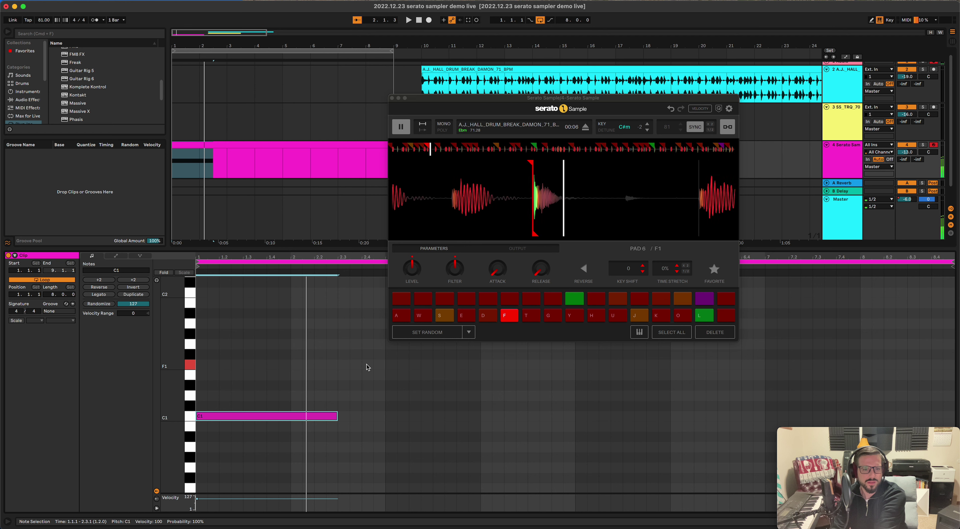
{"action": "key", "text": "super+d"}
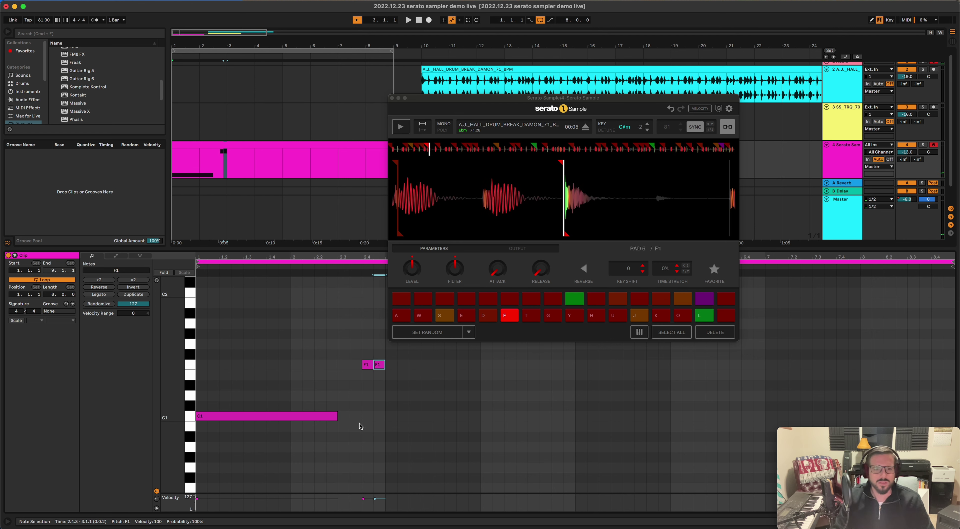
{"action": "key", "text": "space"}
{"action": "left_click_drag", "start_coordinate": [337, 420], "coordinate": [362, 414]}
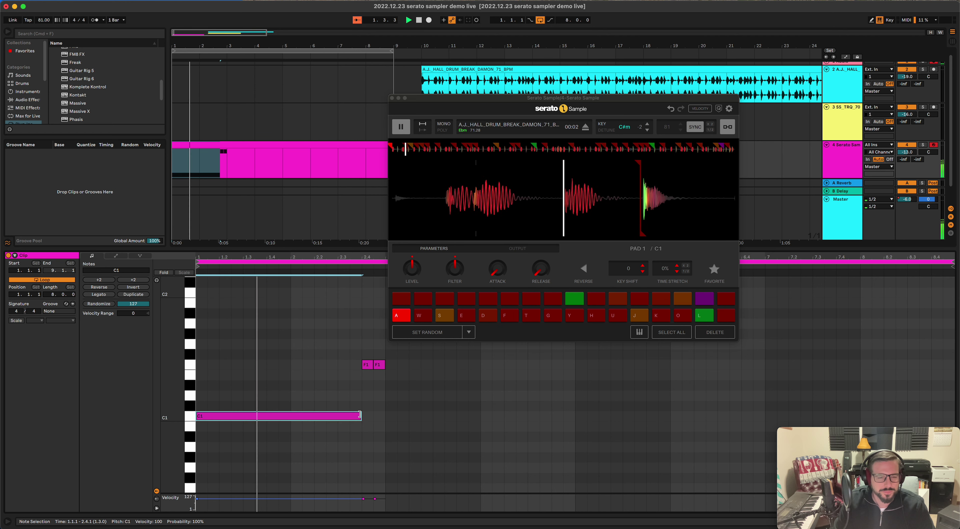
- Duplicate the two-bar C1 and F1 pattern three times to fill the eight-bar clip and play it back
{"action": "left_click_drag", "start_coordinate": [198, 347], "coordinate": [382, 422]}
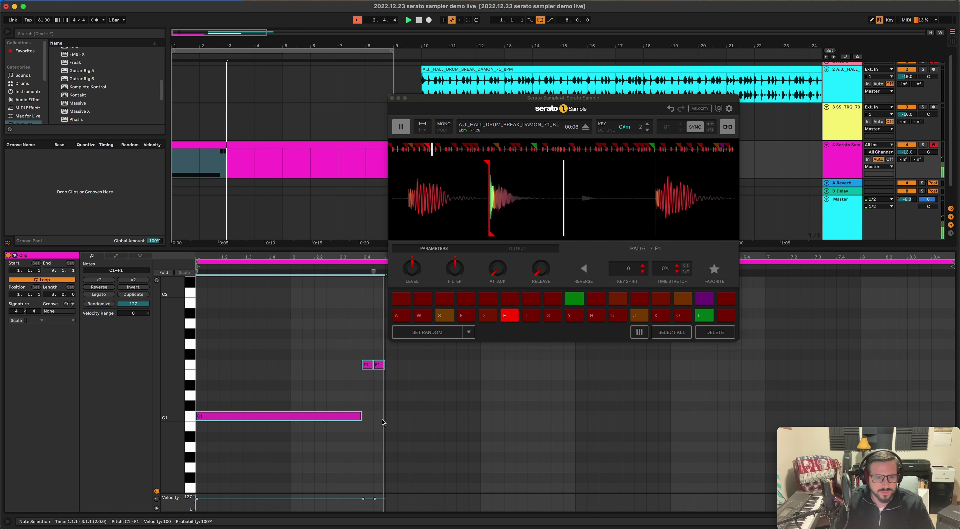
{"action": "key", "text": "super+d"}
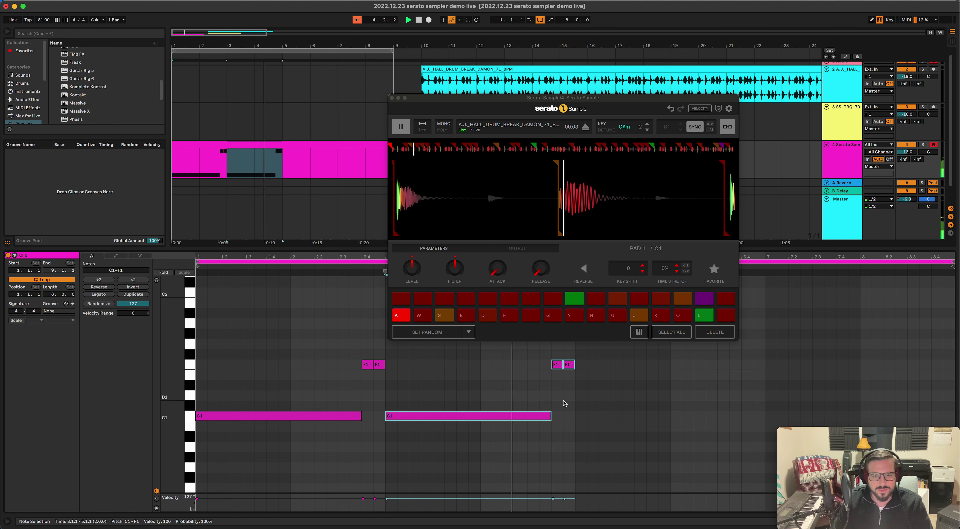
{"action": "key", "text": "super+d"}
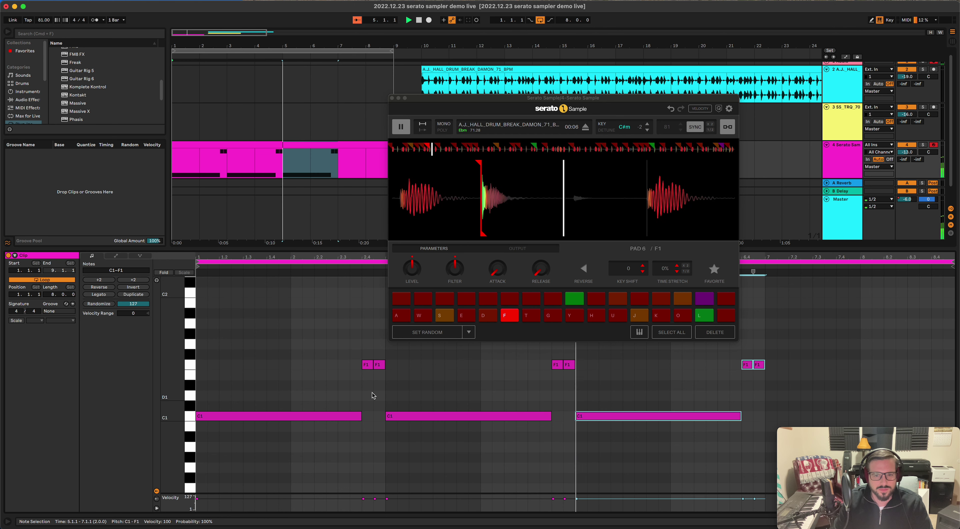
{"action": "key", "text": "super+d"}
{"action": "left_click", "coordinate": [528, 399]}
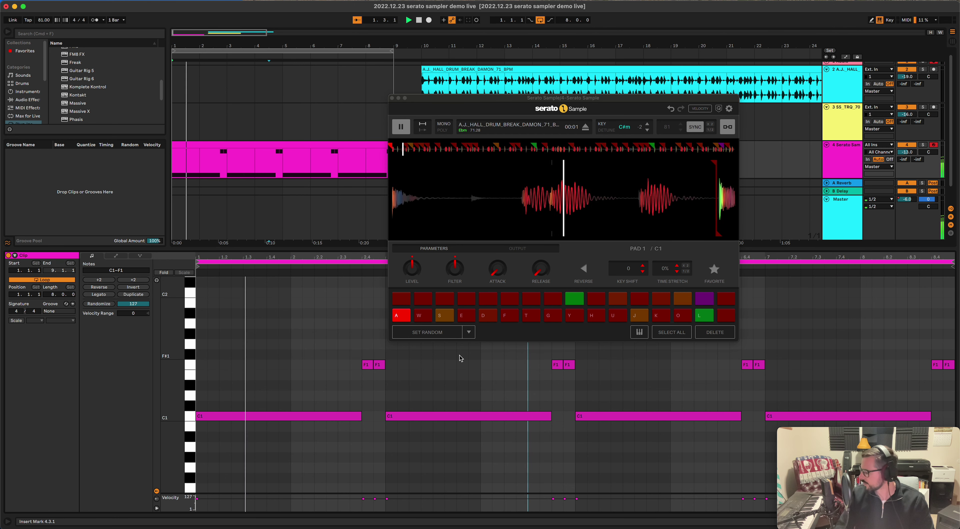
{"action": "key", "text": "space"}
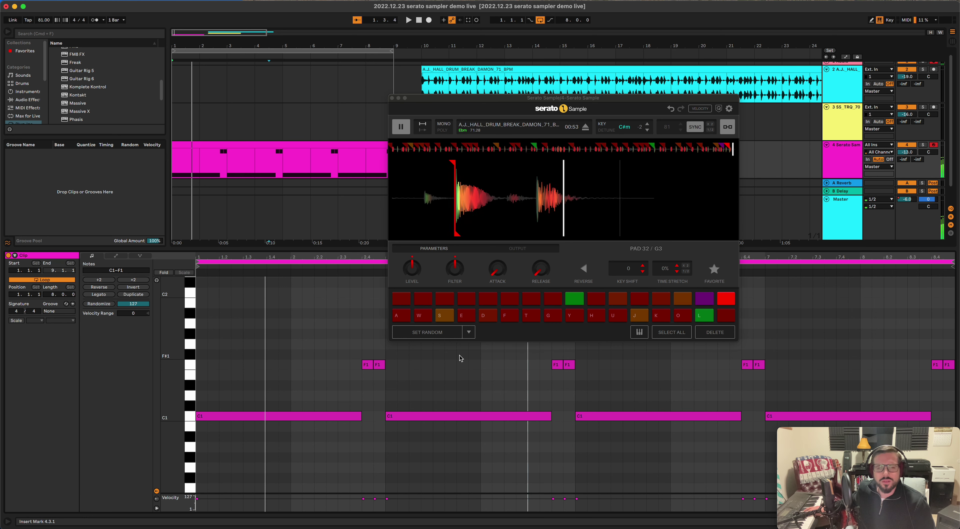
- Add an eighth-note G3 note at 4.4.3 to trigger pad 32
{"action": "scroll", "coordinate": [461, 358], "scroll_direction": "up", "scroll_amount": 8}
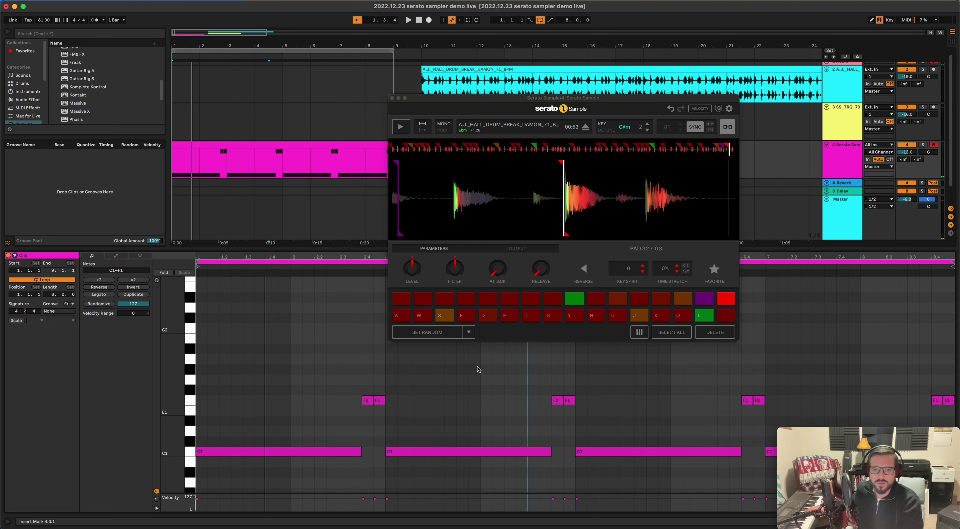
{"action": "scroll", "coordinate": [478, 368], "scroll_direction": "up", "scroll_amount": 15}
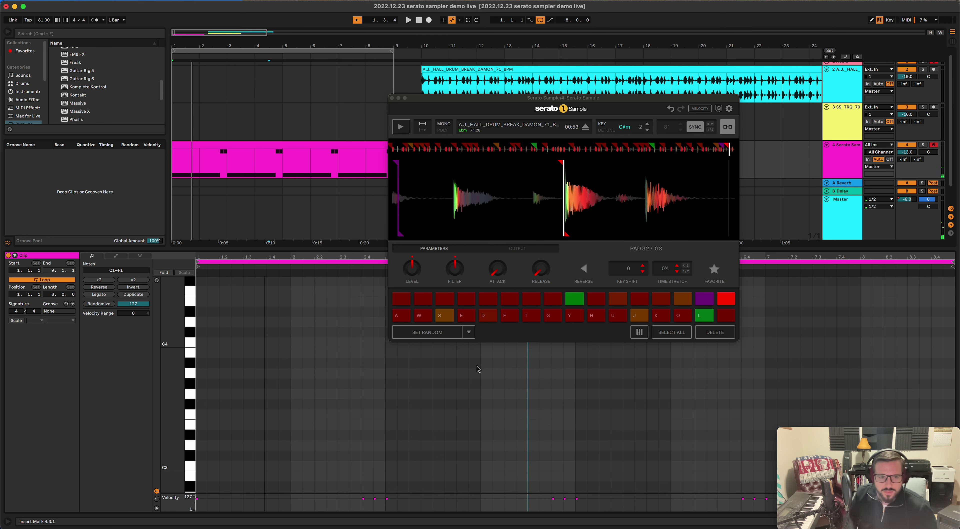
{"action": "double_click", "coordinate": [565, 395]}
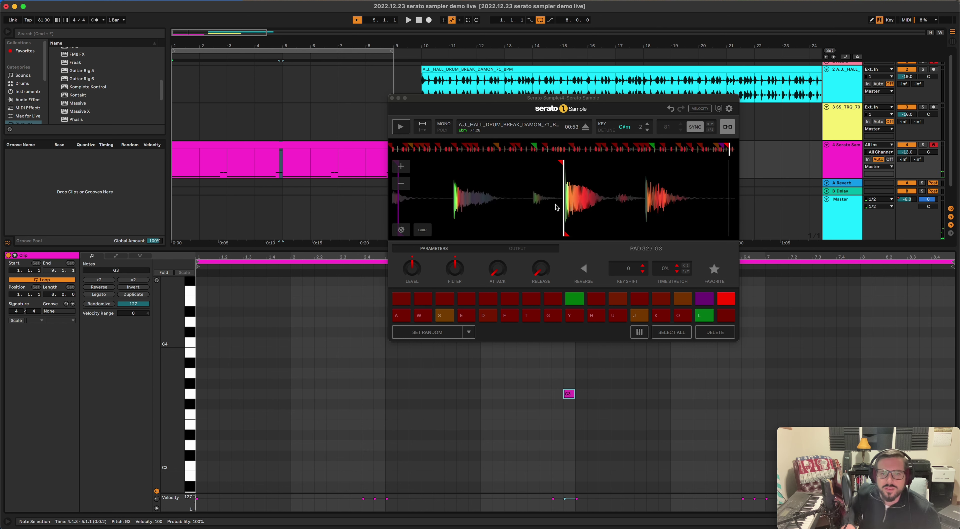
- Set the key shift of pad 32 to -11 and play back the MIDI clip around bar 5
{"action": "left_click", "coordinate": [642, 272]}
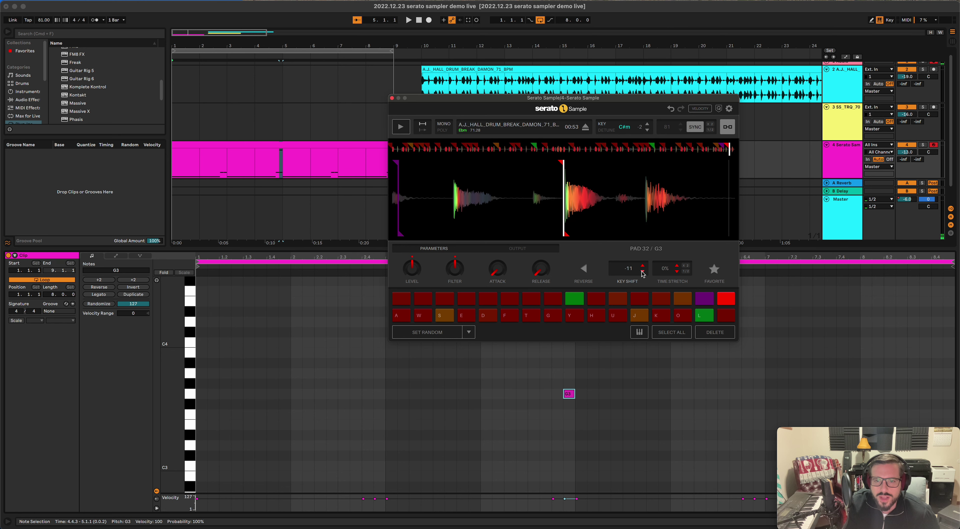
{"action": "left_click", "coordinate": [259, 119]}
{"action": "key", "text": "space"}
{"action": "left_click", "coordinate": [307, 143]}
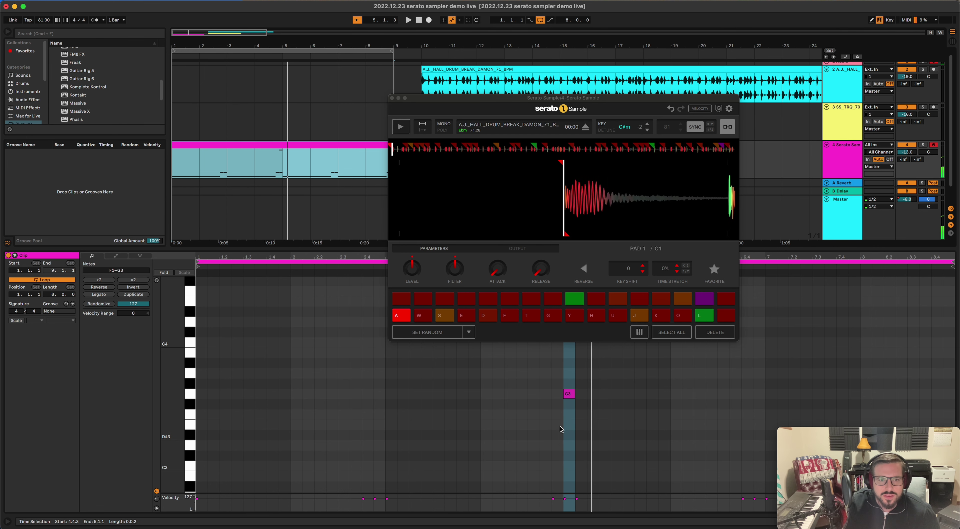
- Restart playback from the beginning and lengthen the G3 note so that it spans 4.4.1 to 5.1.1
{"action": "scroll", "coordinate": [569, 401], "scroll_direction": "down", "scroll_amount": 1}
{"action": "left_click", "coordinate": [569, 401]}
{"action": "scroll", "coordinate": [569, 401], "scroll_direction": "down", "scroll_amount": 2}
{"action": "scroll", "coordinate": [570, 401], "scroll_direction": "up", "scroll_amount": 3}
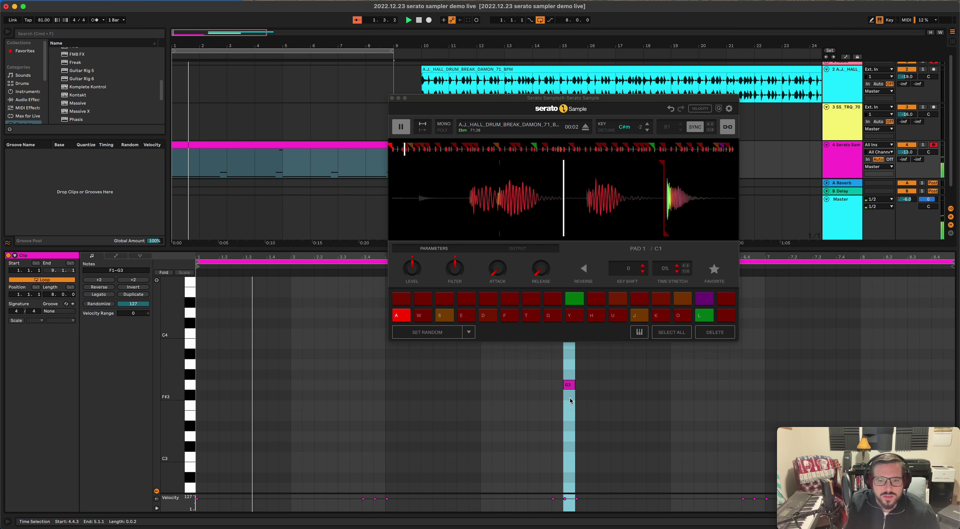
{"action": "mouse_move", "coordinate": [569, 387]}
{"action": "left_mouse_down"}
{"action": "mouse_move", "coordinate": [553, 387]}
{"action": "mouse_move", "coordinate": [565, 403]}
{"action": "left_mouse_up"}
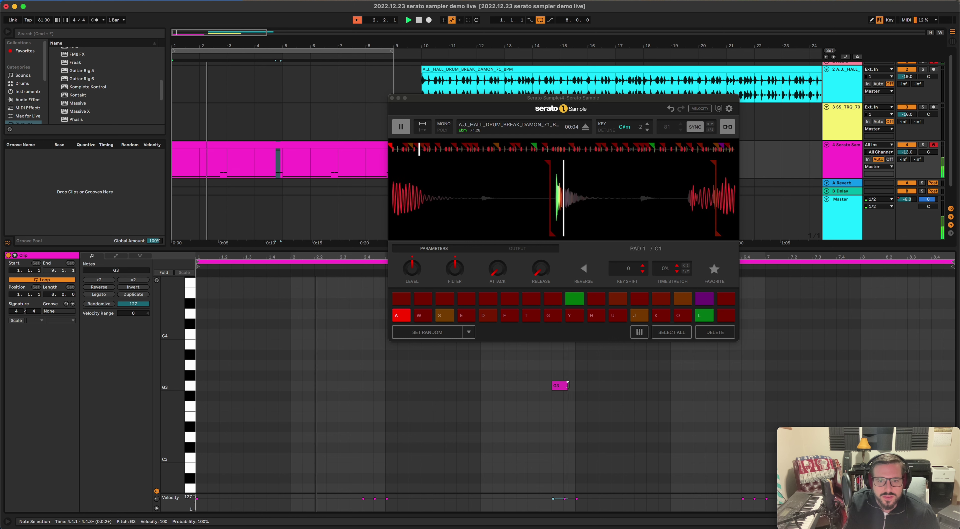
- Delete the two F1 notes at the end of bar 4 that overlap the G3 note
{"action": "scroll", "coordinate": [567, 403], "scroll_direction": "down", "scroll_amount": 10}
{"action": "scroll", "coordinate": [567, 403], "scroll_direction": "up", "scroll_amount": 3}
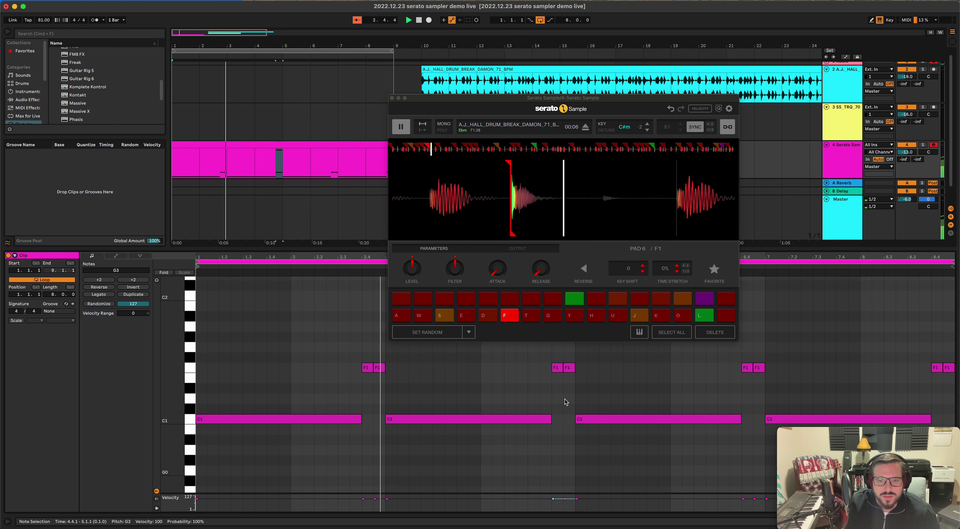
{"action": "left_click_drag", "start_coordinate": [558, 381], "coordinate": [570, 397]}
{"action": "left_click", "coordinate": [572, 400]}
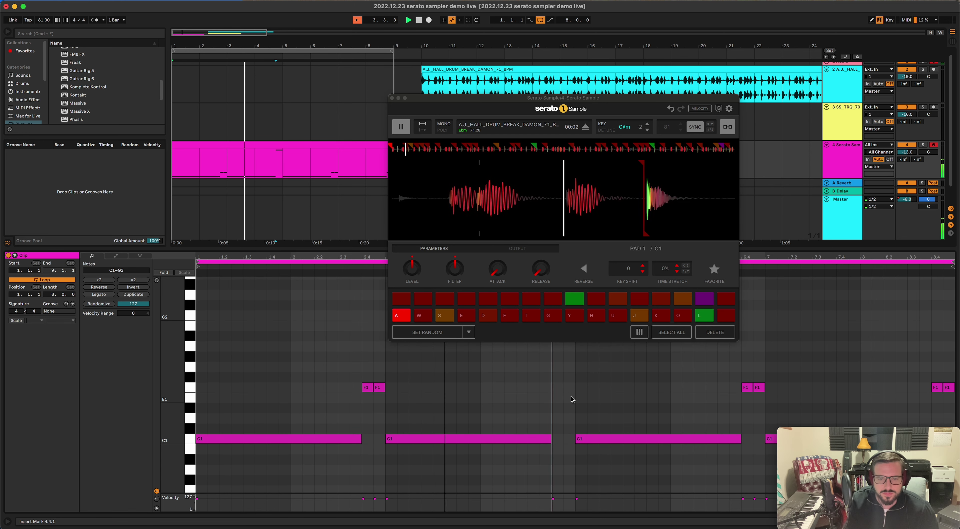
{"action": "scroll", "coordinate": [573, 400], "scroll_direction": "up", "scroll_amount": 6}
{"action": "scroll", "coordinate": [572, 400], "scroll_direction": "up", "scroll_amount": 3}
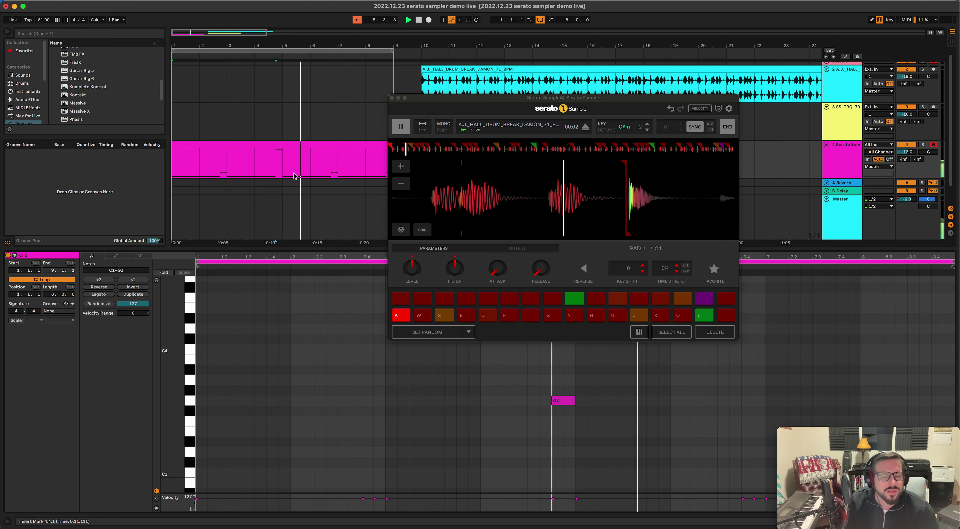
- Duplicate bars 1 to 4 of the Serato Sample MIDI clip so the copy fills bars 5 to 8
{"action": "left_click", "coordinate": [283, 161]}
{"action": "left_click_drag", "start_coordinate": [282, 161], "coordinate": [178, 160]}
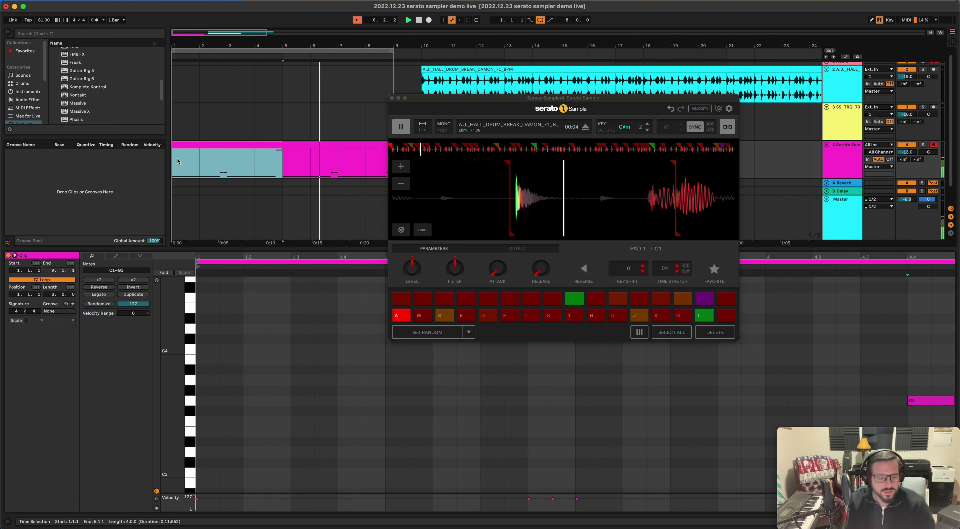
{"action": "key", "text": "super+d"}
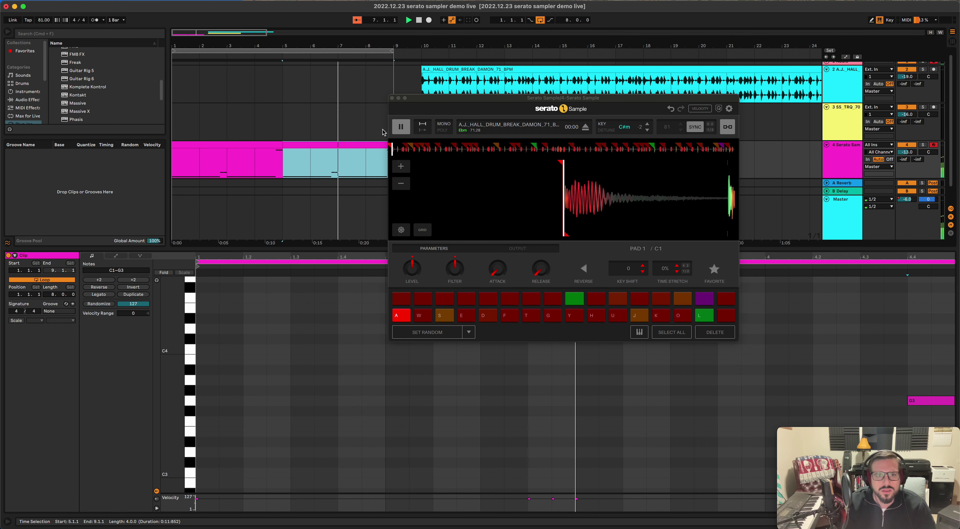
- Stop playback and insert a new MIDI track below the existing Serato Sample track
{"action": "left_click_drag", "start_coordinate": [419, 103], "coordinate": [413, 202]}
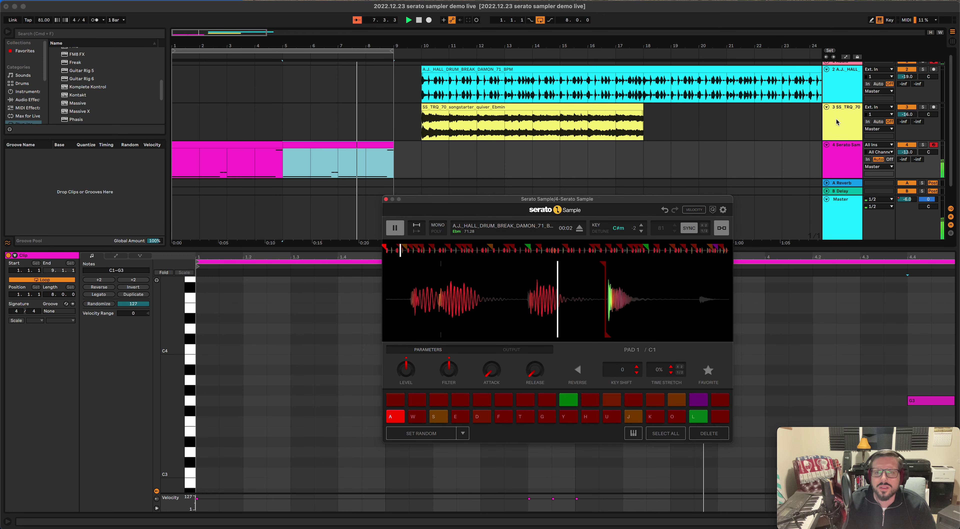
{"action": "left_click", "coordinate": [847, 158]}
{"action": "scroll", "coordinate": [847, 161], "scroll_direction": "down", "scroll_amount": 2}
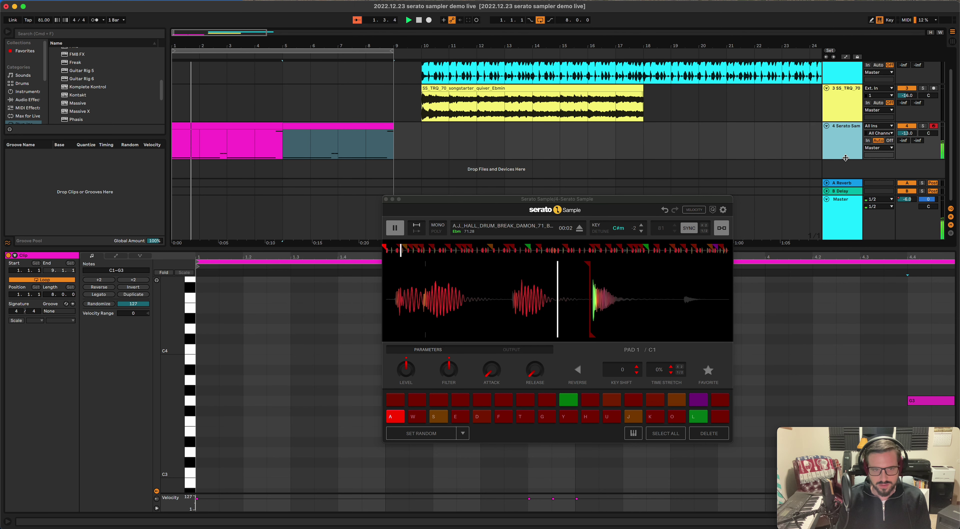
{"action": "key", "text": "space"}
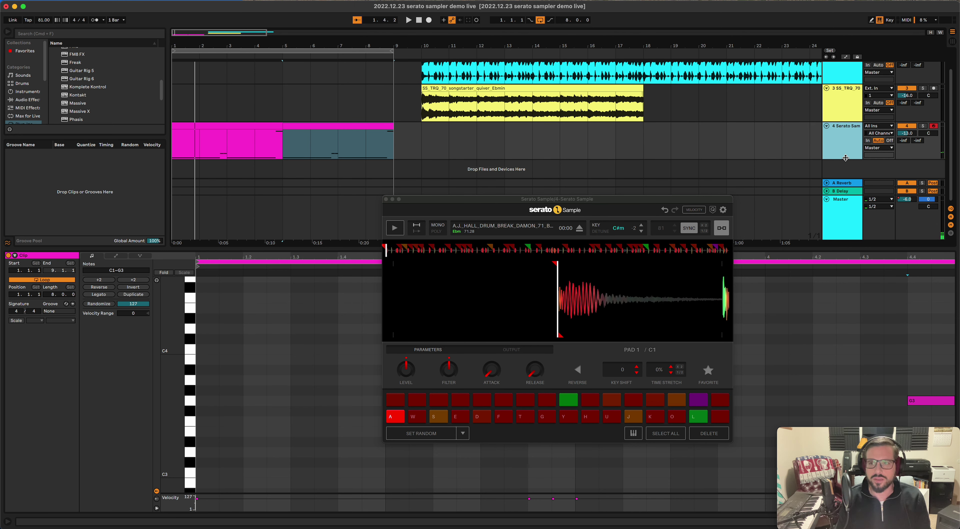
{"action": "right_click", "coordinate": [839, 137]}
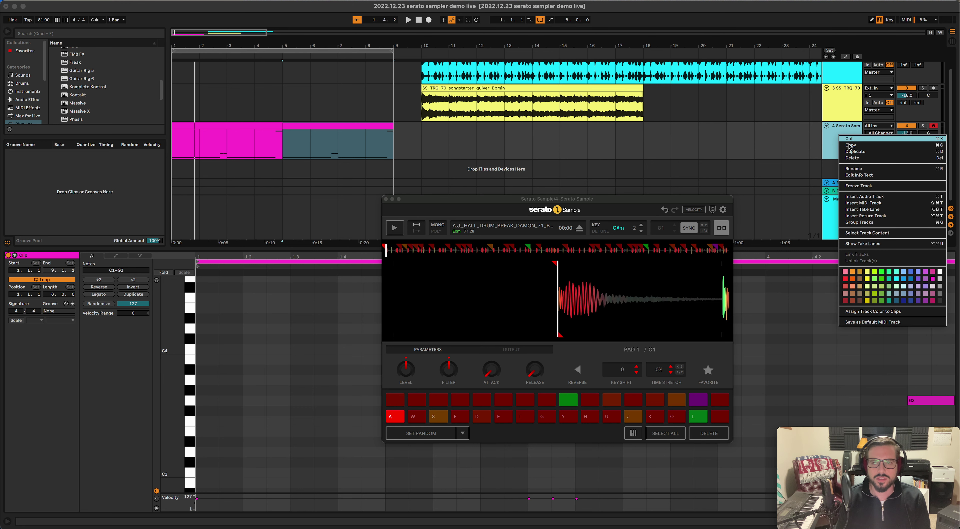
{"action": "left_click", "coordinate": [871, 203]}
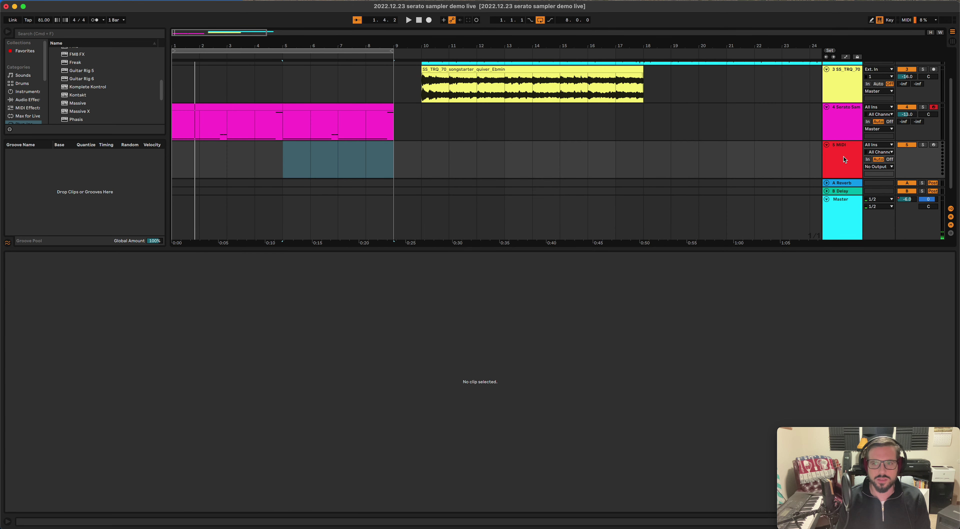
- Load the Serato Sample plug-in onto the new MIDI track
{"action": "scroll", "coordinate": [37, 91], "scroll_direction": "down", "scroll_amount": 2}
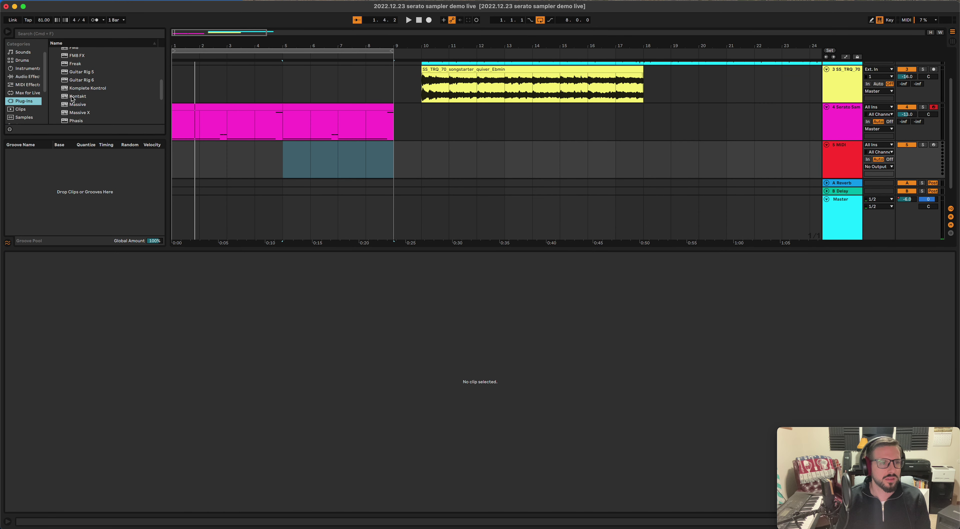
{"action": "scroll", "coordinate": [74, 98], "scroll_direction": "down", "scroll_amount": 3}
{"action": "scroll", "coordinate": [86, 107], "scroll_direction": "down", "scroll_amount": 1}
{"action": "left_click", "coordinate": [85, 107]}
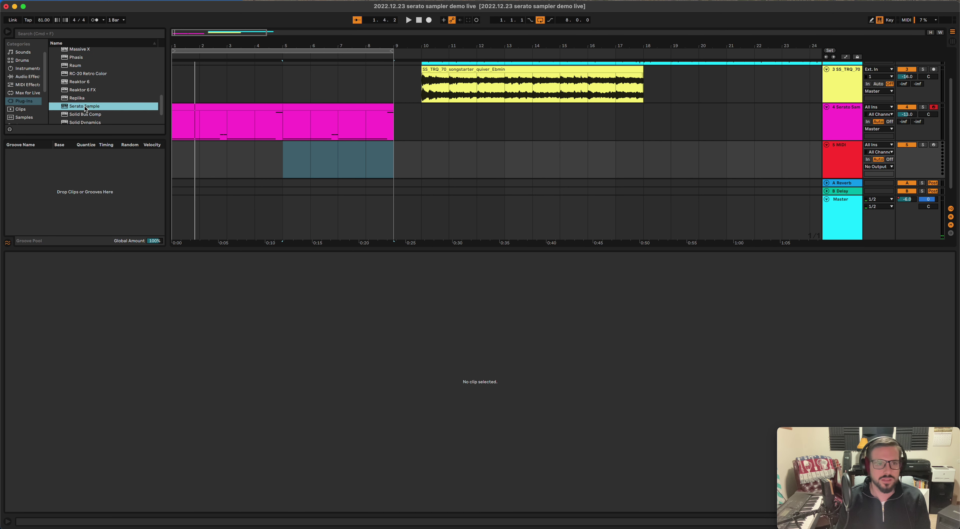
{"action": "double_click", "coordinate": [83, 106]}
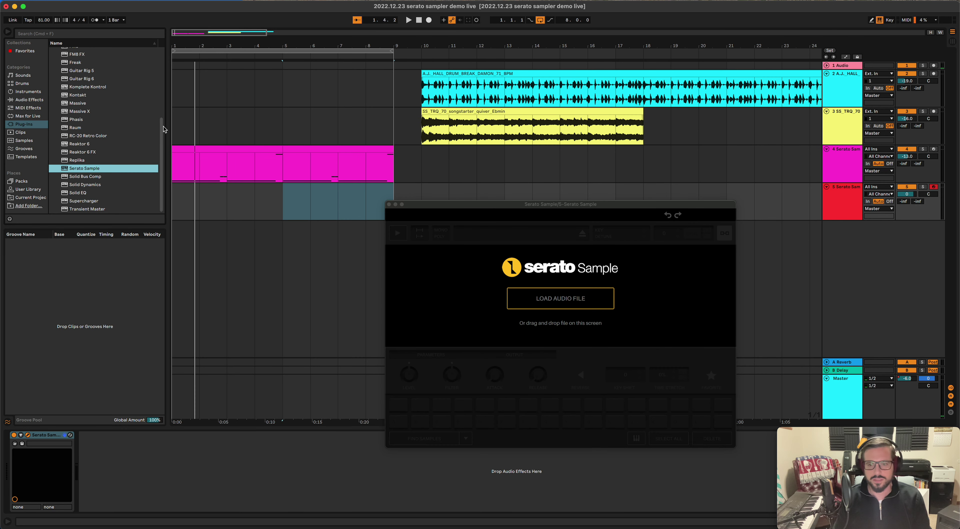
- Record-arm the 1 Audio track and load SS_TRQ_70_songstarter_quiver_Ebmin.wav into the new Serato Sample
{"action": "left_click", "coordinate": [933, 66]}
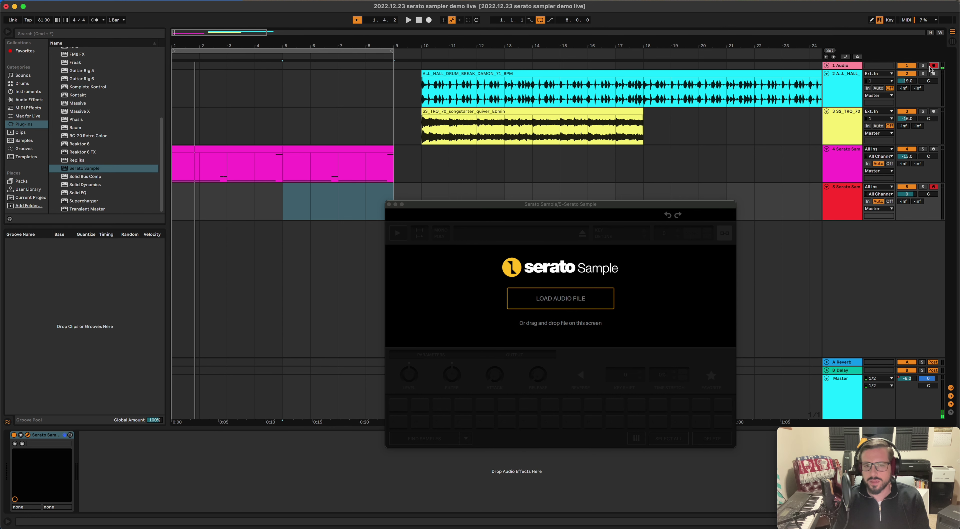
{"action": "left_click", "coordinate": [577, 300]}
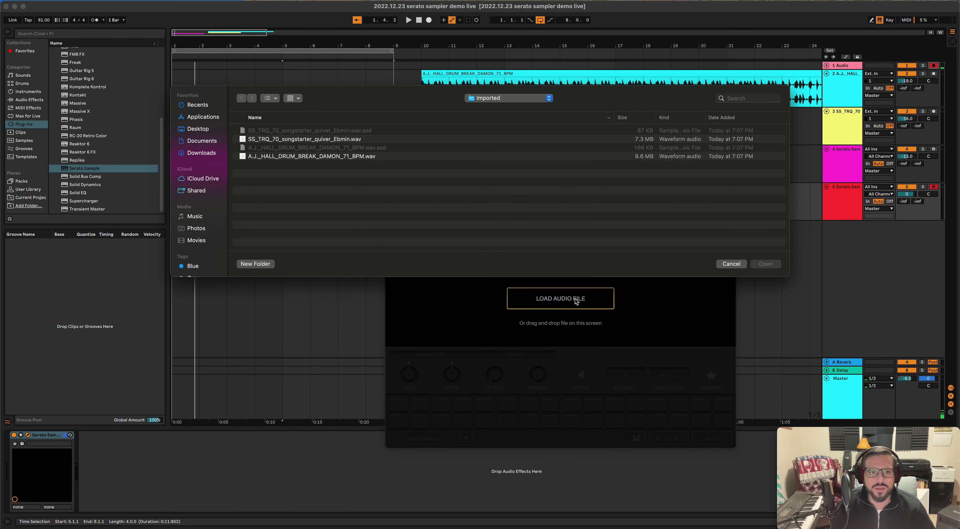
{"action": "double_click", "coordinate": [349, 139]}
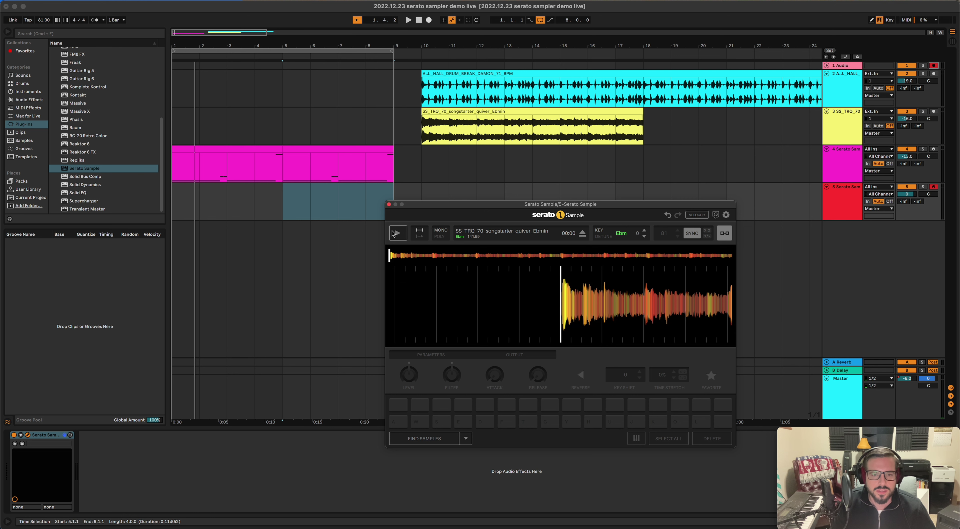
- Audition the loaded sample in Serato Sample with the Session view mixer shown, then stop it
{"action": "left_click", "coordinate": [824, 204]}
{"action": "key", "text": "Tab"}
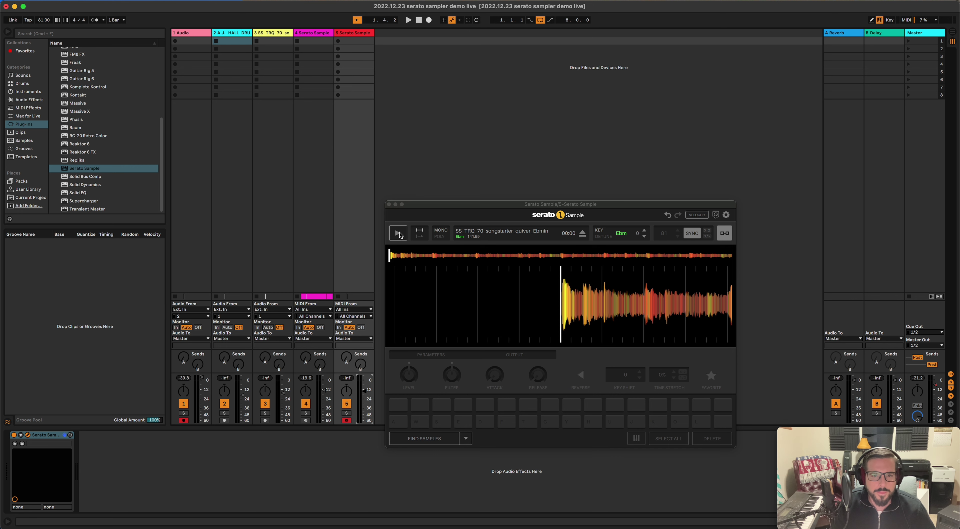
{"action": "key", "text": "Tab"}
{"action": "left_click", "coordinate": [397, 233]}
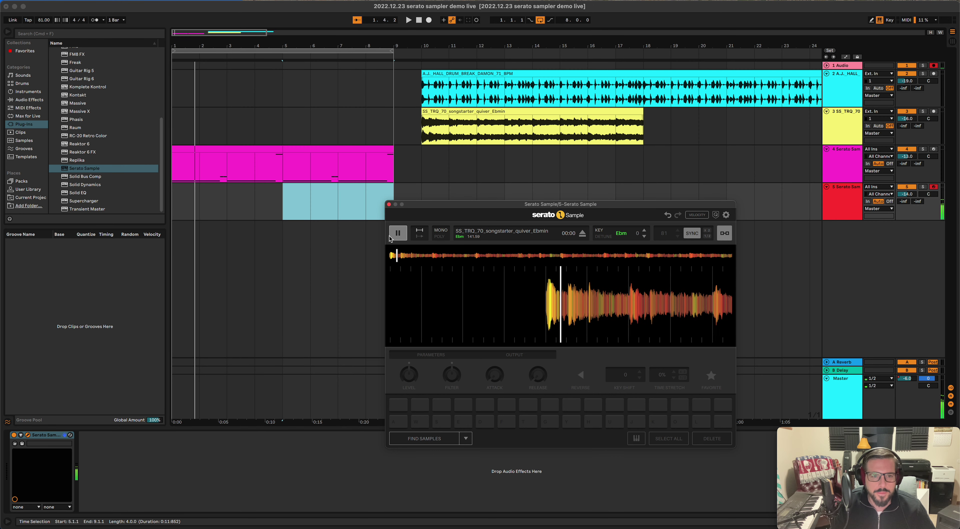
{"action": "key", "text": "Tab"}
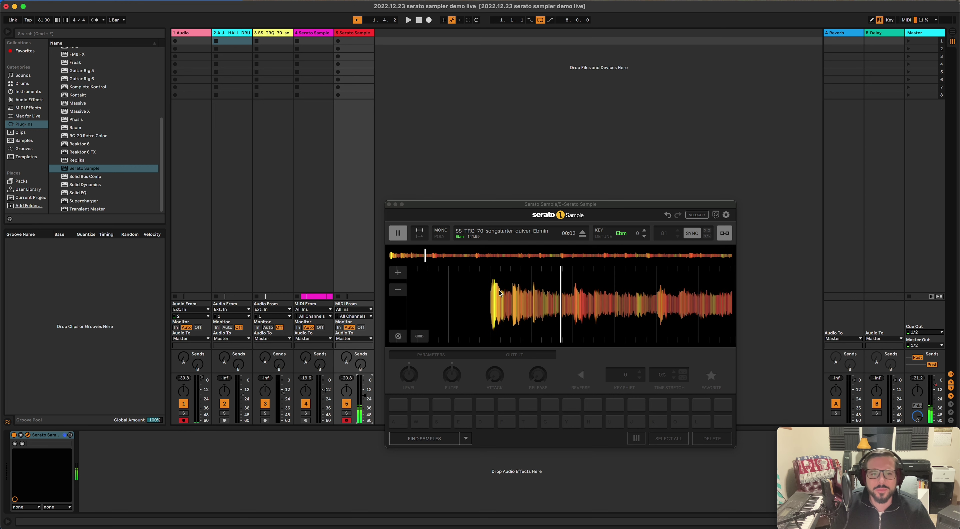
{"action": "left_click", "coordinate": [398, 233]}
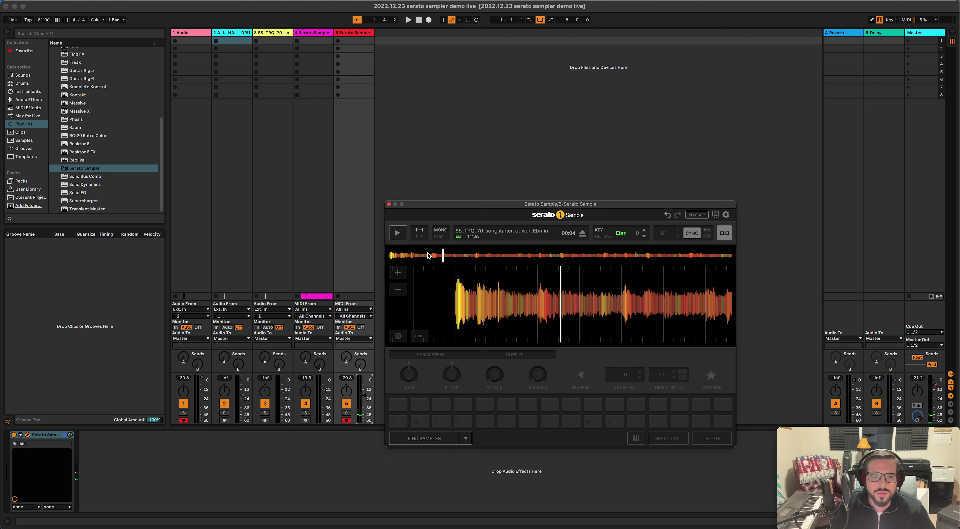
- Set cue points for pads 1, 2 and 3 by hand, starting with pad 1 at the beginning of the sample
{"action": "left_click_drag", "start_coordinate": [428, 255], "coordinate": [382, 254]}
{"action": "left_click", "coordinate": [398, 422]}
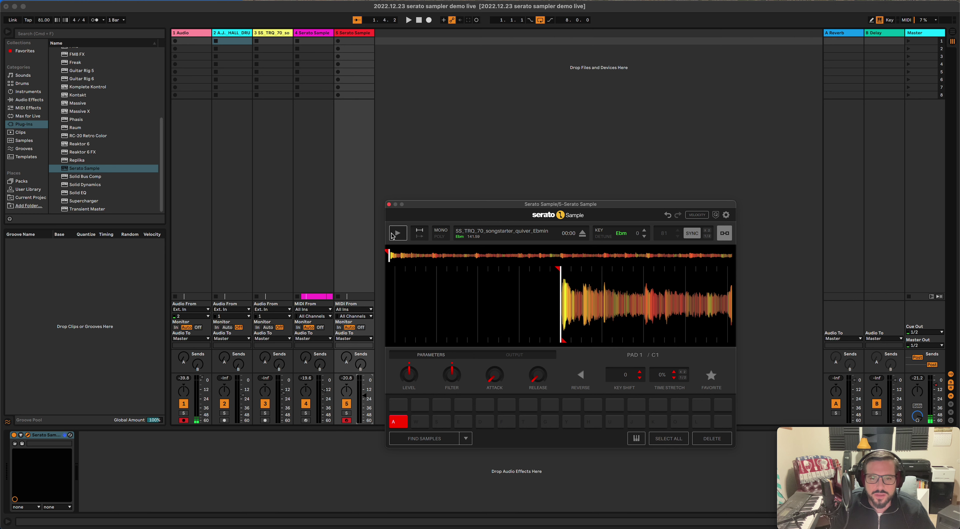
{"action": "left_click", "coordinate": [397, 234]}
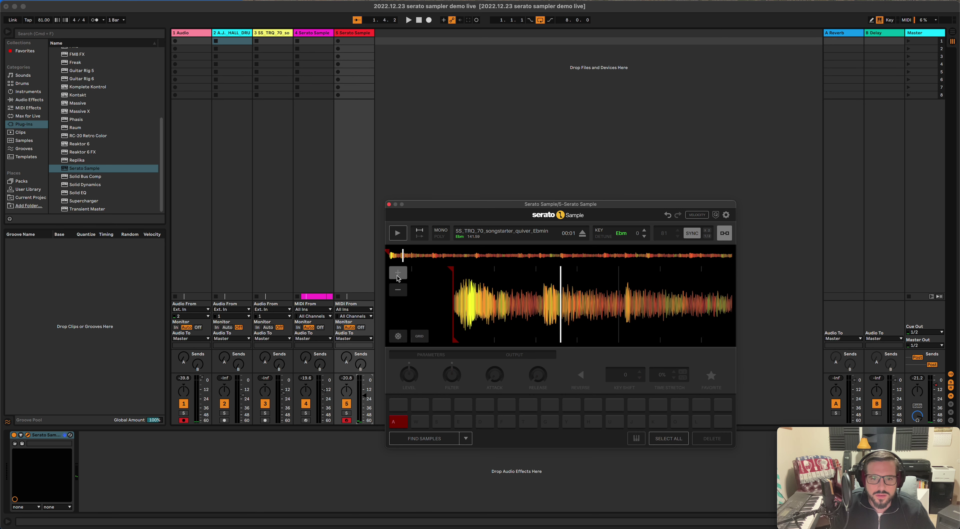
{"action": "left_click", "coordinate": [397, 276]}
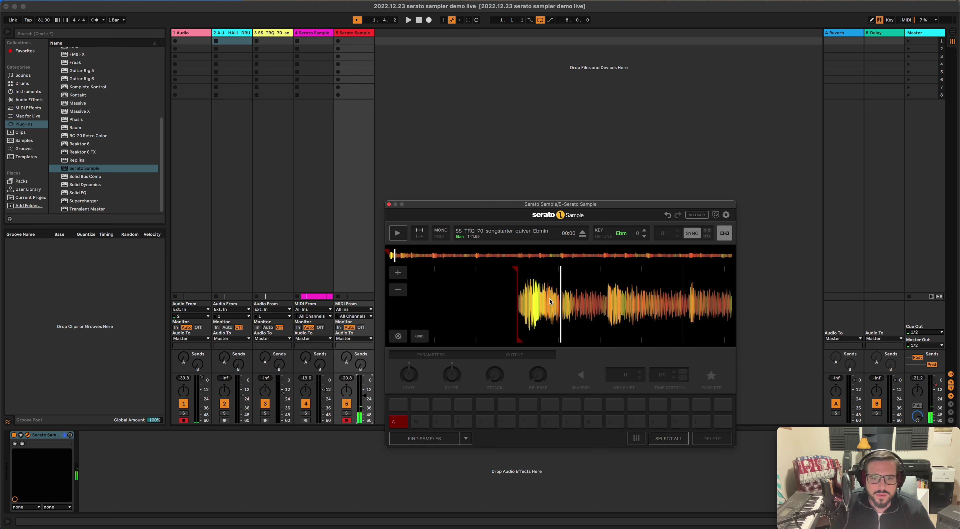
{"action": "left_click", "coordinate": [420, 423]}
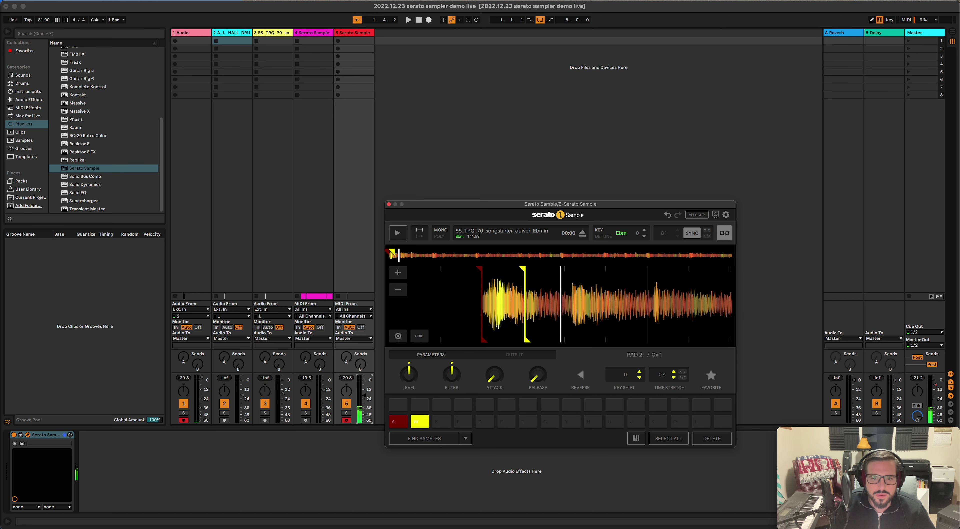
{"action": "key", "text": "s"}
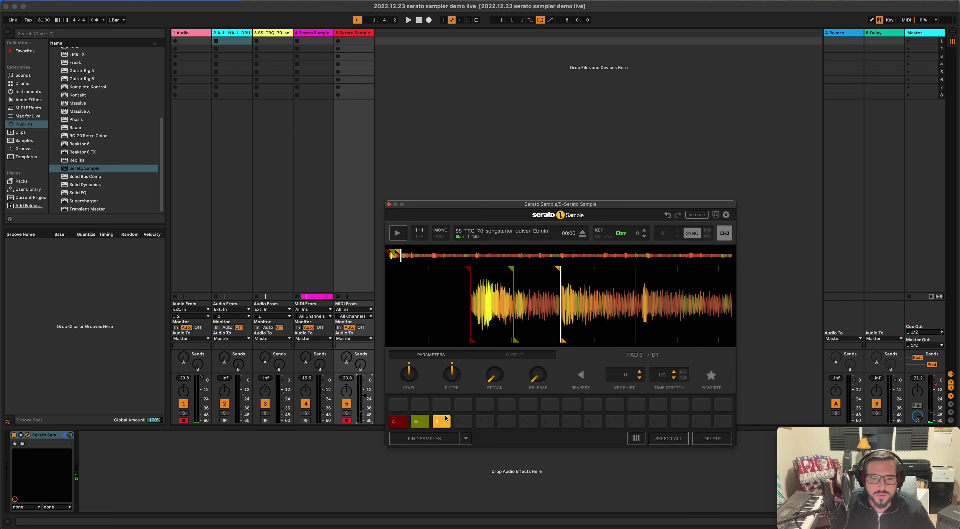
- Play the sample onward and set cue points for pads 4 and 5 by hand
{"action": "left_click", "coordinate": [398, 234]}
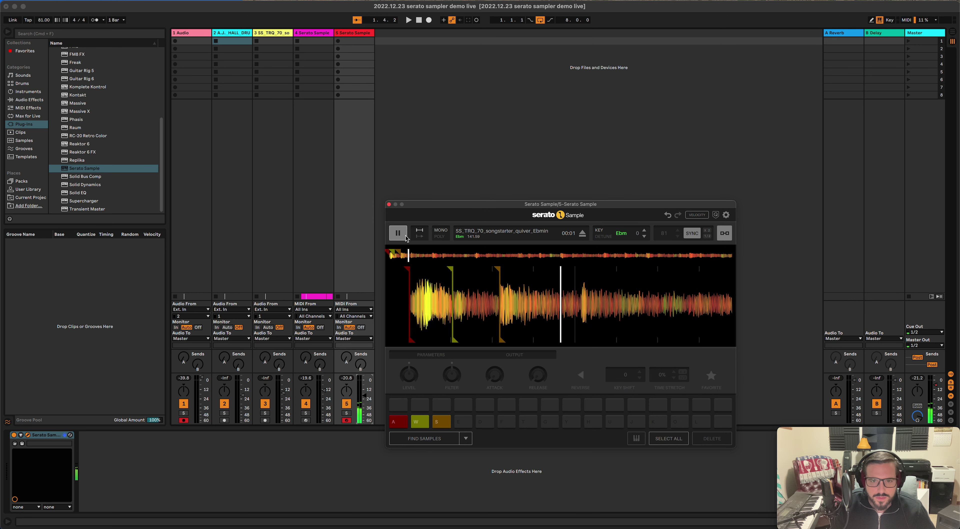
{"action": "left_click", "coordinate": [398, 233]}
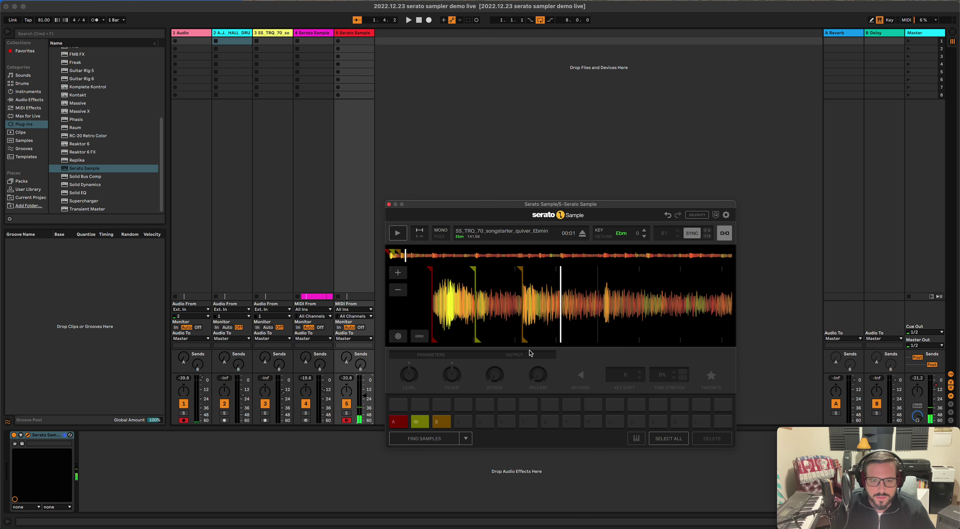
{"action": "left_click", "coordinate": [468, 417]}
{"action": "left_click", "coordinate": [405, 234]}
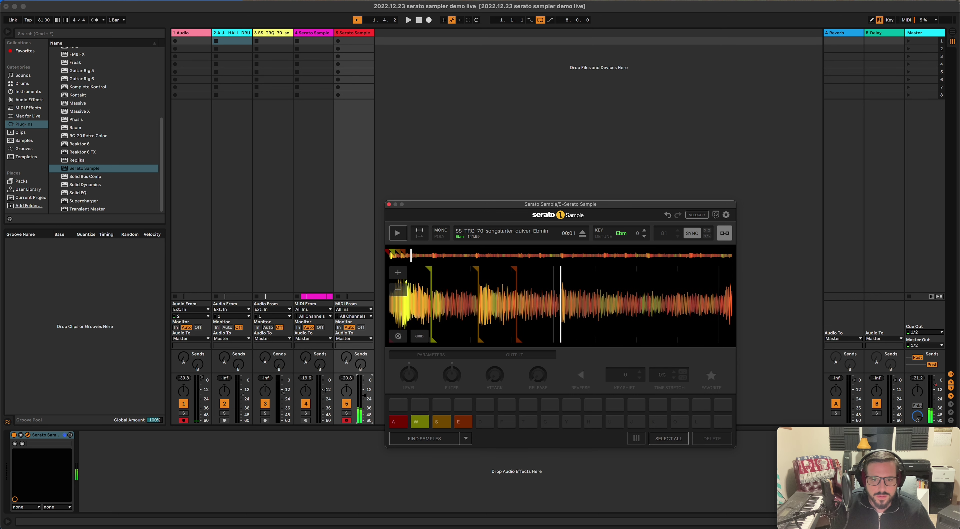
{"action": "left_click", "coordinate": [486, 421]}
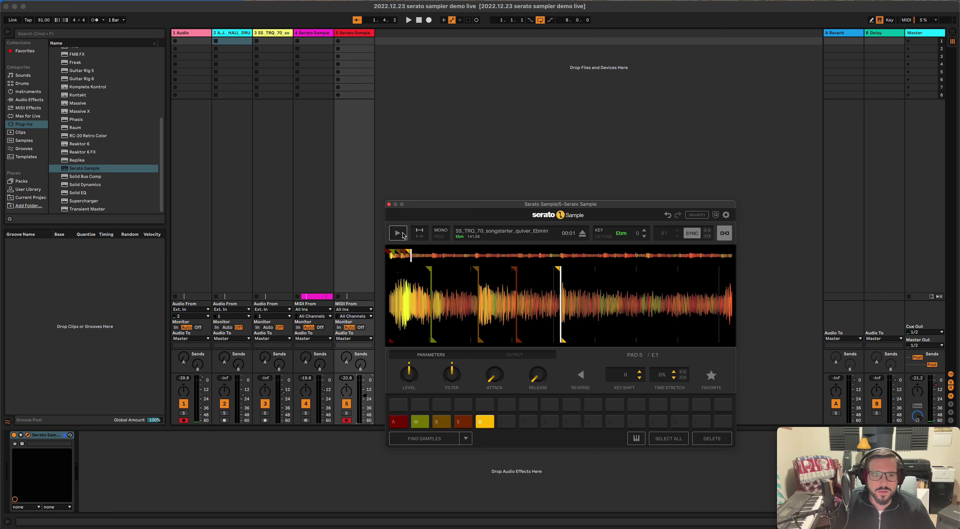
- Continue through the sample and set cue points for pads 6 and 7 by hand
{"action": "left_click", "coordinate": [399, 233]}
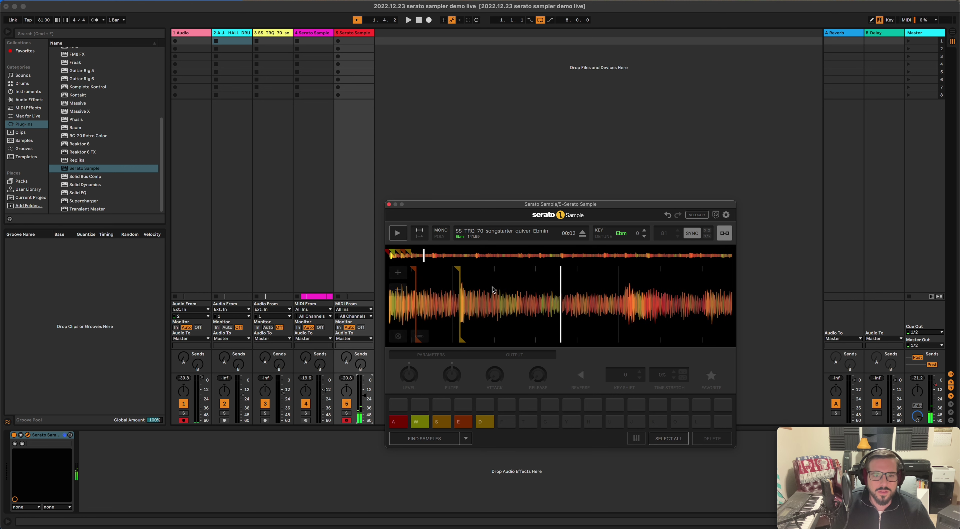
{"action": "key", "text": "f"}
{"action": "left_click", "coordinate": [394, 234]}
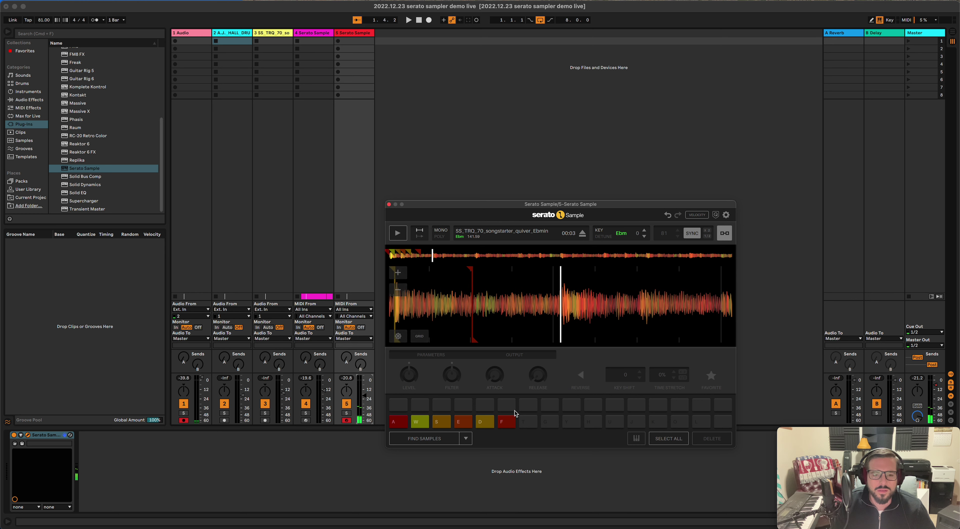
{"action": "left_click", "coordinate": [534, 422]}
- Set cue points for pads 8, 9 and 10 by hand further along the sample
{"action": "left_click", "coordinate": [404, 233]}
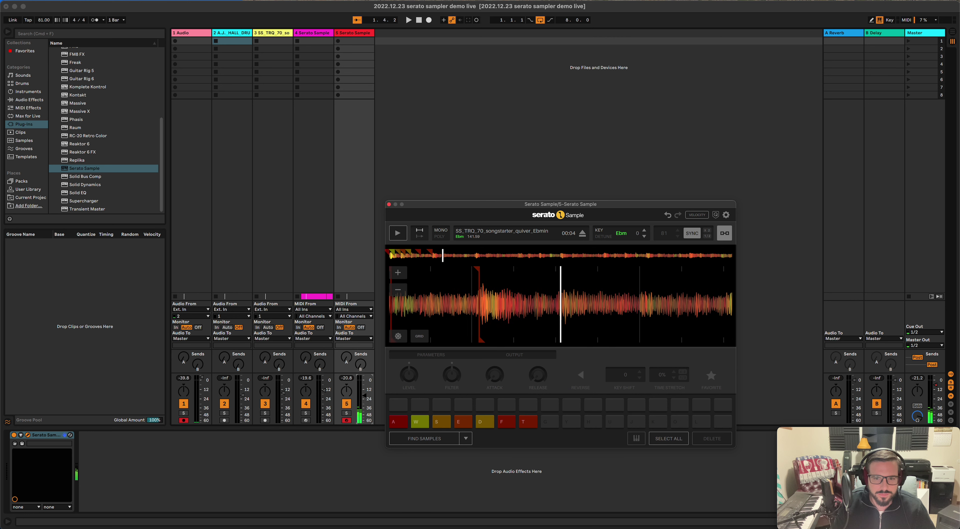
{"action": "left_click", "coordinate": [545, 420]}
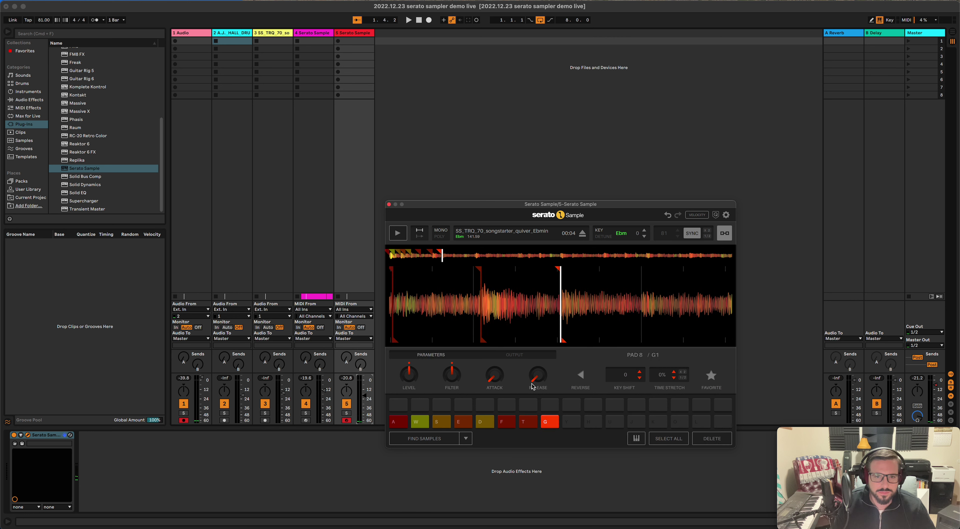
{"action": "left_click", "coordinate": [400, 234]}
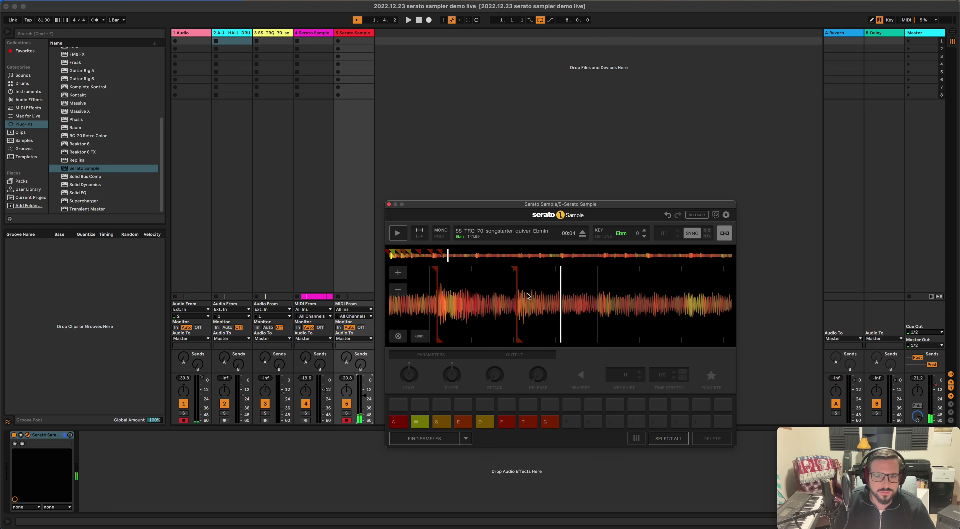
{"action": "key", "text": "y"}
{"action": "left_click", "coordinate": [394, 232]}
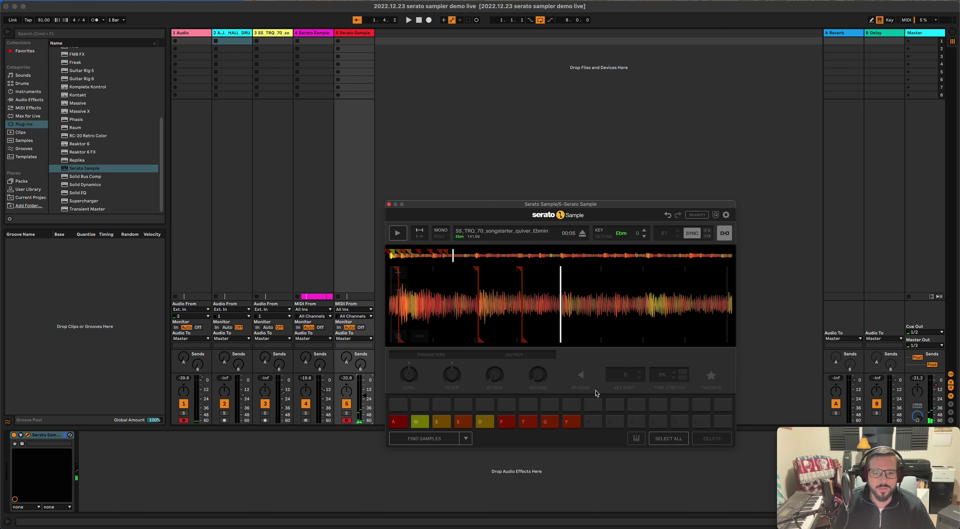
{"action": "left_click", "coordinate": [593, 421]}
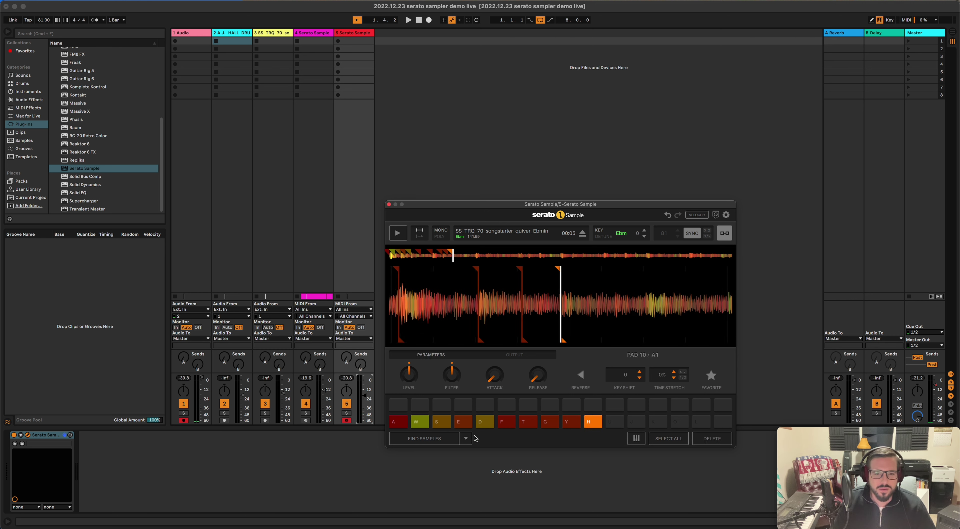
- Switch the sample-finding mode to Set Random and fill all the pads with random cue points
{"action": "left_click", "coordinate": [466, 439]}
{"action": "left_click", "coordinate": [422, 394]}
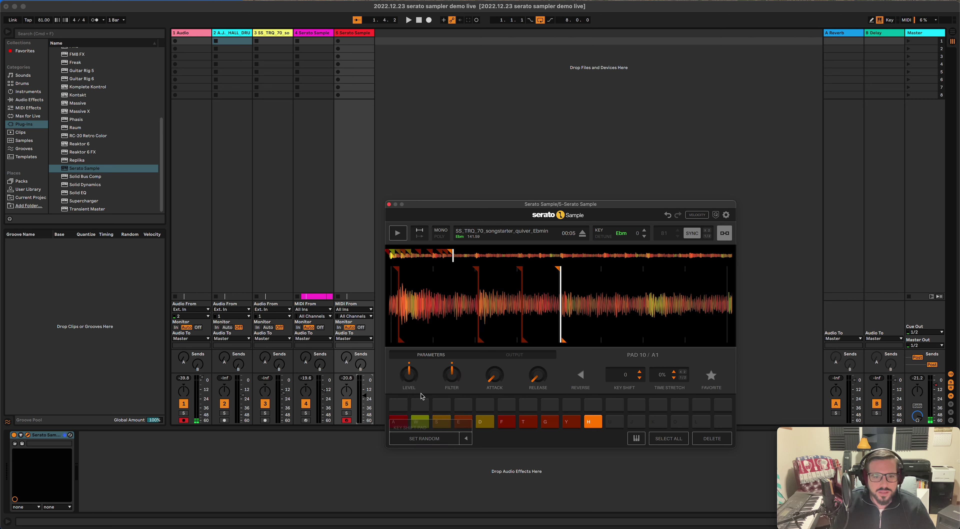
{"action": "left_click", "coordinate": [425, 438]}
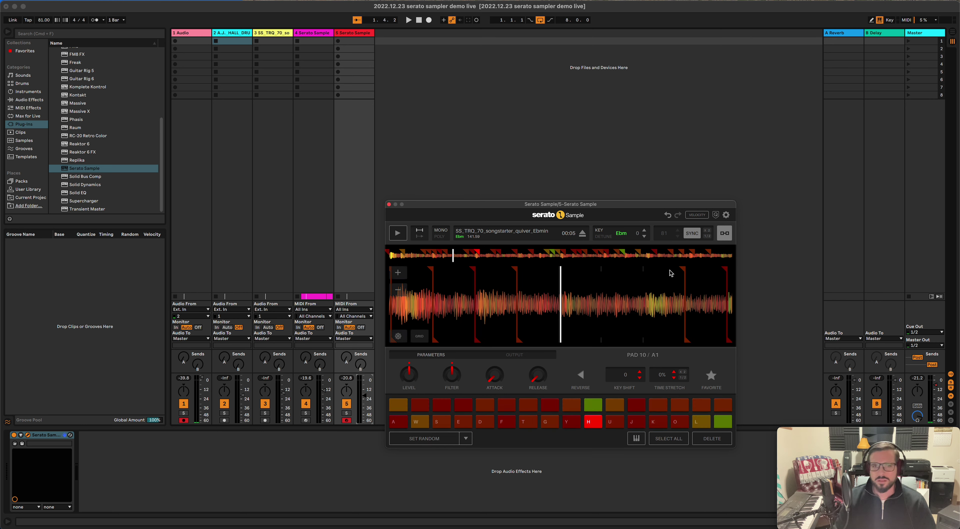
- Audition the randomly placed chops on the first few pads of the melodic sample
{"action": "key", "text": "a"}
{"action": "key", "text": "w"}
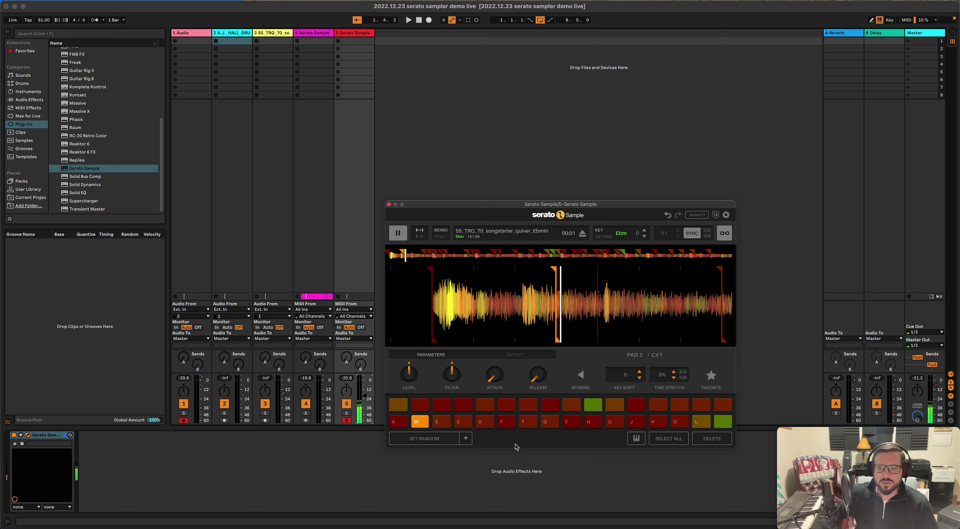
{"action": "key", "text": "s"}
{"action": "key", "text": "d"}
{"action": "key", "text": "f"}
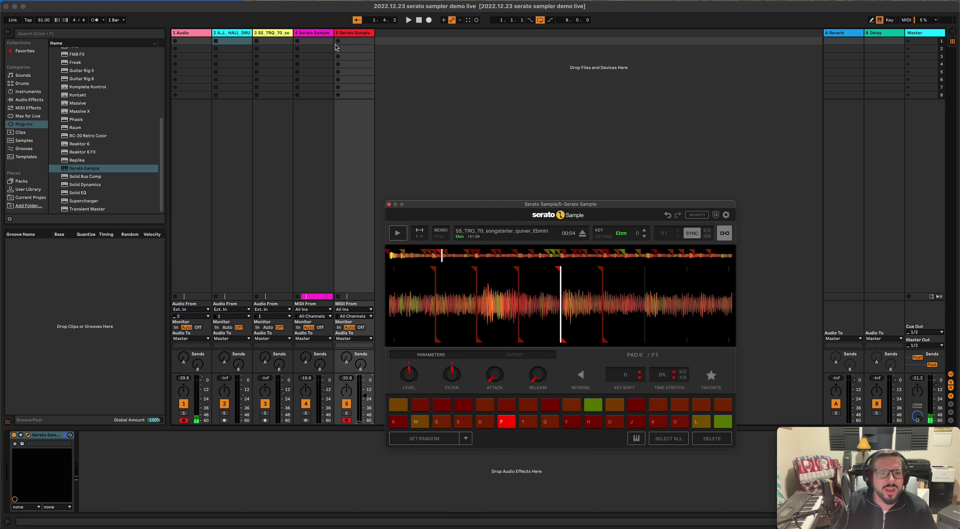
- Rename the drum sampler track as "drums serato", select the melodic sampler track and switch to the Arrangement View
{"action": "left_click", "coordinate": [307, 34]}
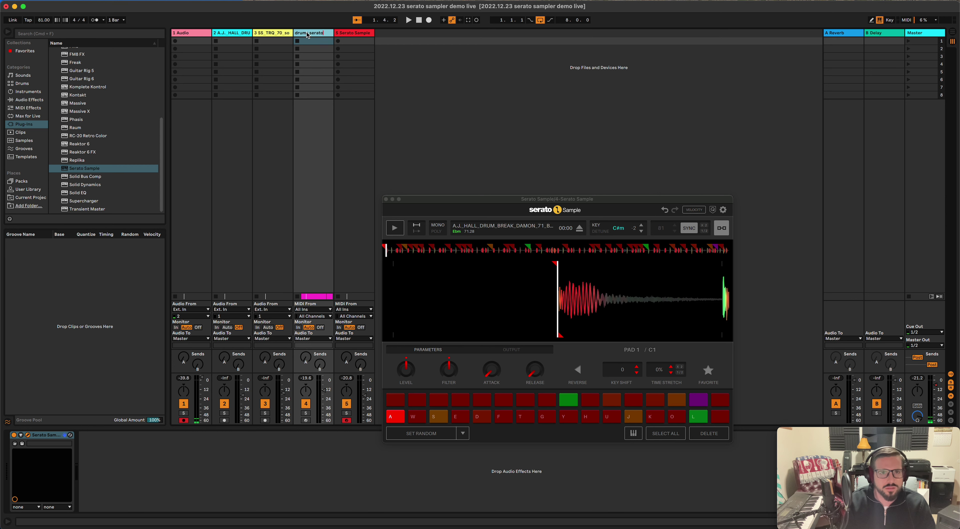
{"action": "left_click", "coordinate": [353, 36]}
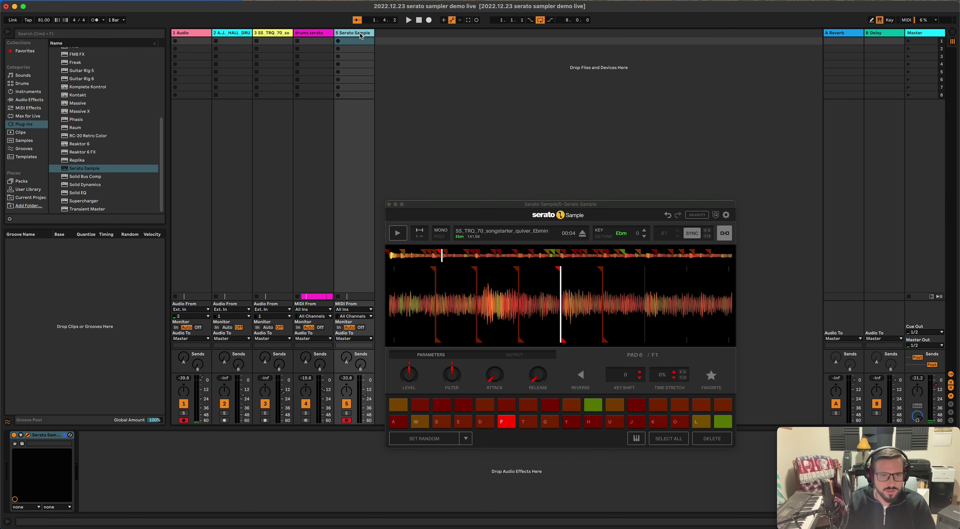
{"action": "key", "text": "Tab"}
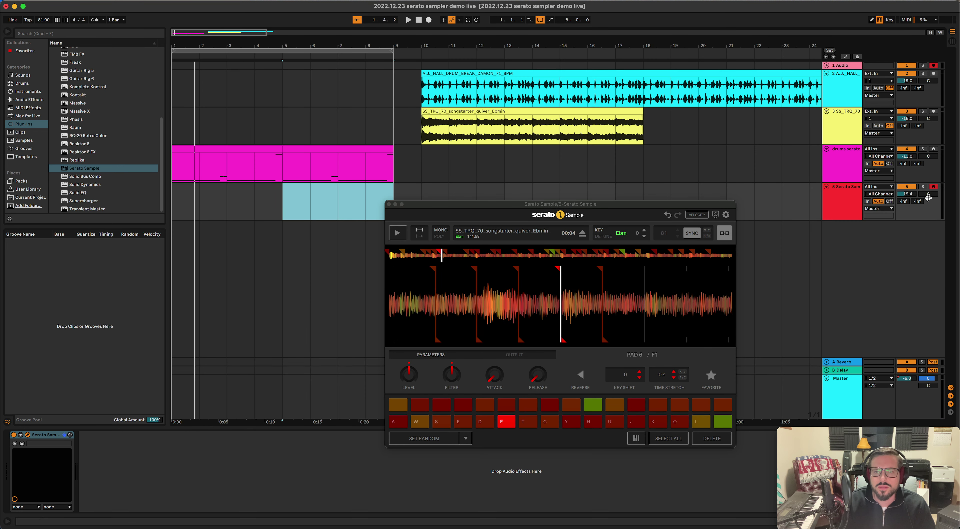
- Check the drum sampler's key and shift the melodic sample's key by -2 to C#m to match
{"action": "left_click", "coordinate": [269, 52]}
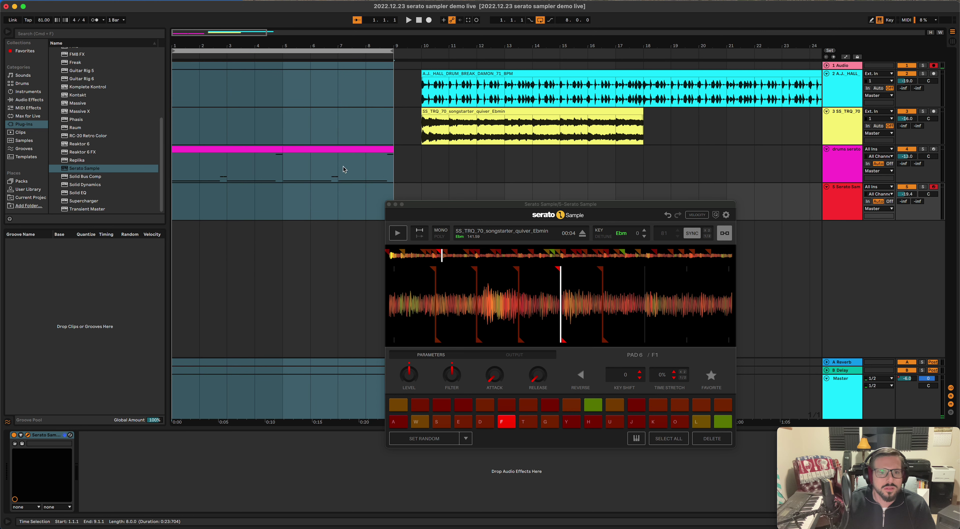
{"action": "left_click", "coordinate": [427, 163]}
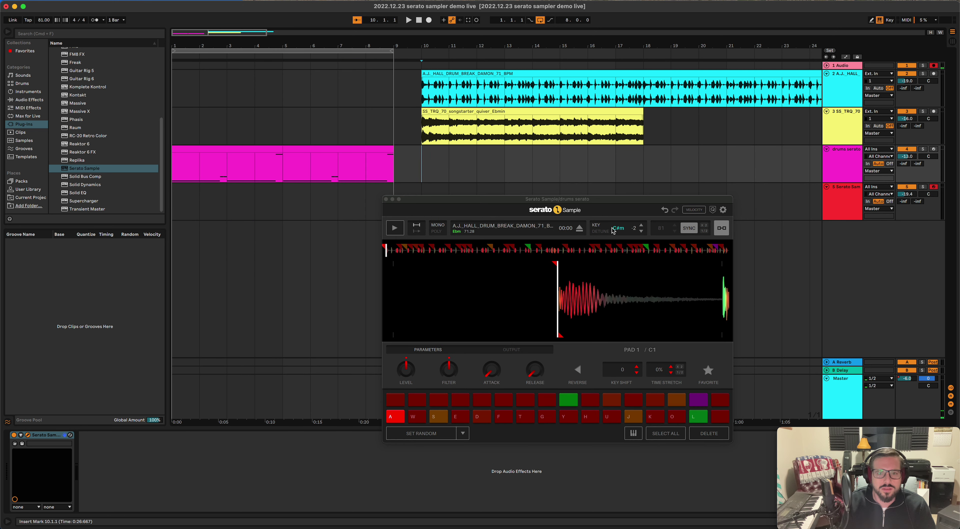
{"action": "left_click", "coordinate": [839, 197]}
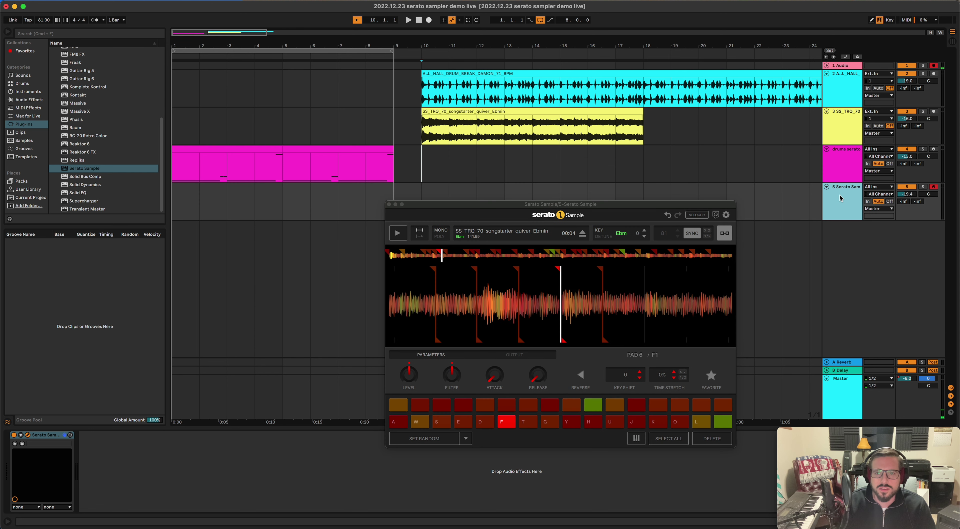
{"action": "left_click", "coordinate": [645, 236]}
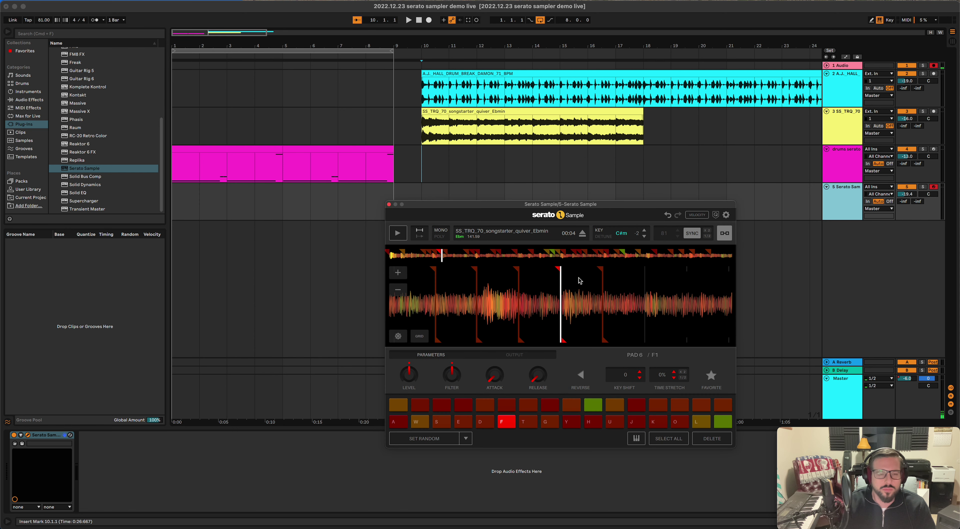
- Record a pad performance of the melodic chops over the eight-bar loop from bar 1 to bar 9
{"action": "left_click", "coordinate": [225, 51]}
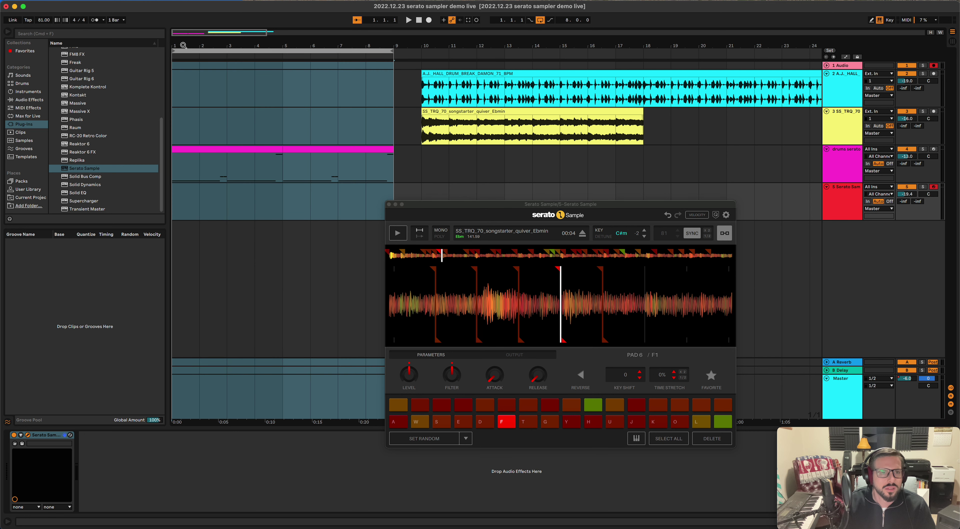
{"action": "left_click_drag", "start_coordinate": [183, 45], "coordinate": [183, 58]}
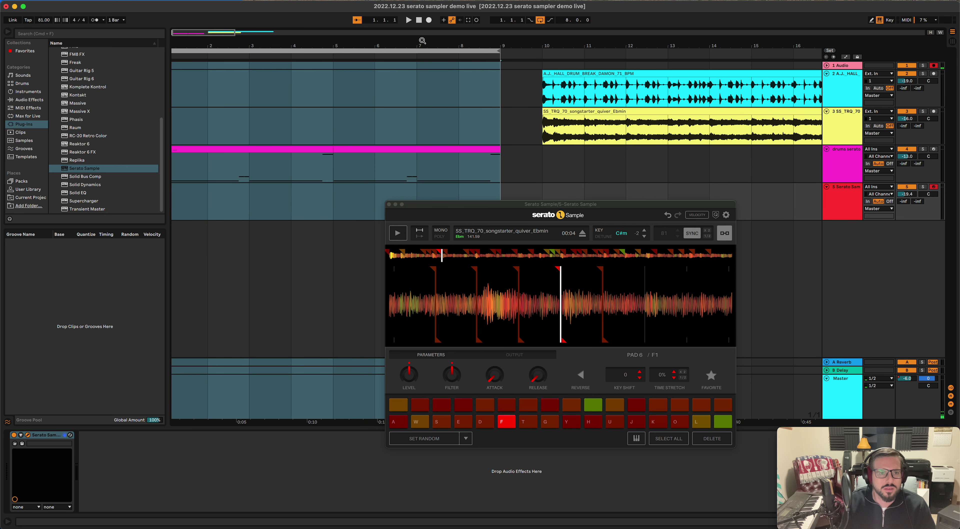
{"action": "left_click", "coordinate": [428, 21]}
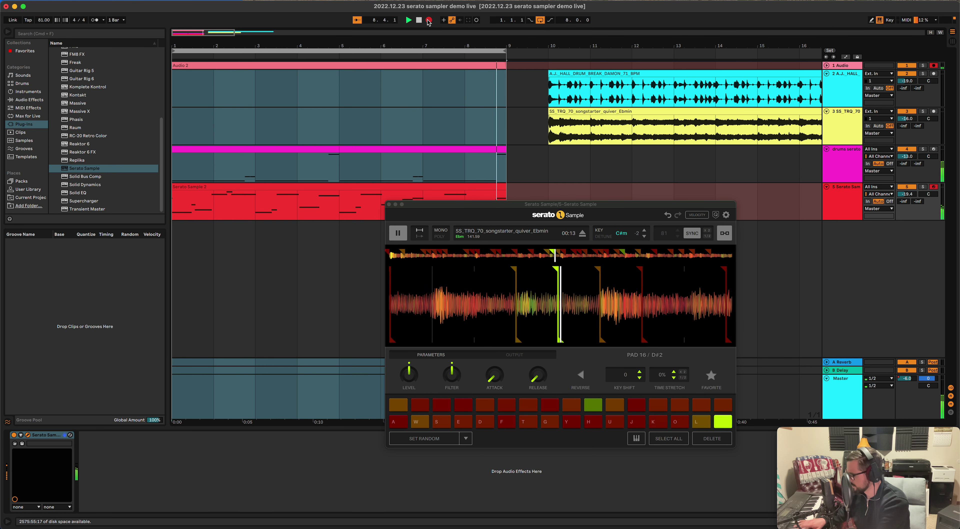
{"action": "left_click", "coordinate": [428, 21]}
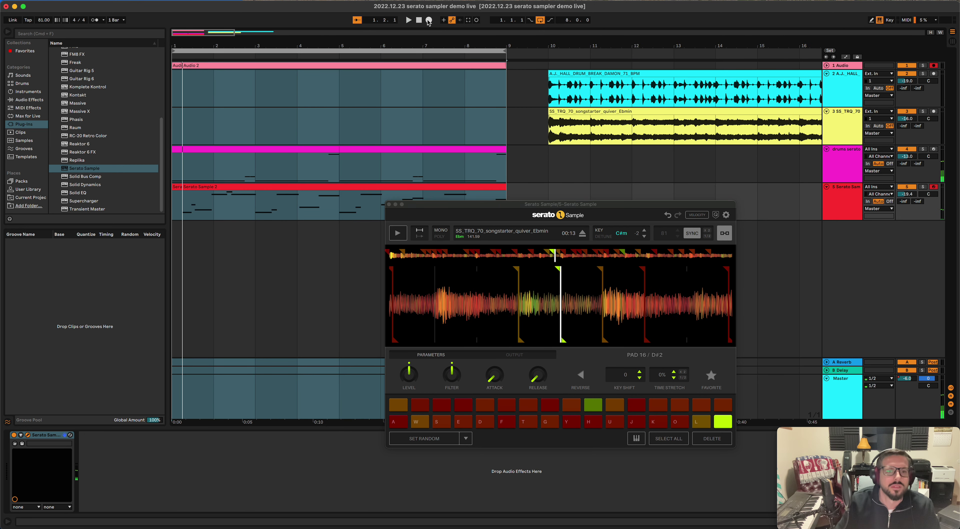
- Copy bars 5 to 9 of the recorded melodic MIDI clip and paste them at bar 1
{"action": "left_click", "coordinate": [345, 169]}
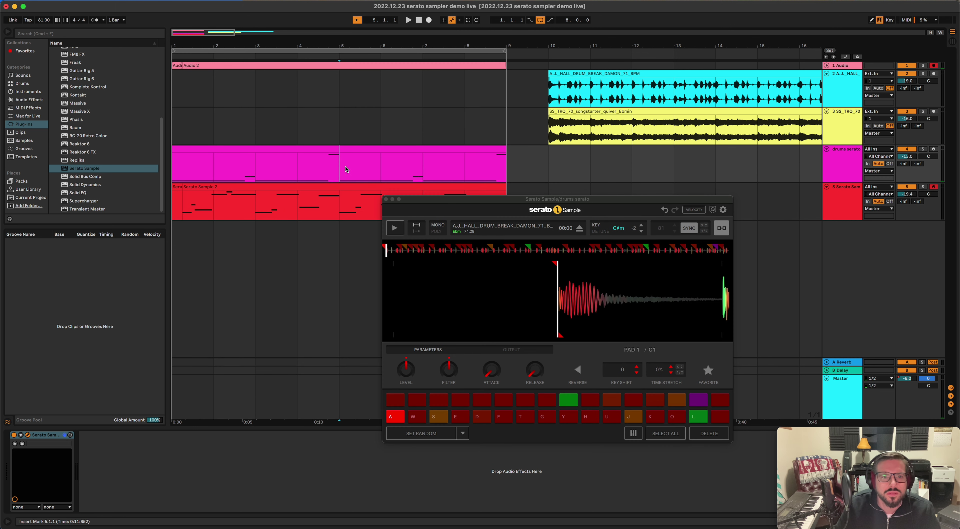
{"action": "left_click_drag", "start_coordinate": [340, 169], "coordinate": [511, 174]}
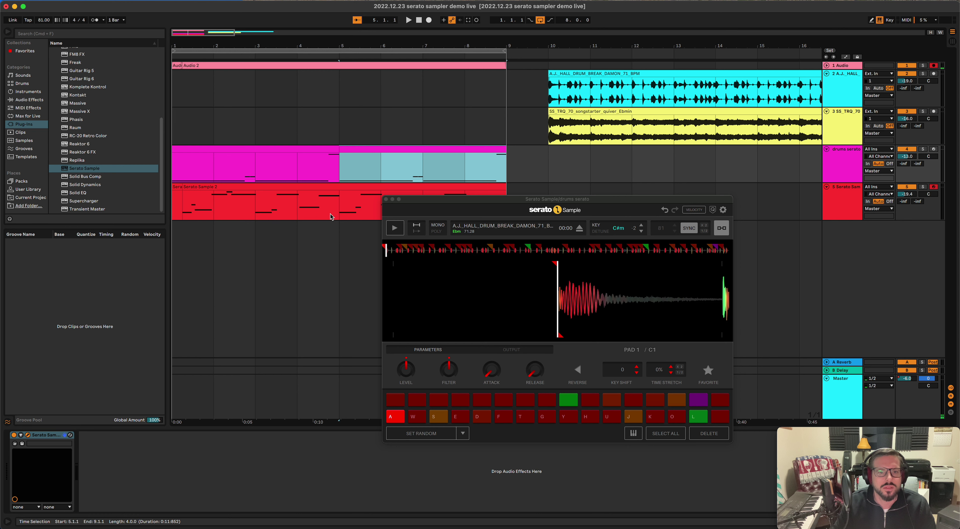
{"action": "left_click_drag", "start_coordinate": [390, 195], "coordinate": [591, 78]}
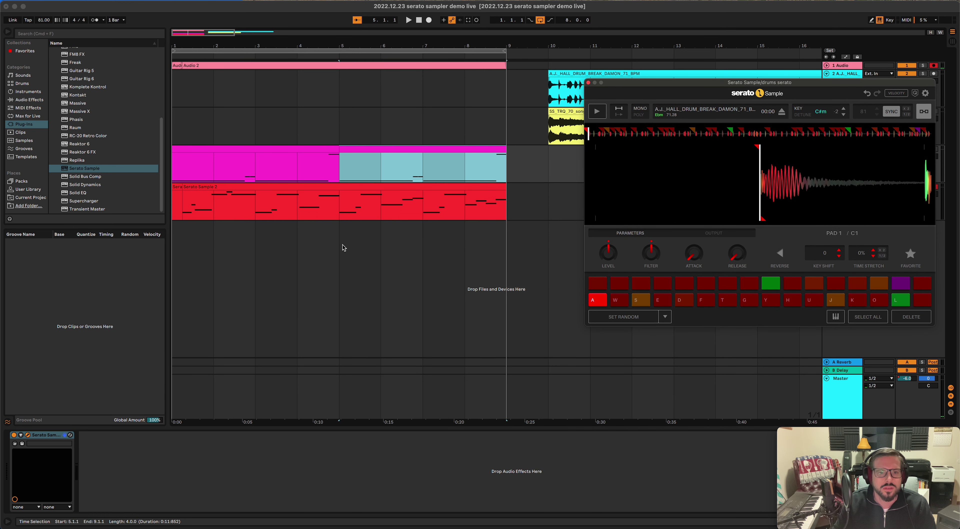
{"action": "left_click_drag", "start_coordinate": [340, 213], "coordinate": [517, 208]}
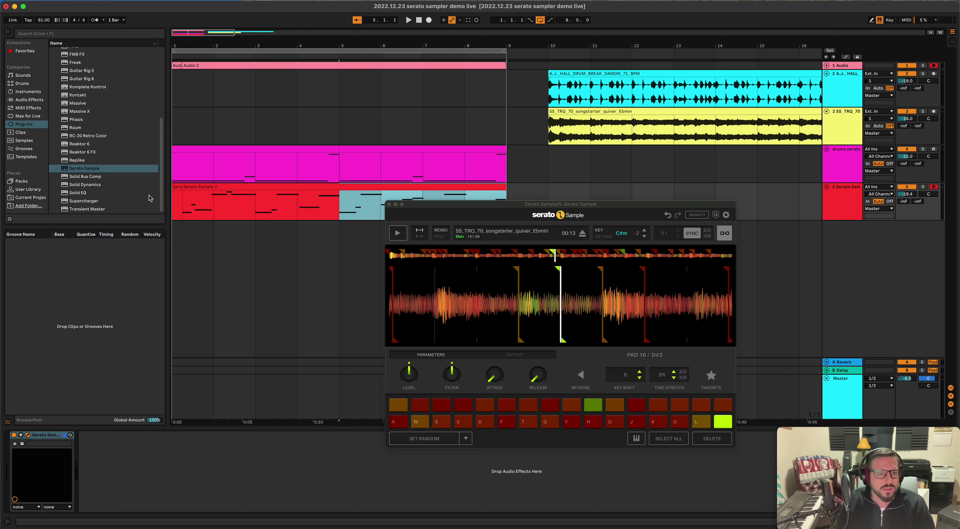
{"action": "left_click", "coordinate": [172, 206]}
{"action": "key", "text": "super+v"}
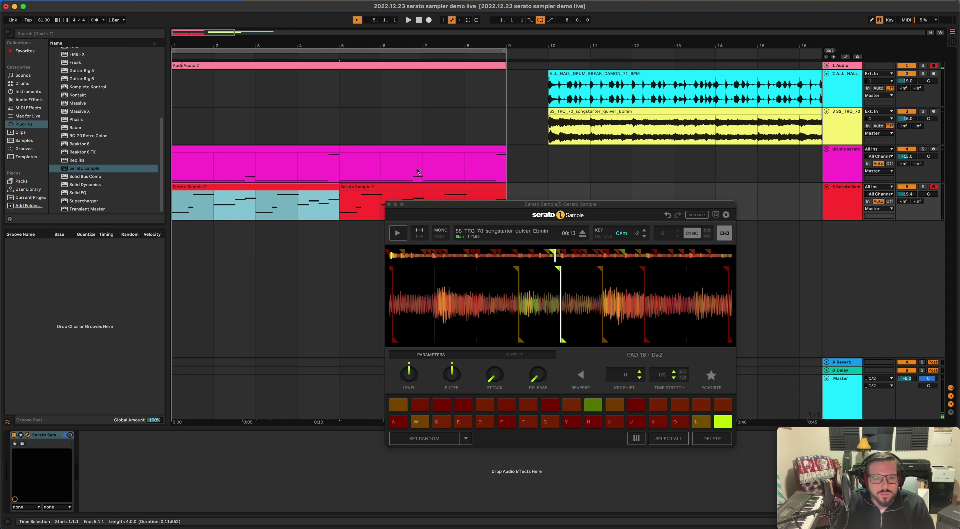
- Open the notes of the pasted melodic clip for editing, moving the sampler and camera windows out of the way
{"action": "left_click_drag", "start_coordinate": [433, 209], "coordinate": [414, 93]}
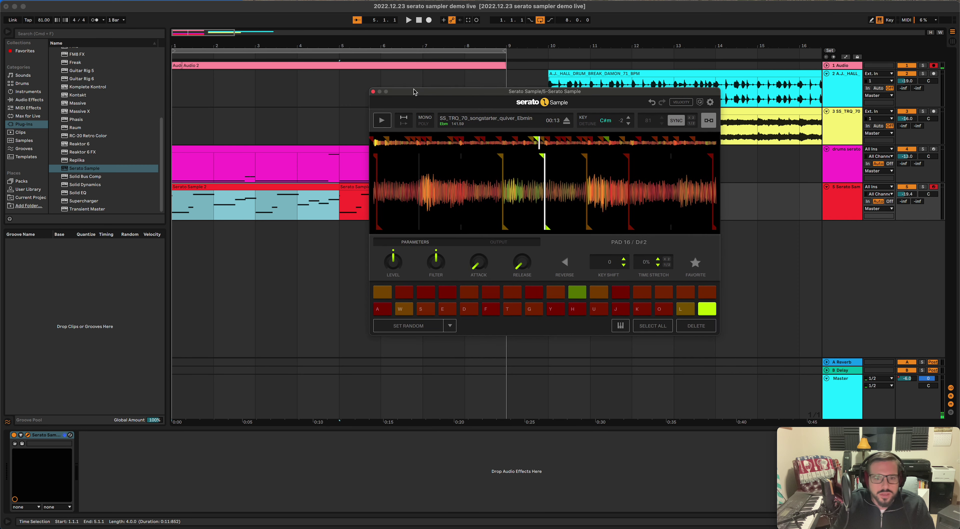
{"action": "left_click", "coordinate": [234, 188]}
{"action": "left_click_drag", "start_coordinate": [808, 432], "coordinate": [789, 320]}
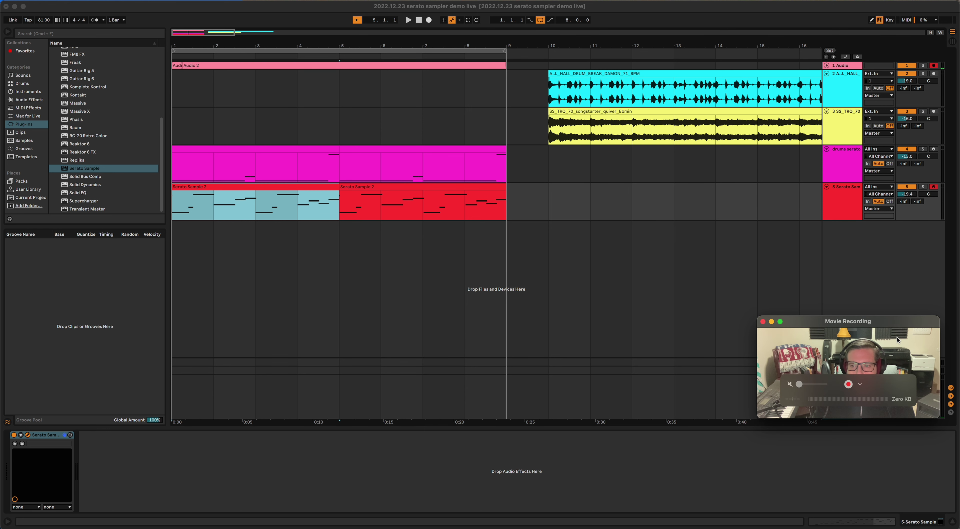
{"action": "left_click_drag", "start_coordinate": [886, 320], "coordinate": [909, 399]}
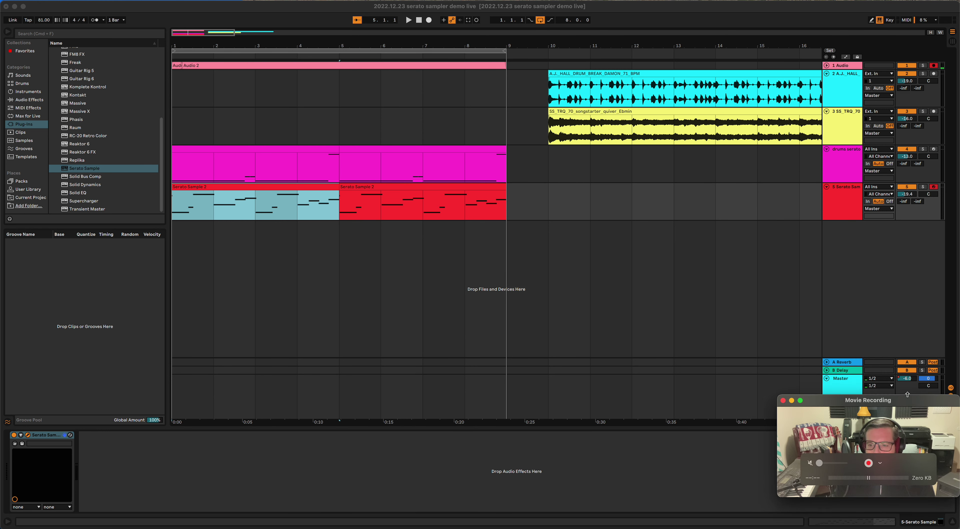
{"action": "left_click", "coordinate": [908, 523]}
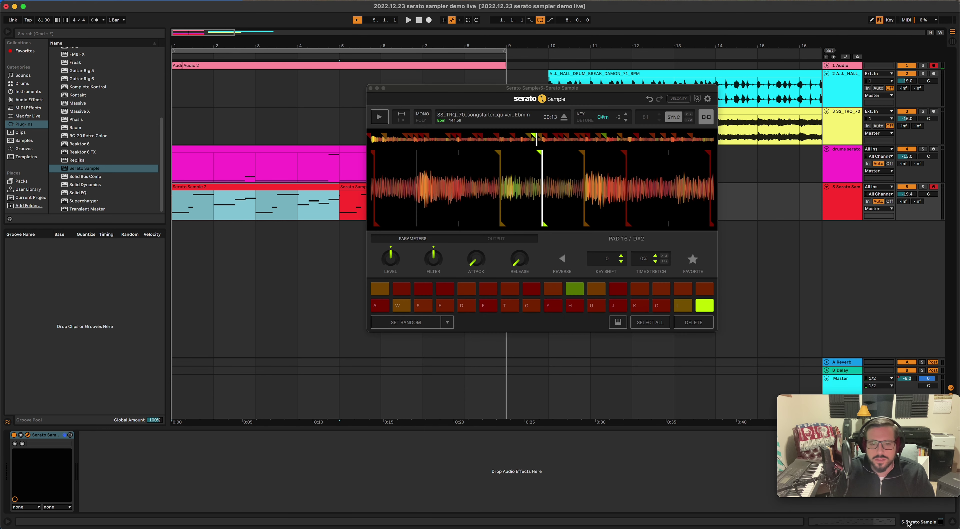
{"action": "left_click", "coordinate": [879, 523]}
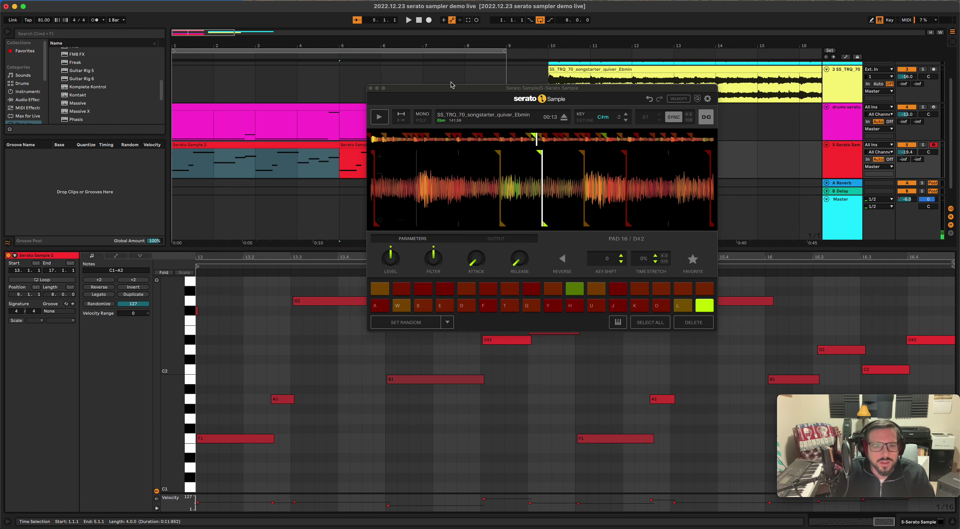
{"action": "left_click_drag", "start_coordinate": [448, 92], "coordinate": [452, 49]}
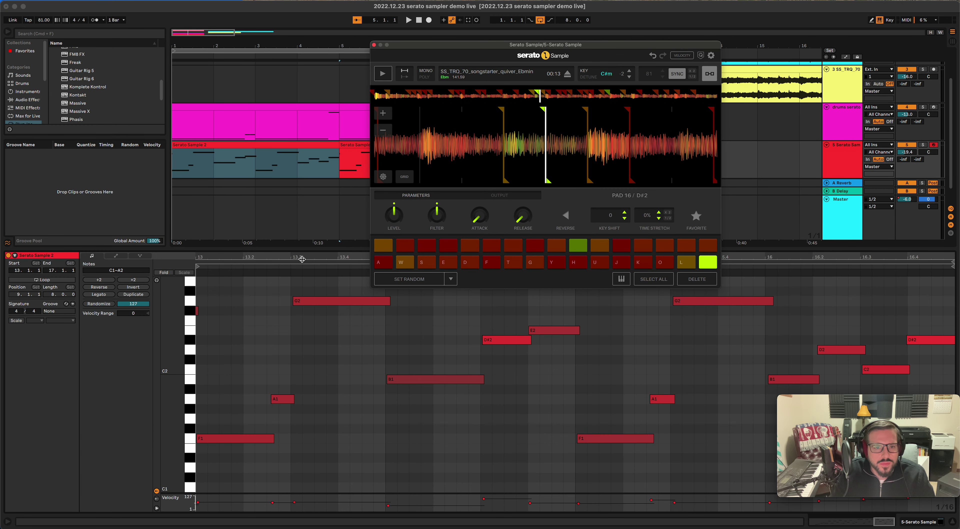
- Select all notes in the melodic clip and quantize their starts to the current grid by 76%
{"action": "scroll", "coordinate": [353, 327], "scroll_direction": "up", "scroll_amount": 2}
{"action": "left_click", "coordinate": [295, 394]}
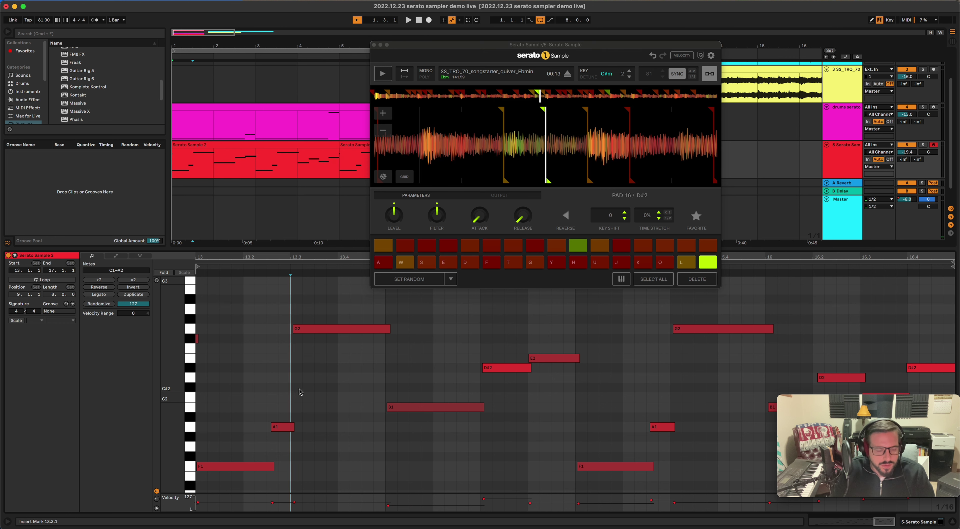
{"action": "key", "text": "super+a"}
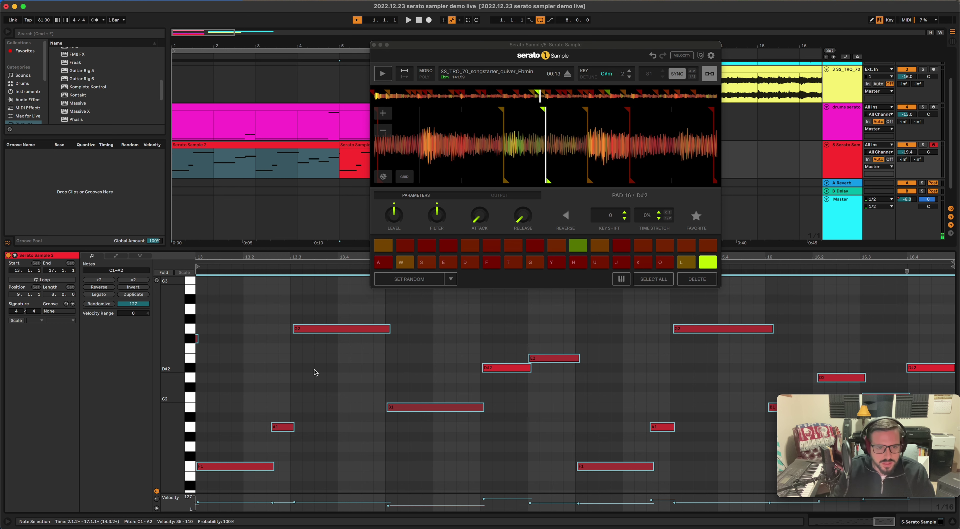
{"action": "right_click", "coordinate": [314, 371]}
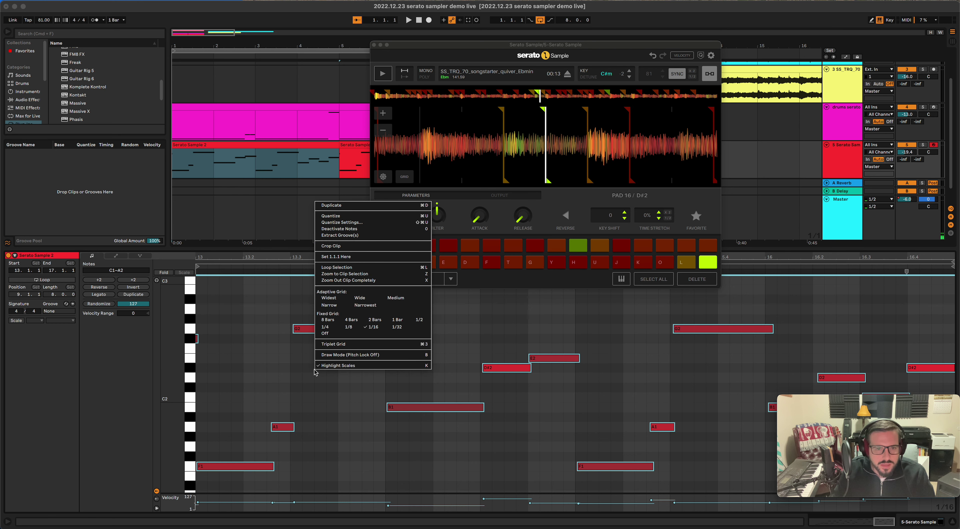
{"action": "left_click", "coordinate": [352, 223]}
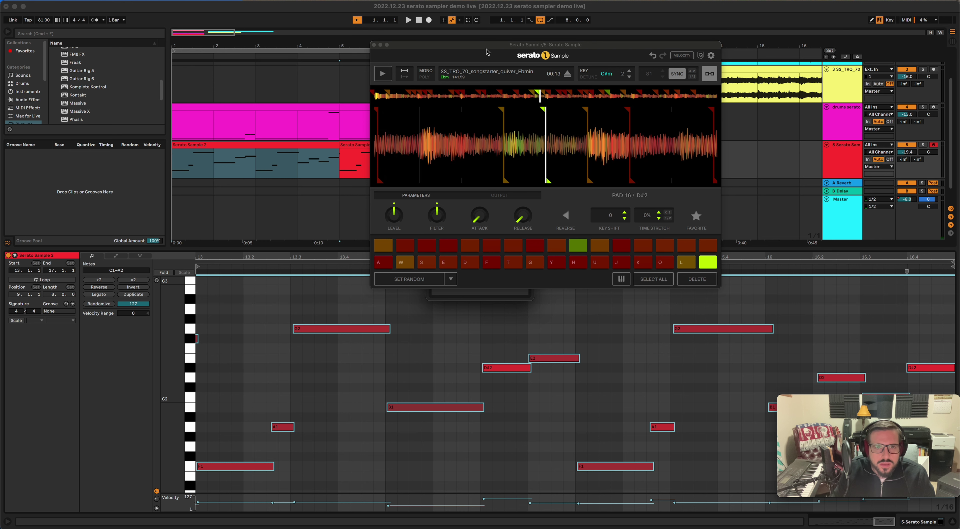
{"action": "left_click_drag", "start_coordinate": [481, 47], "coordinate": [140, 36]}
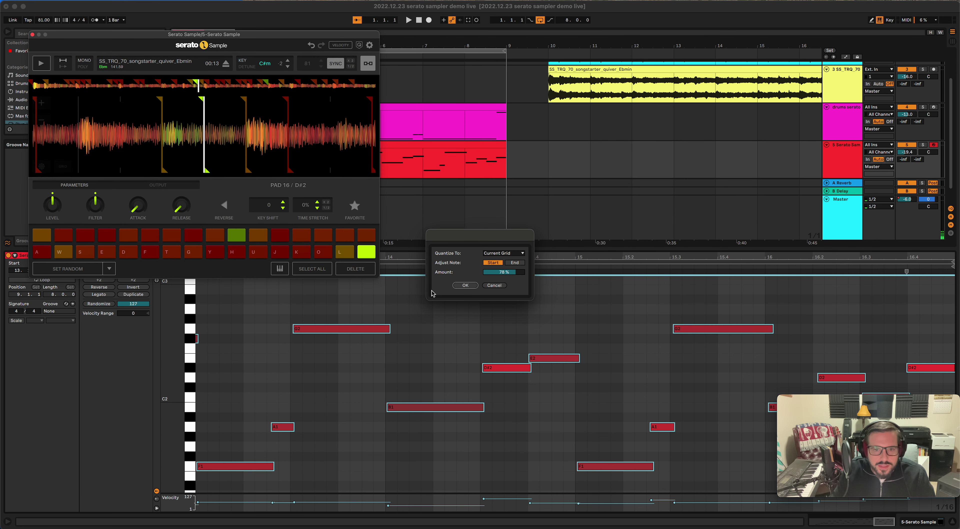
{"action": "left_click", "coordinate": [464, 286]}
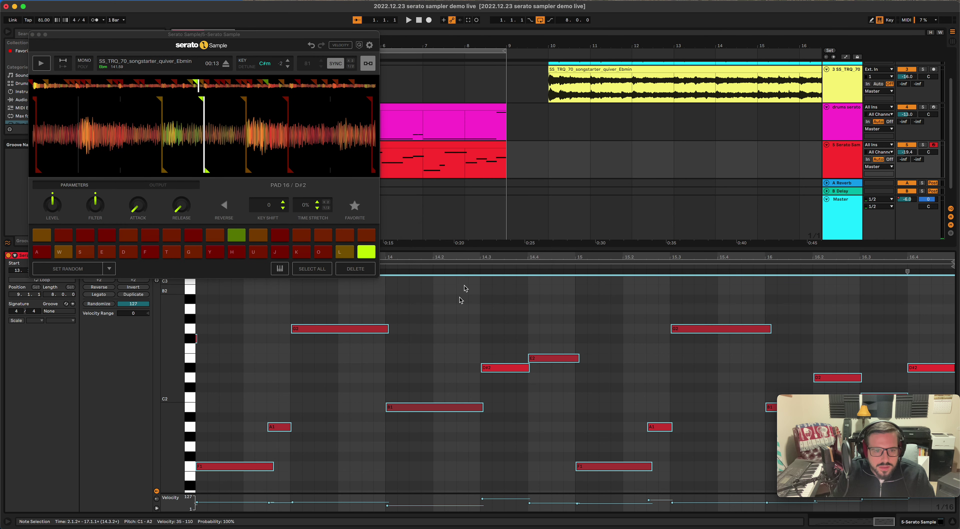
{"action": "right_click", "coordinate": [333, 407]}
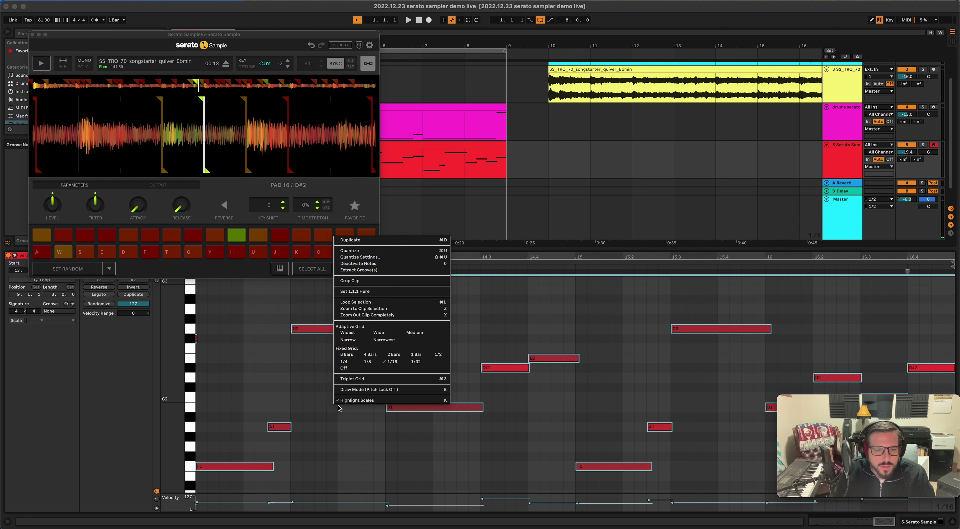
{"action": "right_click", "coordinate": [302, 393]}
{"action": "left_click", "coordinate": [300, 396]}
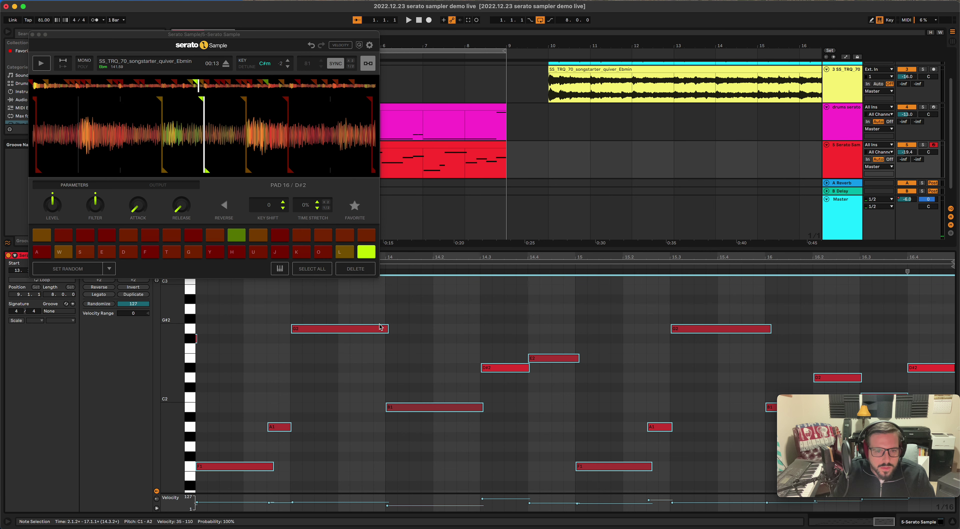
- Play back the arrangement and duplicate the quantized melodic clip from bars 1–5 into bars 5–9
{"action": "left_click", "coordinate": [386, 350]}
{"action": "key", "text": "space"}
{"action": "left_click_drag", "start_coordinate": [314, 38], "coordinate": [772, 143]}
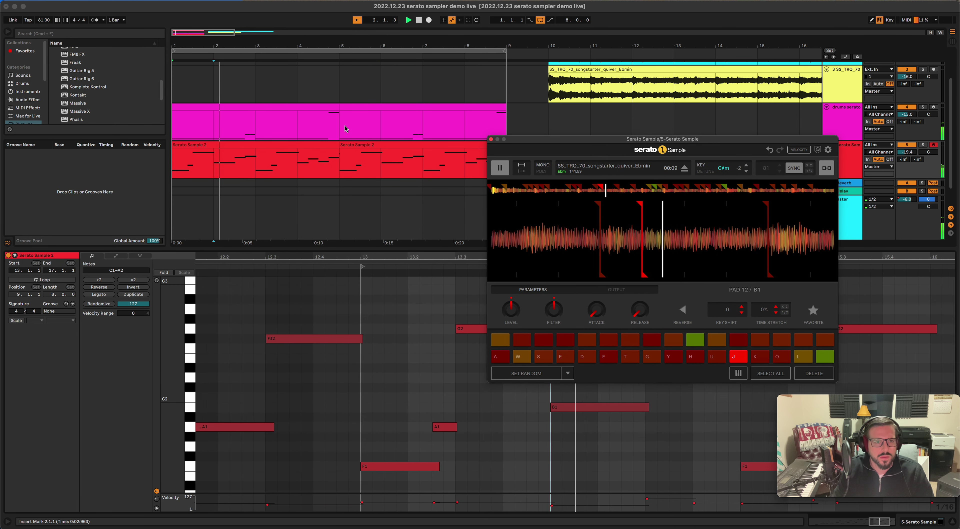
{"action": "left_click", "coordinate": [319, 144]}
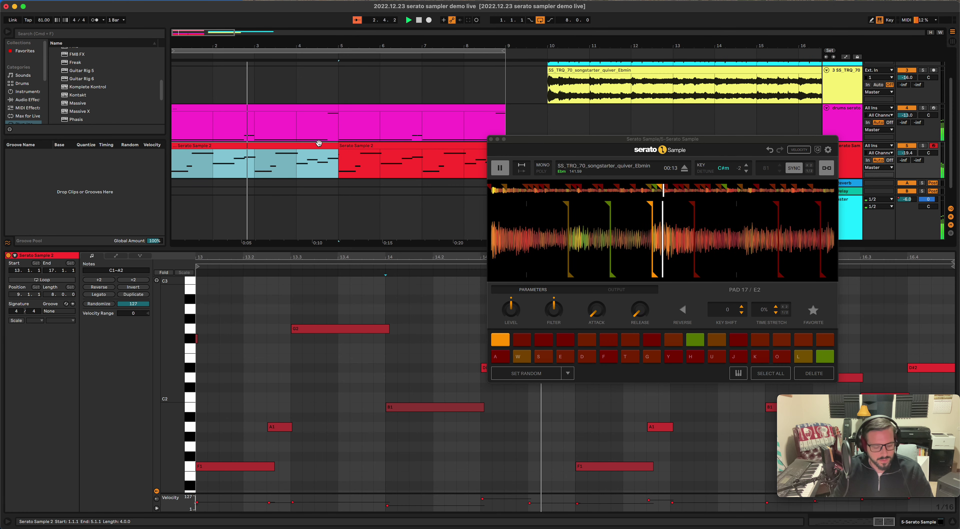
{"action": "key", "text": "super+d"}
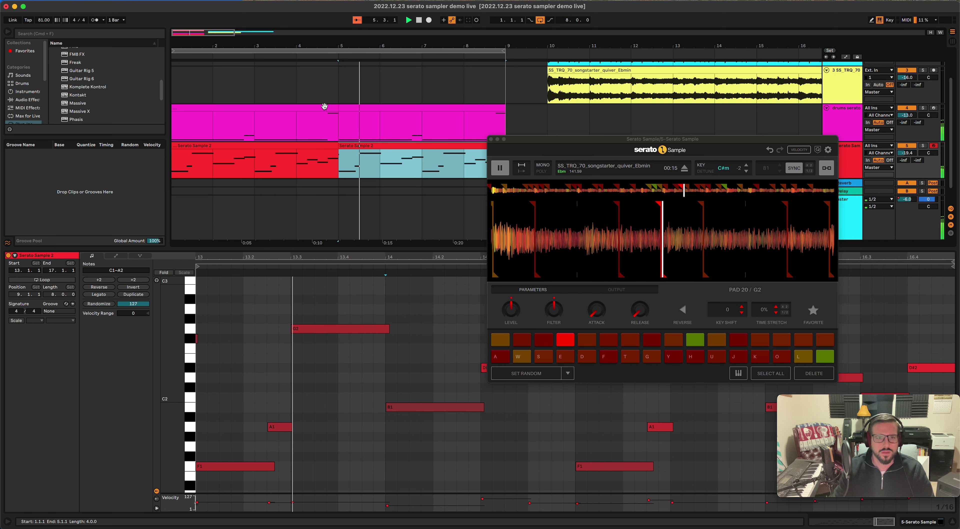
- Open the notes of the magenta drum clip on the drums serato track for editing
{"action": "left_click", "coordinate": [853, 153]}
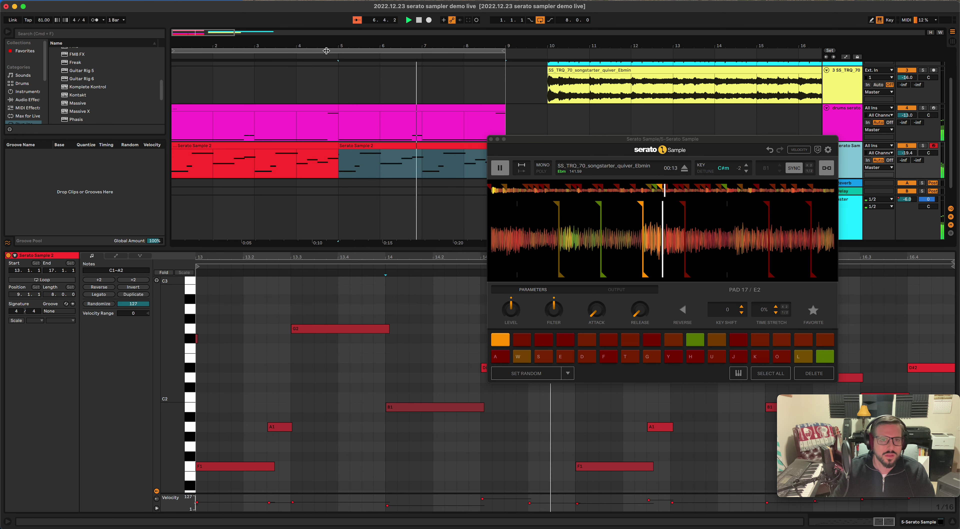
{"action": "key", "text": "super+a"}
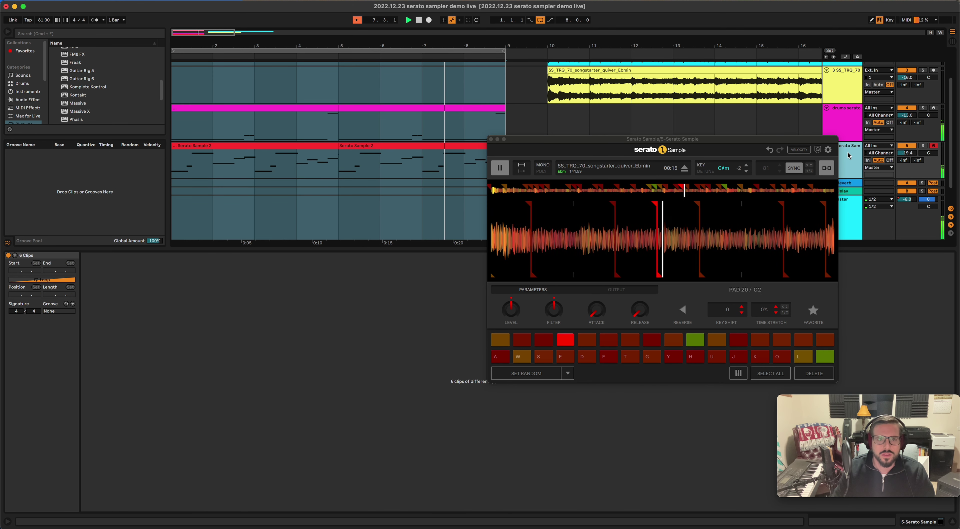
{"action": "left_click", "coordinate": [451, 108]}
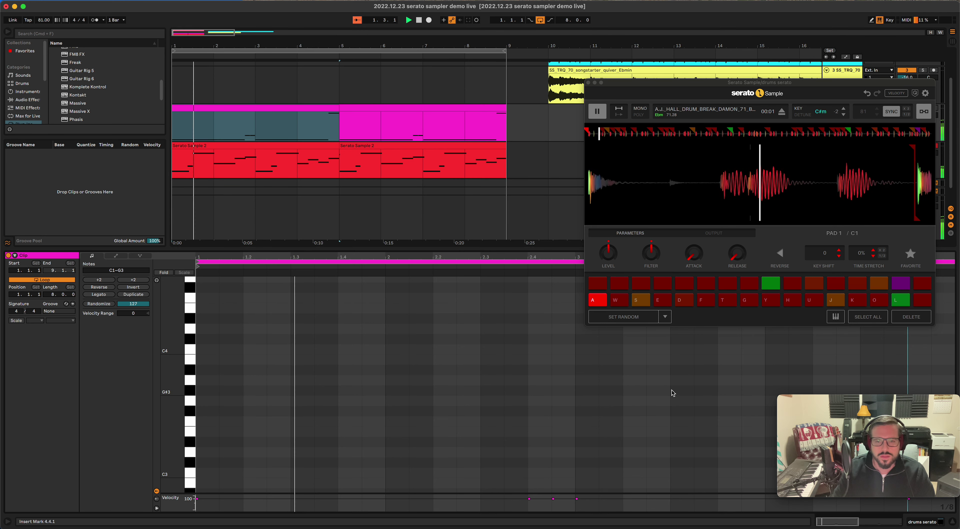
- Shorten the drum clip's G3 note at 4.4.1 to an eighth note and duplicate it directly behind at 4.4.3
{"action": "scroll", "coordinate": [673, 392], "scroll_direction": "up", "scroll_amount": 6}
{"action": "scroll", "coordinate": [672, 392], "scroll_direction": "up", "scroll_amount": 4}
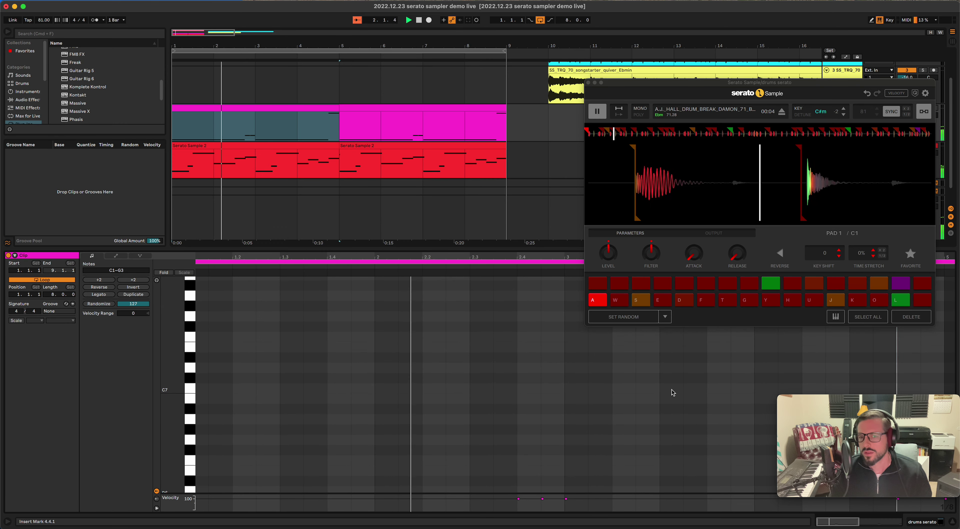
{"action": "scroll", "coordinate": [672, 392], "scroll_direction": "down", "scroll_amount": 10}
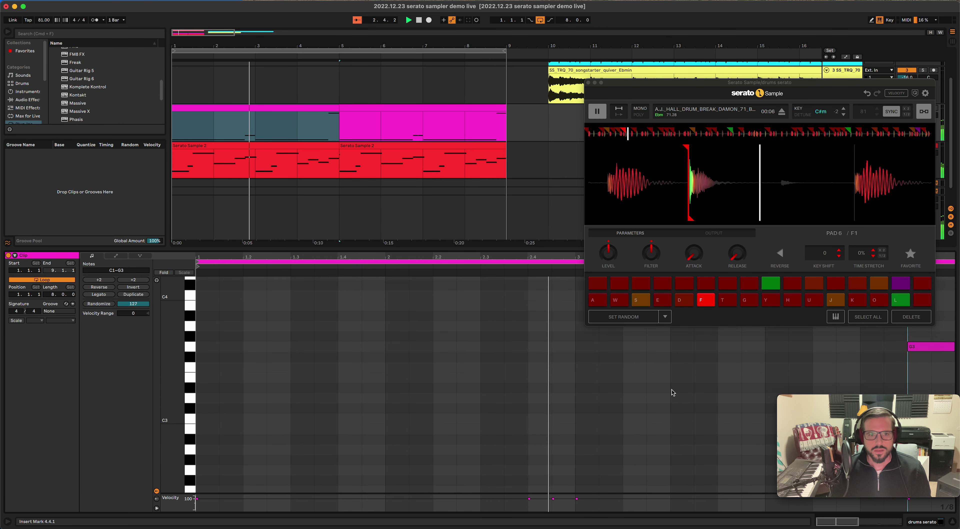
{"action": "left_click", "coordinate": [317, 108]}
{"action": "scroll", "coordinate": [549, 382], "scroll_direction": "down", "scroll_amount": 10}
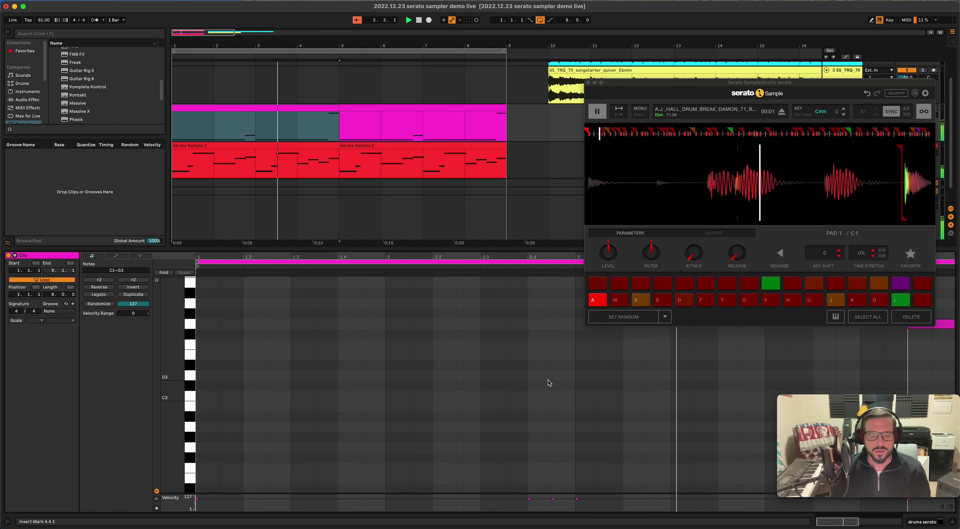
{"action": "scroll", "coordinate": [549, 383], "scroll_direction": "up", "scroll_amount": 5}
{"action": "scroll", "coordinate": [549, 382], "scroll_direction": "down", "scroll_amount": 5}
{"action": "scroll", "coordinate": [548, 388], "scroll_direction": "up", "scroll_amount": 7}
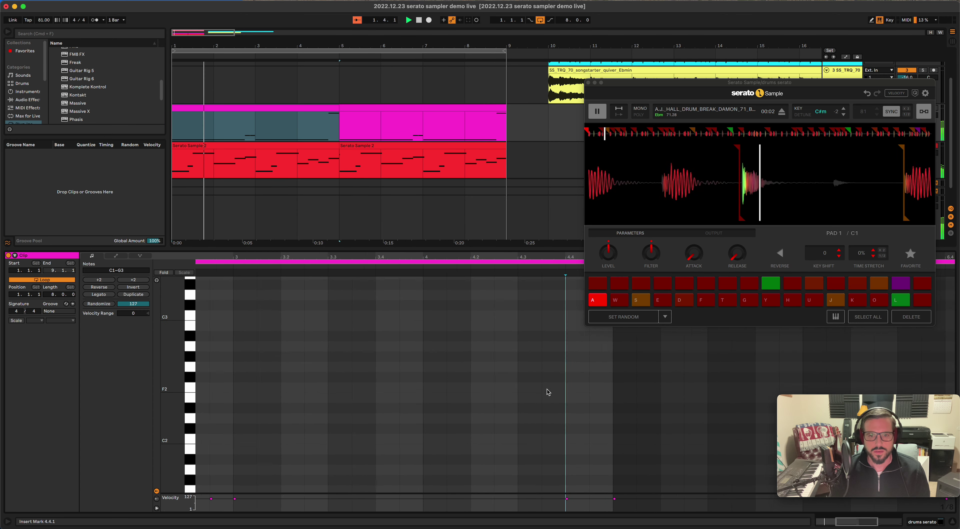
{"action": "scroll", "coordinate": [552, 392], "scroll_direction": "up", "scroll_amount": 10}
{"action": "left_click", "coordinate": [604, 383]}
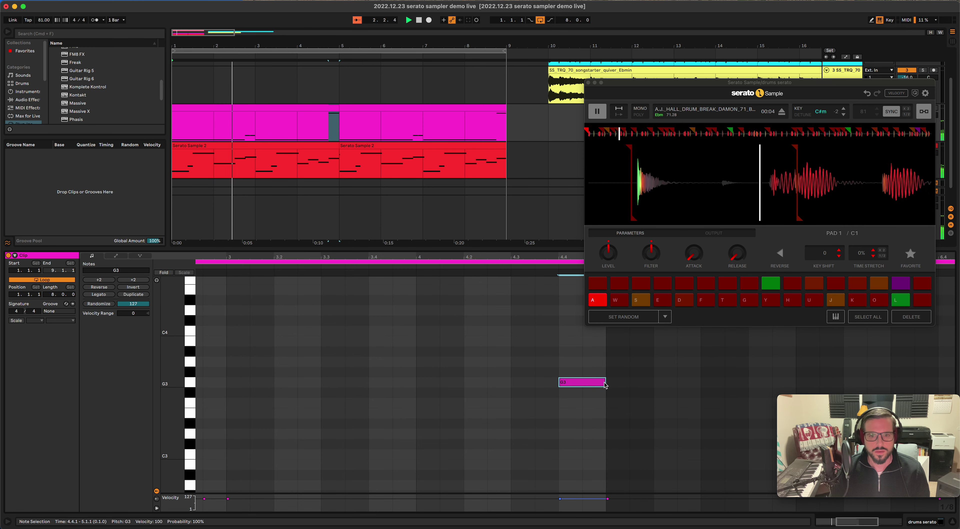
{"action": "left_click_drag", "start_coordinate": [604, 382], "coordinate": [582, 383]}
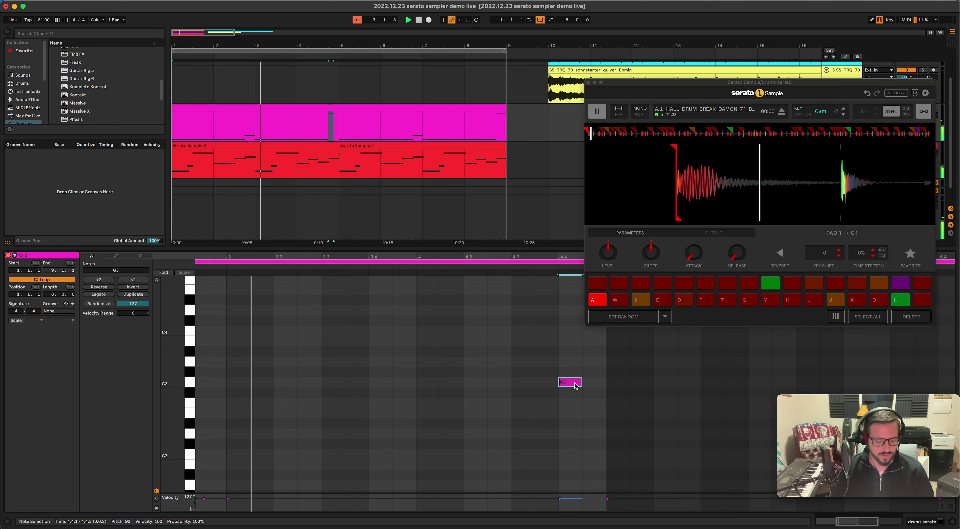
{"action": "key", "text": "super+d"}
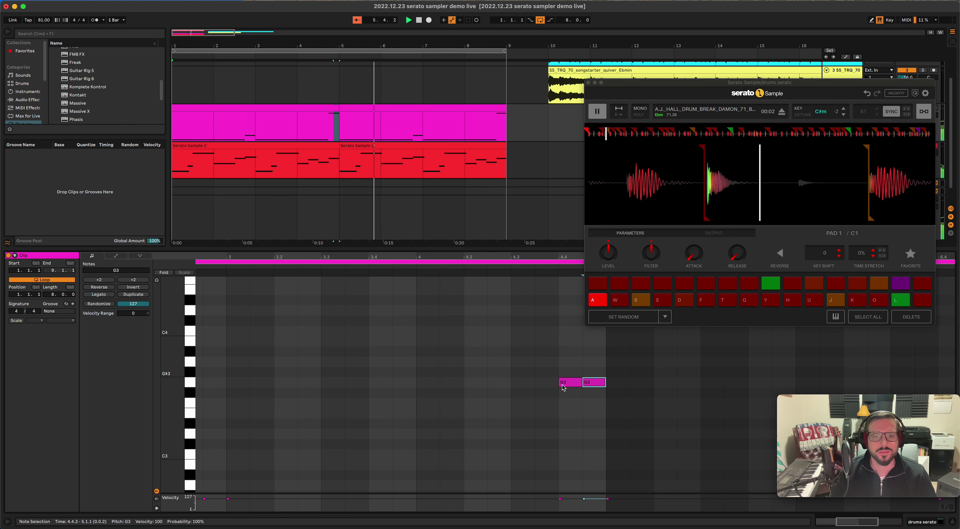
- Restore the drum clip's G3 hit to one single note filling the last beat of bar 4
{"action": "left_click_drag", "start_coordinate": [582, 385], "coordinate": [597, 382]}
{"action": "left_click_drag", "start_coordinate": [598, 382], "coordinate": [605, 381]}
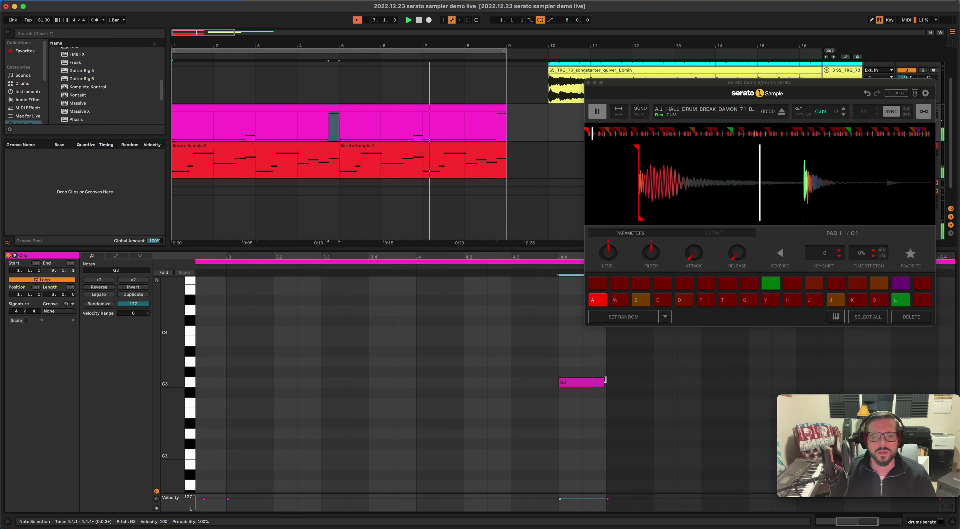
- Stop playback and duplicate the melodic Serato Sample track together with its clips
{"action": "left_click_drag", "start_coordinate": [610, 88], "coordinate": [335, 90]}
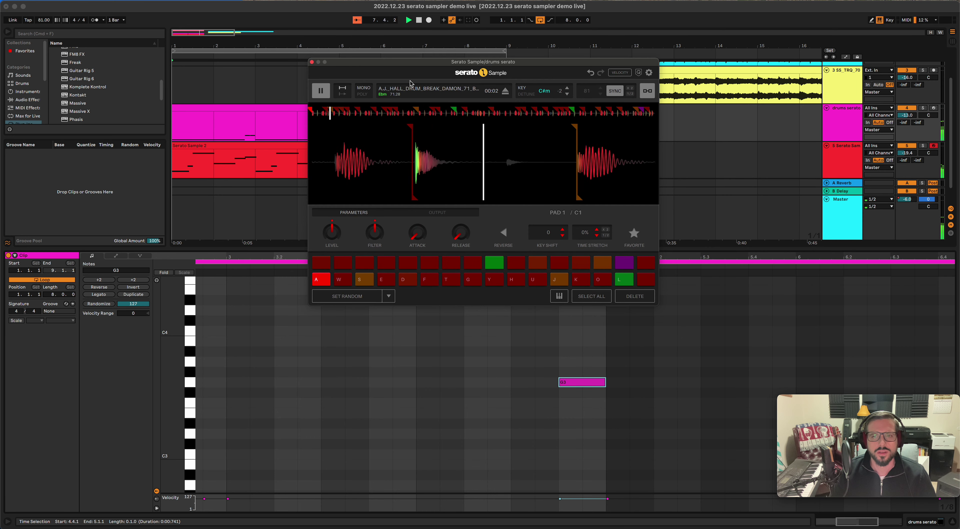
{"action": "left_click", "coordinate": [841, 166]}
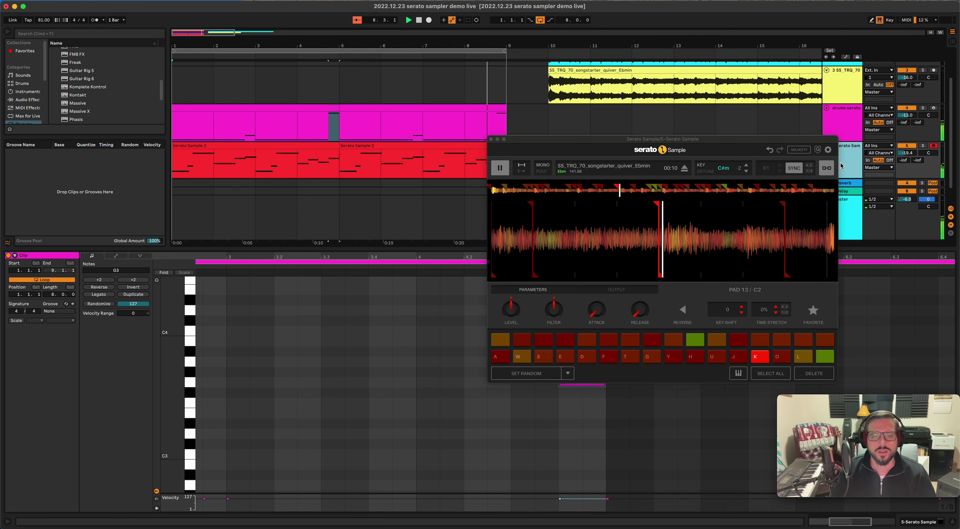
{"action": "key", "text": "space"}
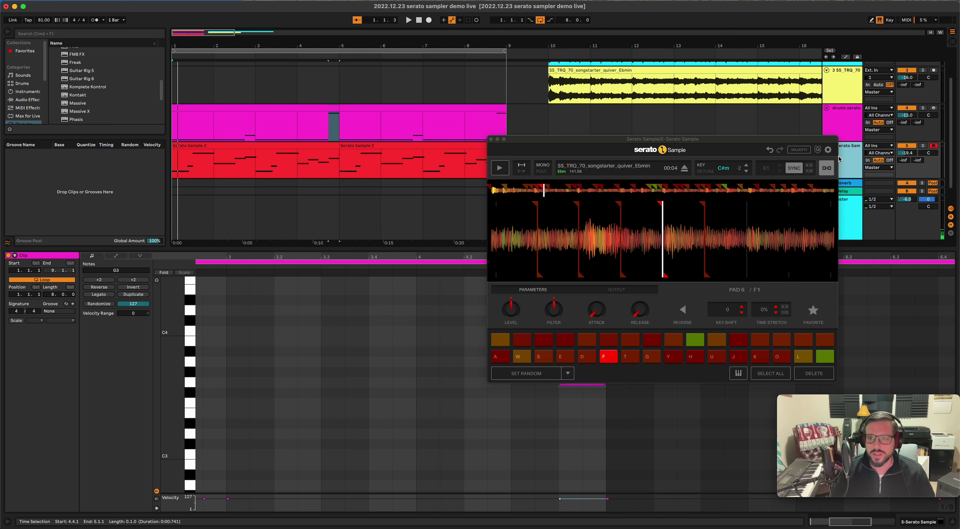
{"action": "left_click_drag", "start_coordinate": [797, 139], "coordinate": [648, 123]}
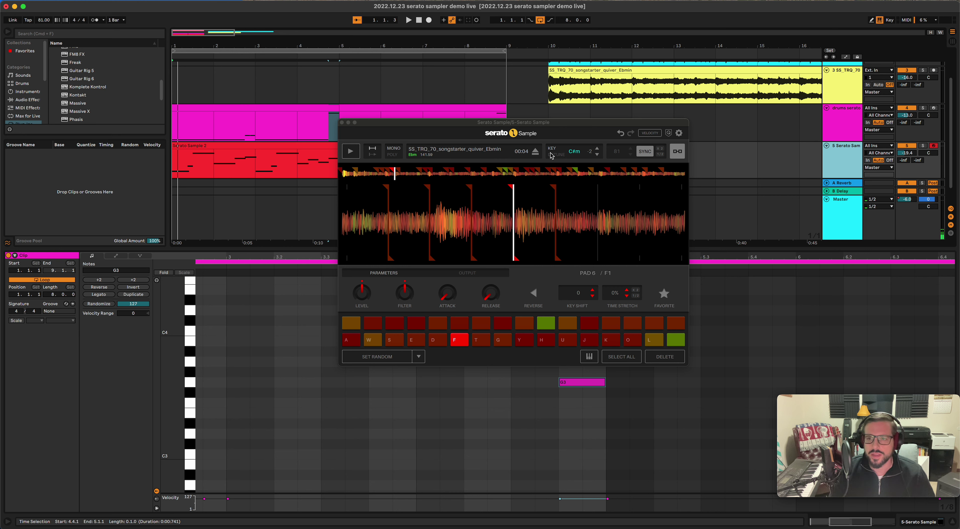
{"action": "right_click", "coordinate": [836, 161]}
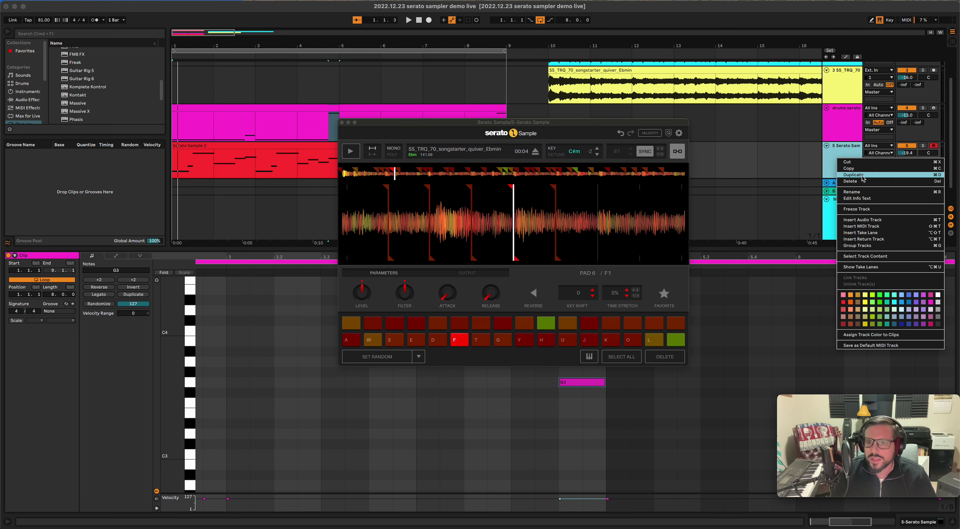
{"action": "key", "text": "Return"}
- In the duplicated track's sampler, lower the key shift to -10 and halve the synced tempo to 40.5
{"action": "left_click_drag", "start_coordinate": [553, 124], "coordinate": [550, 183]}
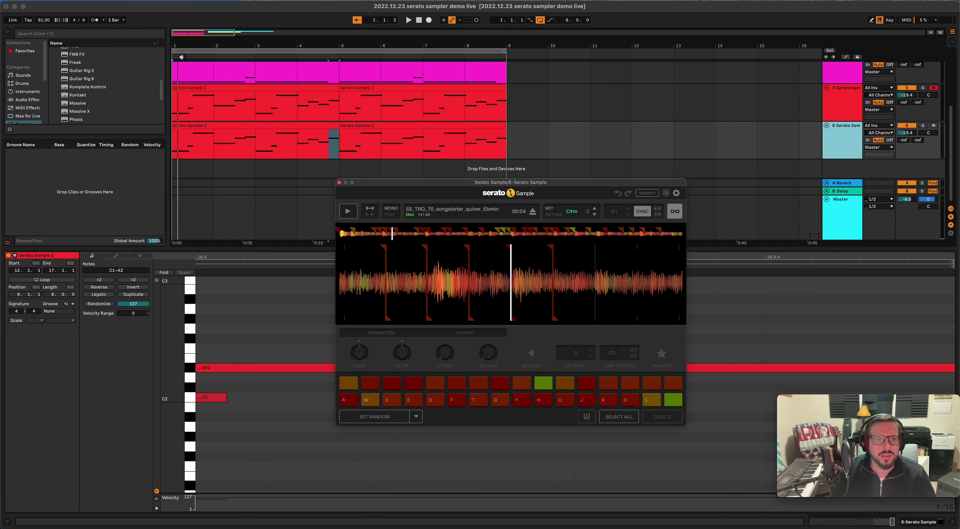
{"action": "left_click_drag", "start_coordinate": [174, 45], "coordinate": [177, 52]}
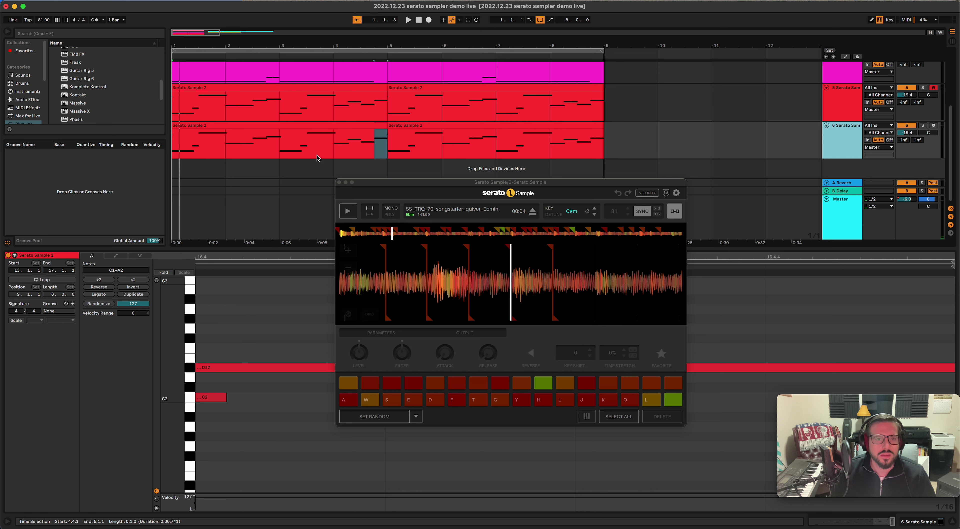
{"action": "left_click", "coordinate": [298, 127]}
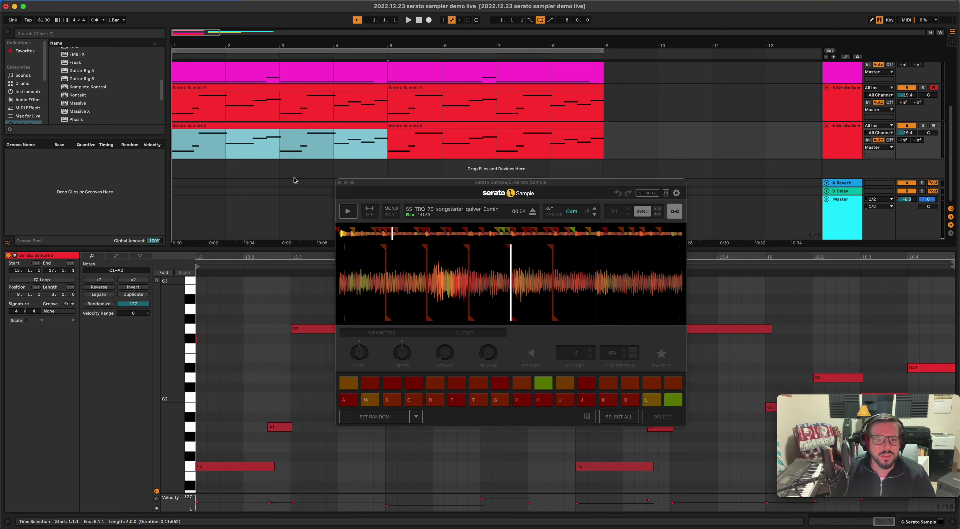
{"action": "double_click", "coordinate": [595, 209]}
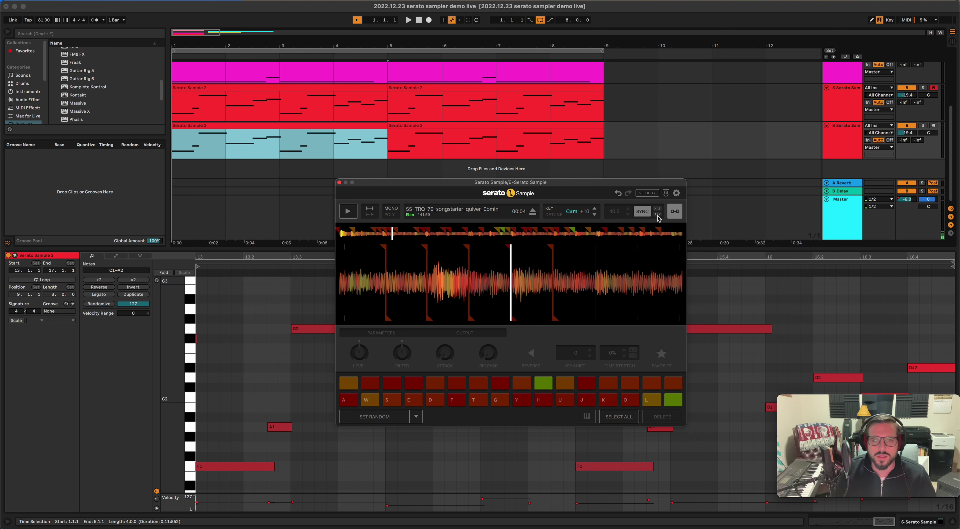
- Set the arrangement grid to 1/8 and trim the duplicated melodic clips to the first eighth note of each bar, 1 through 8
{"action": "right_click", "coordinate": [248, 139]}
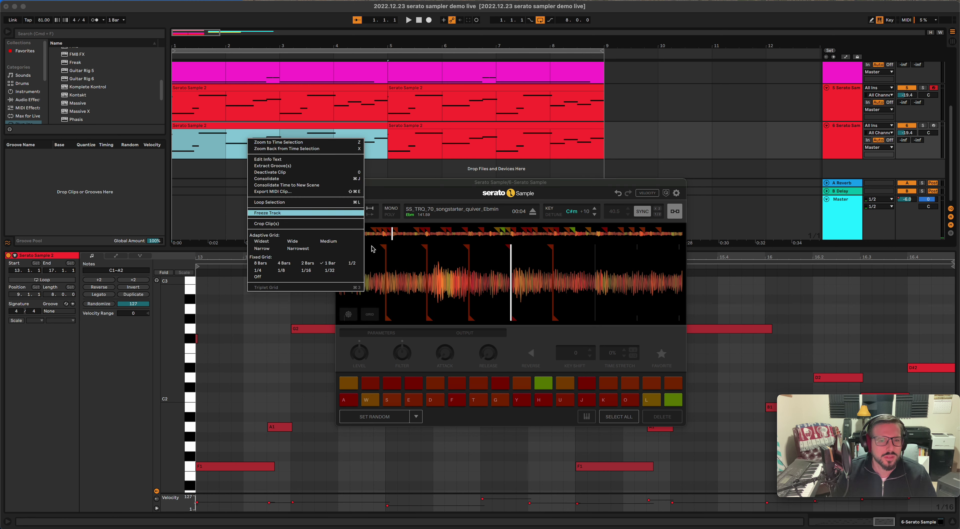
{"action": "left_click", "coordinate": [282, 270]}
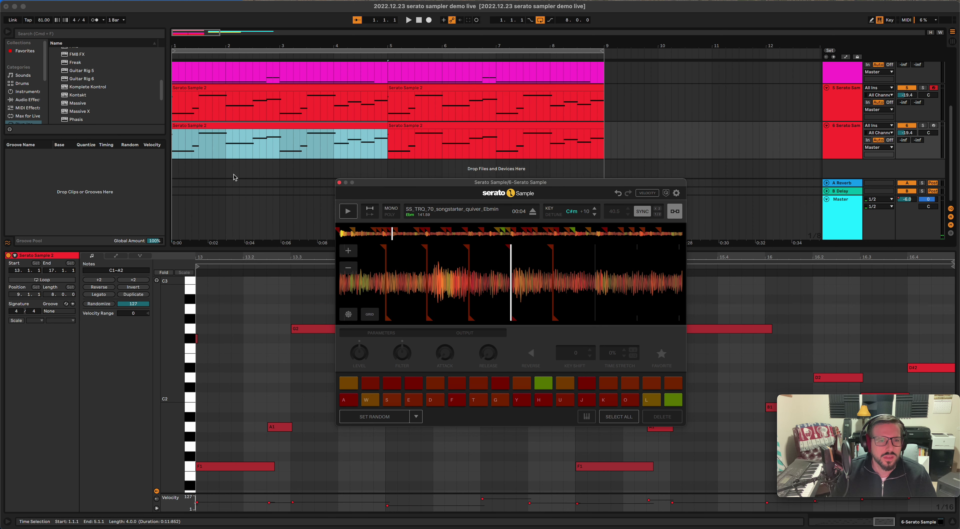
{"action": "left_click", "coordinate": [179, 146]}
{"action": "left_click_drag", "start_coordinate": [179, 146], "coordinate": [603, 145]}
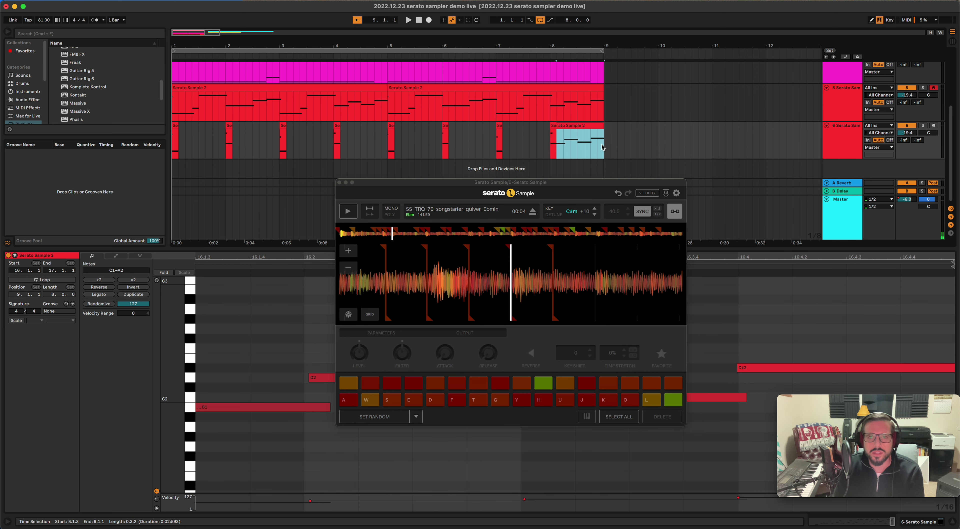
{"action": "key", "text": "Delete"}
- Find the Pong preset of the Clean Delay, add it to the duplicated sampler track, and set its synced delay time to 1
{"action": "left_click", "coordinate": [851, 145]}
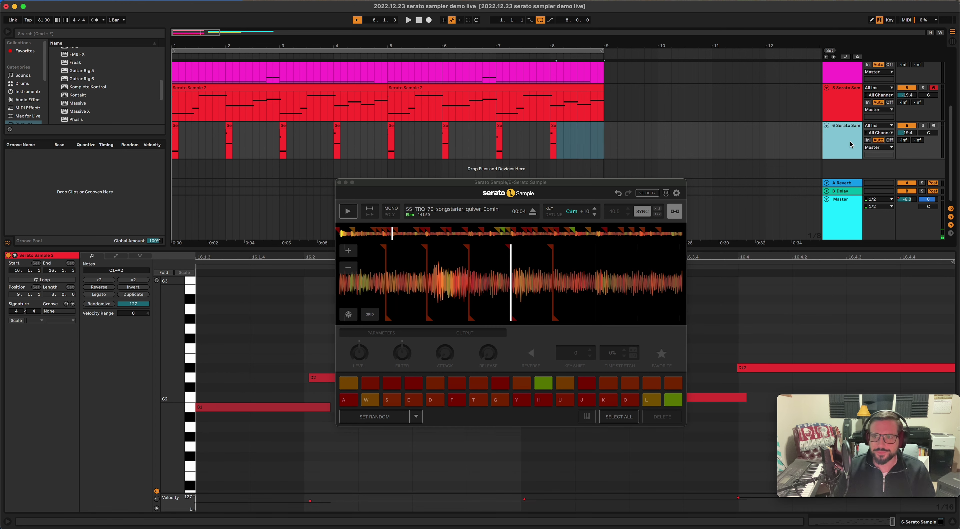
{"action": "left_click", "coordinate": [27, 100]}
{"action": "left_click", "coordinate": [63, 33]}
{"action": "type", "text": "pong"}
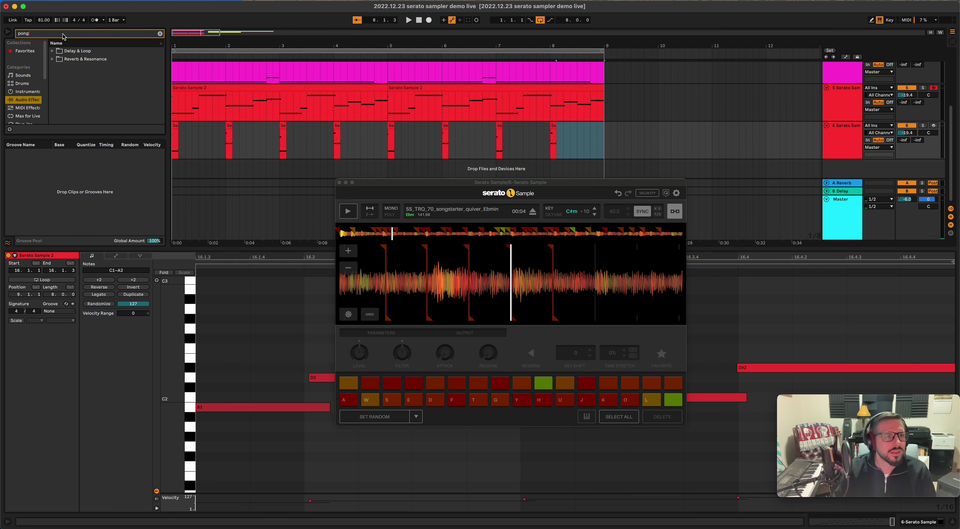
{"action": "left_click", "coordinate": [52, 51]}
{"action": "left_click", "coordinate": [58, 59]}
{"action": "left_click", "coordinate": [63, 68]}
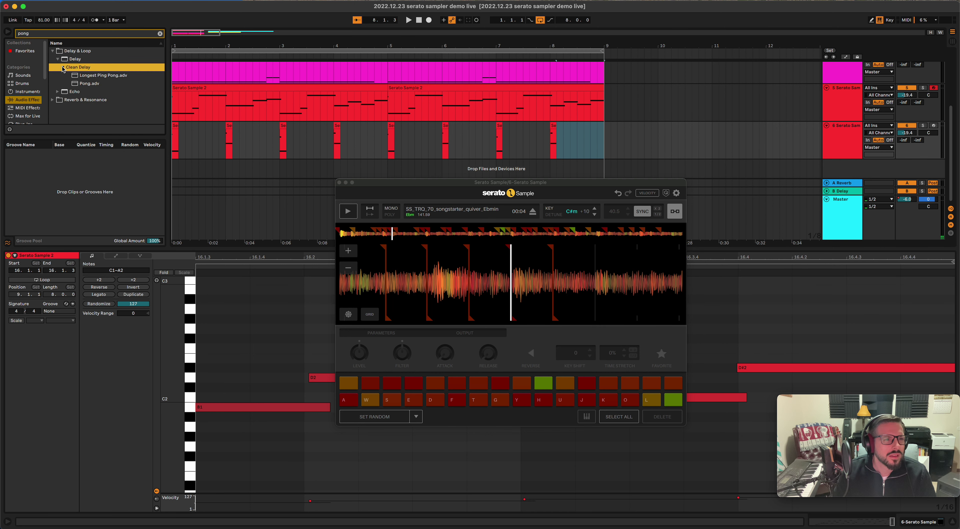
{"action": "double_click", "coordinate": [86, 83]}
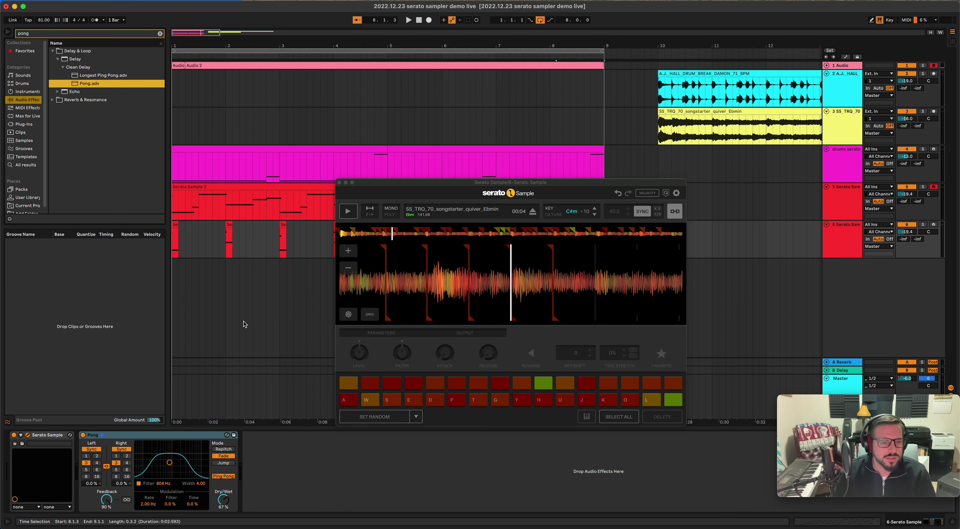
{"action": "left_click", "coordinate": [85, 456]}
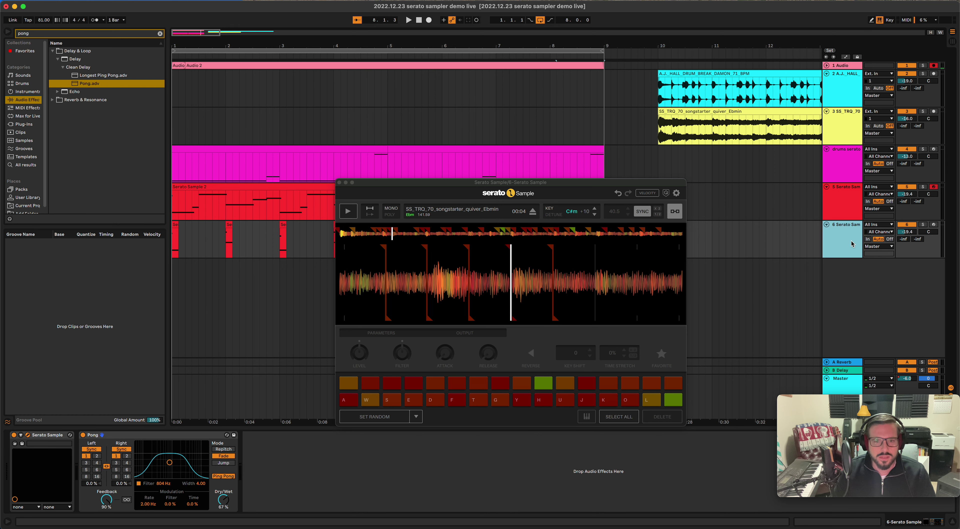
- Pan the original melodic track to the right and the duplicate to 30L, and lower the duplicate's volume to -29.0 dB
{"action": "key", "text": "Tab"}
{"action": "left_click_drag", "start_coordinate": [496, 184], "coordinate": [642, 123]}
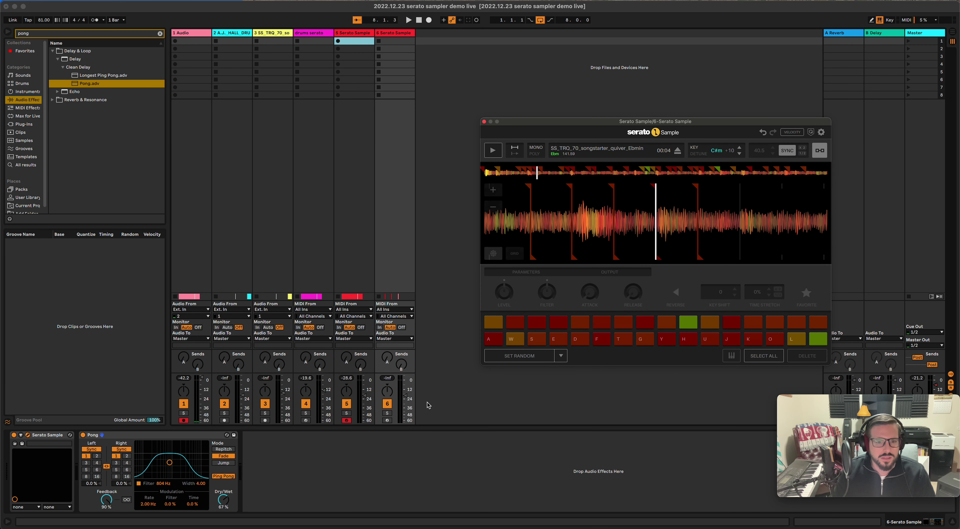
{"action": "left_click", "coordinate": [347, 391]}
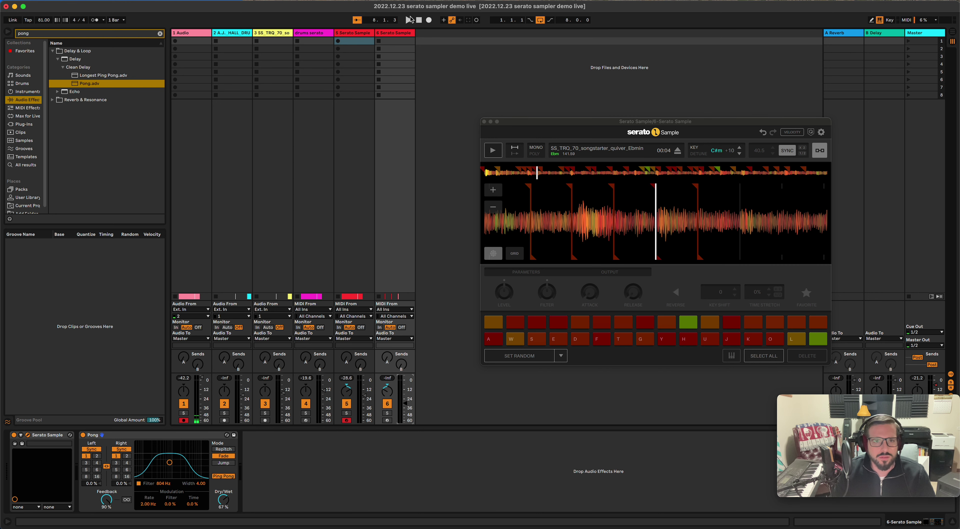
{"action": "left_click", "coordinate": [398, 33]}
{"action": "key", "text": "Tab"}
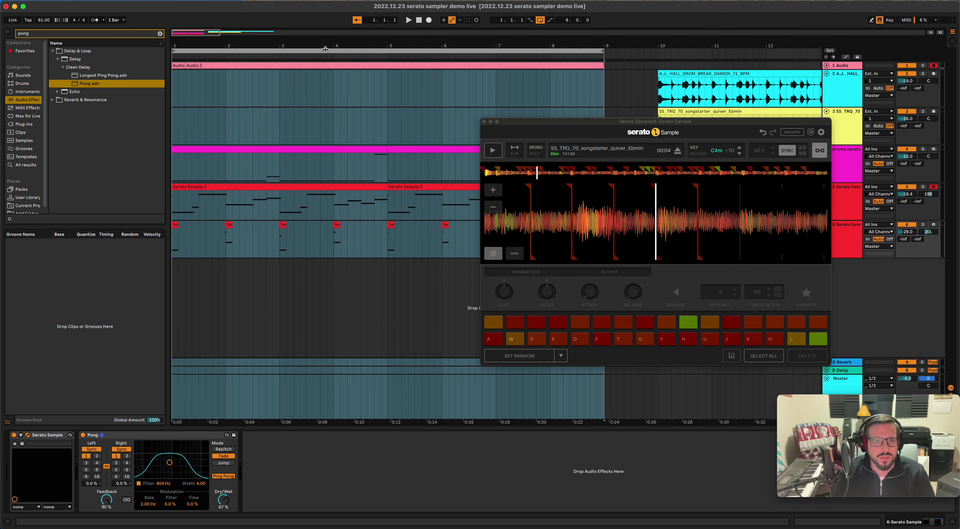
- Play back the duplicated track in solo, and unsolo it to hear it within the full arrangement
{"action": "left_click", "coordinate": [922, 226]}
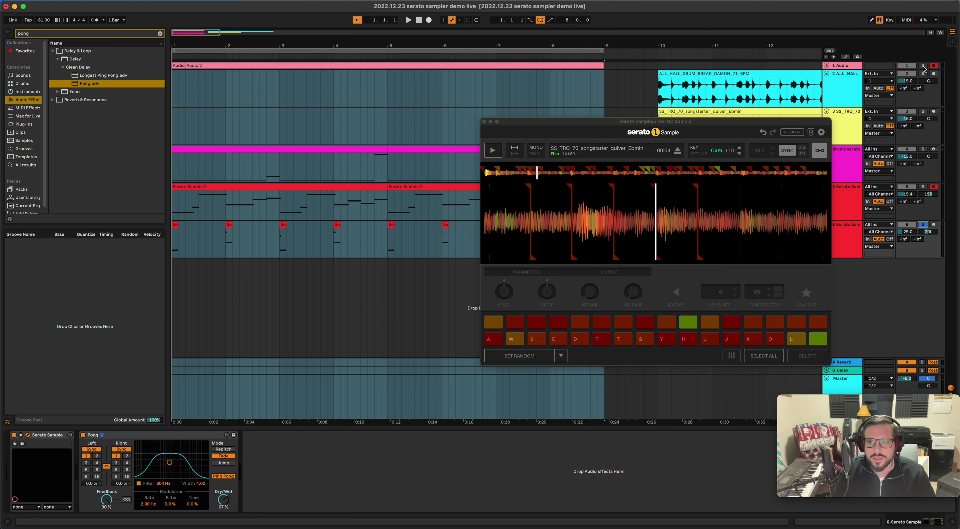
{"action": "key", "text": "space"}
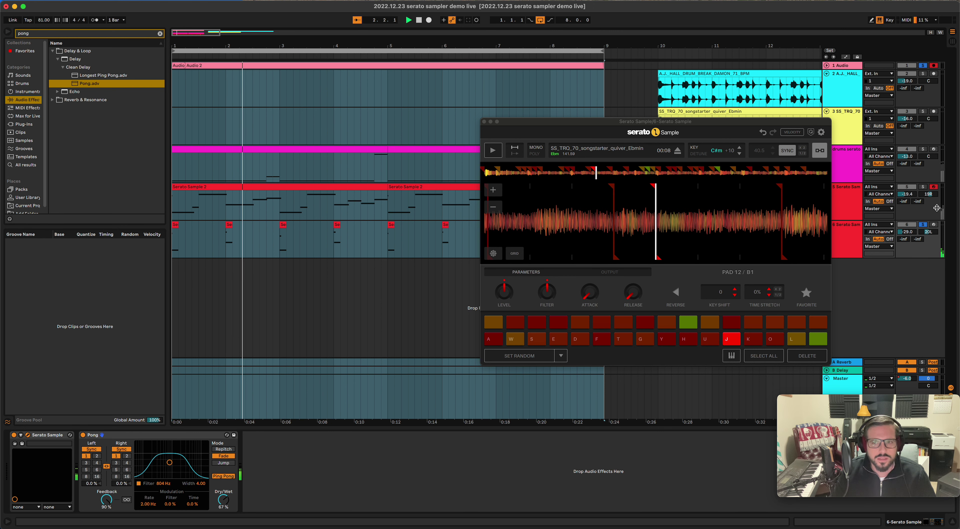
{"action": "left_click", "coordinate": [923, 225]}
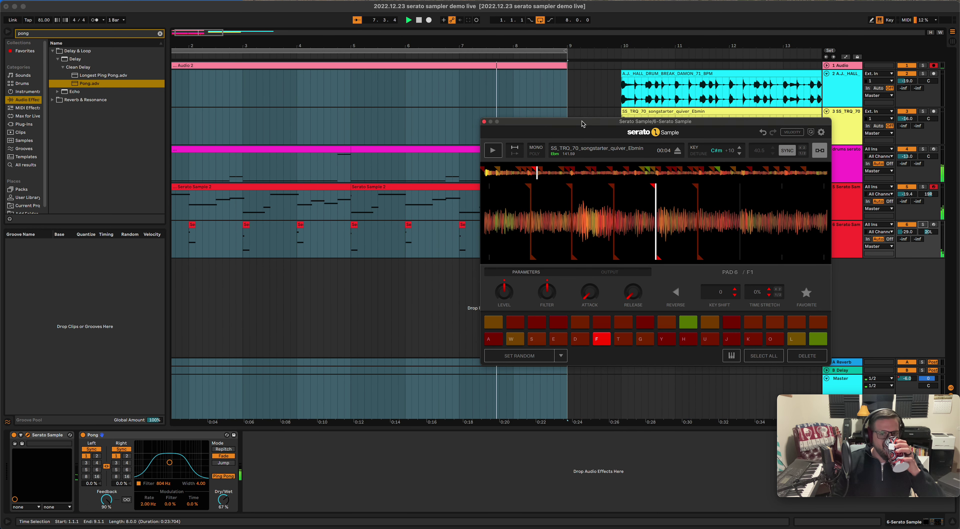
{"action": "left_click_drag", "start_coordinate": [593, 121], "coordinate": [684, 101]}
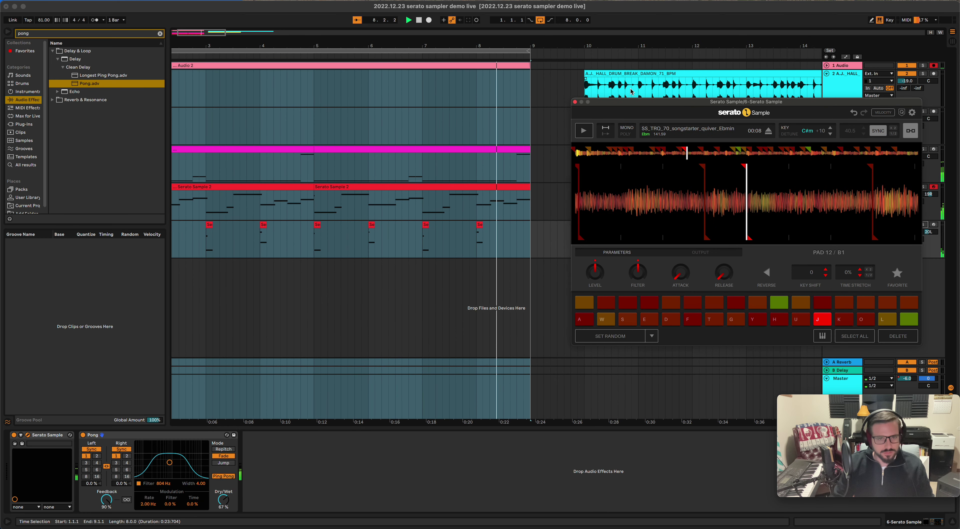
- Select the eight-bar loop during playback, select the original melodic track's second clip, and move its sampler window clear of the clips
{"action": "left_click", "coordinate": [333, 49]}
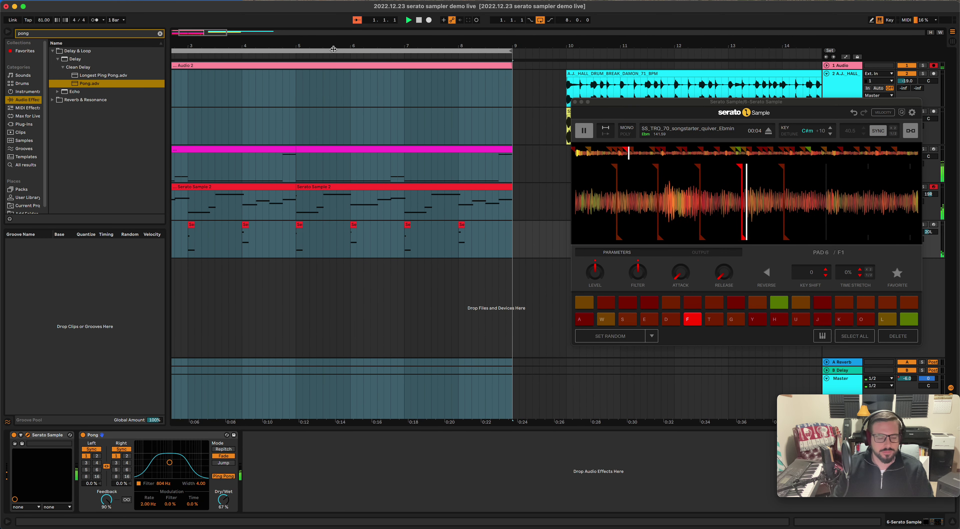
{"action": "left_click_drag", "start_coordinate": [277, 45], "coordinate": [275, 42]}
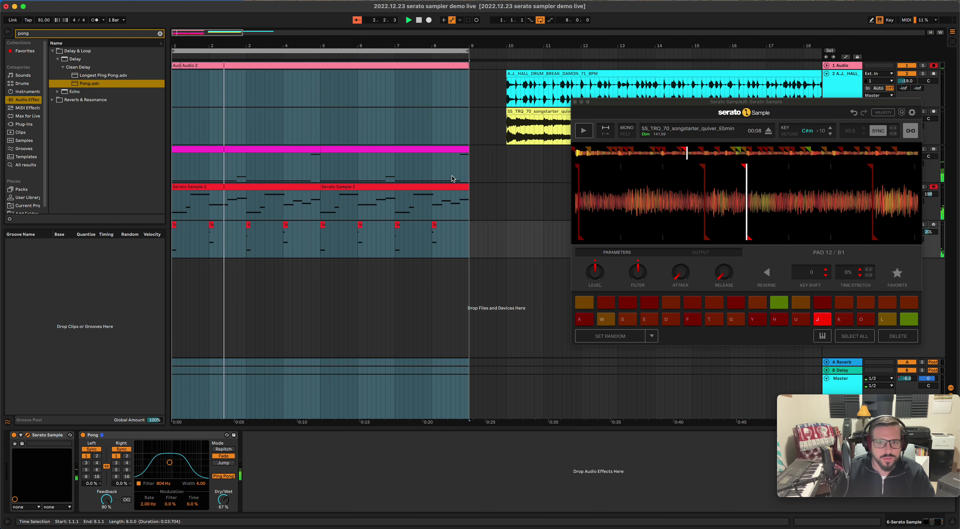
{"action": "left_click_drag", "start_coordinate": [606, 101], "coordinate": [560, 98]}
{"action": "left_click", "coordinate": [418, 185]}
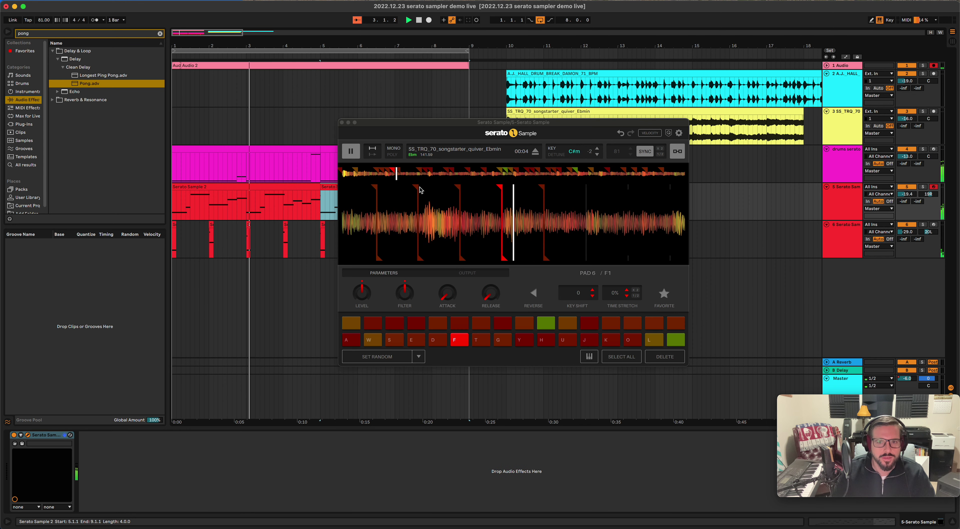
{"action": "left_click_drag", "start_coordinate": [455, 124], "coordinate": [514, 122]}
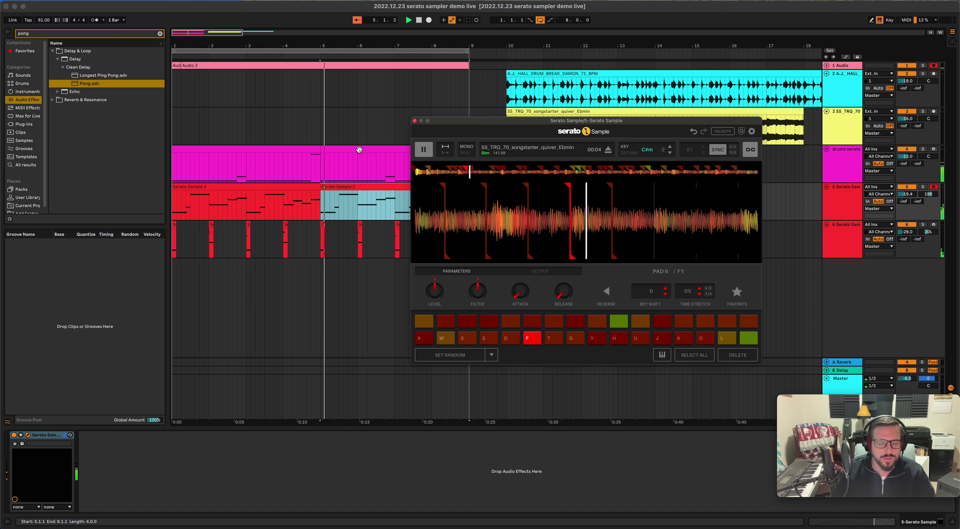
- Lower the duplicated melodic track's volume to -29.7 dB in the mixer and return to the arrangement
{"action": "left_click", "coordinate": [848, 246]}
{"action": "key", "text": "Tab"}
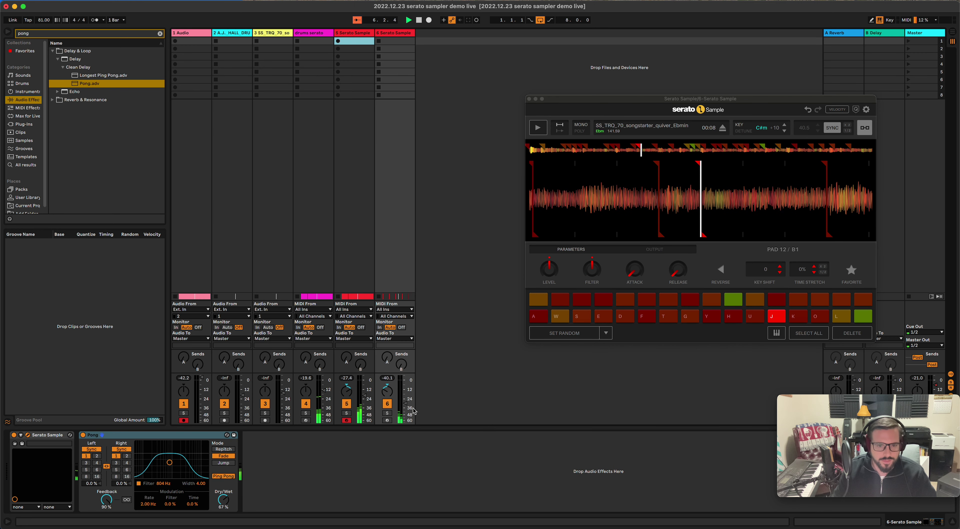
{"action": "key", "text": "Tab"}
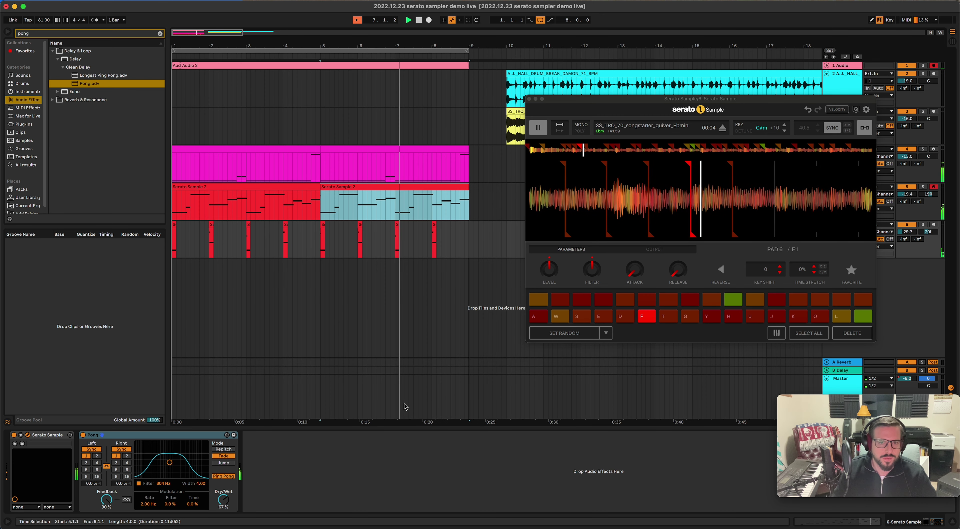
- Listen to the full eight-bar loop, stop playback, and reposition the original melodic track's sampler window over the arrangement
{"action": "left_click", "coordinate": [222, 53]}
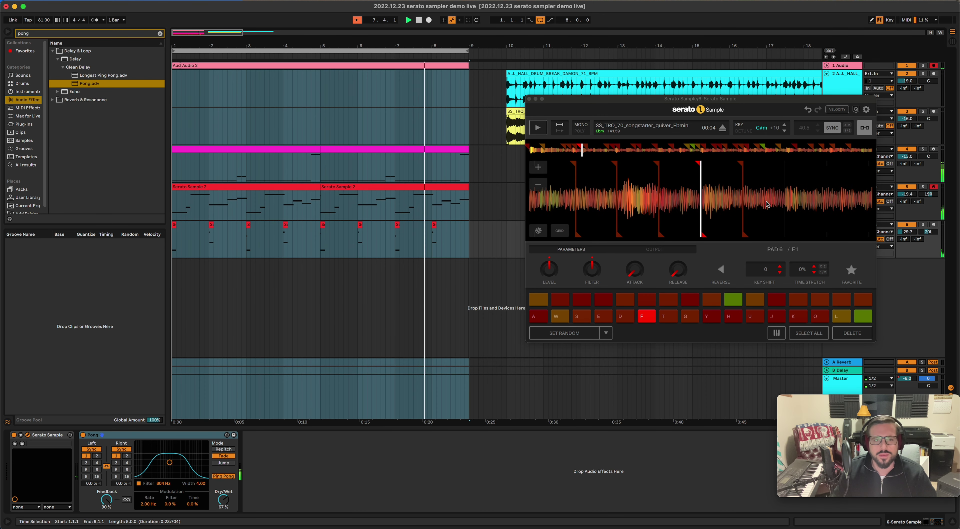
{"action": "left_click", "coordinate": [460, 190]}
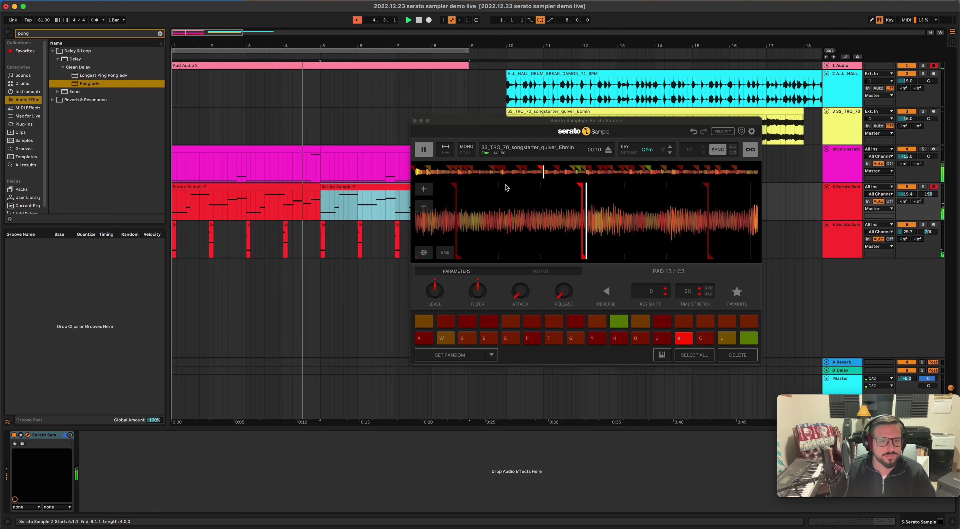
{"action": "key", "text": "space"}
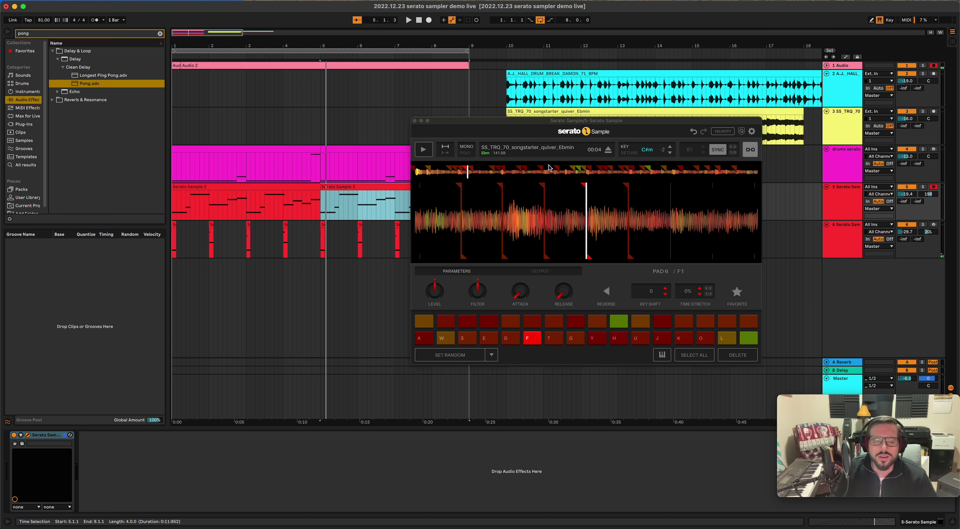
{"action": "left_click_drag", "start_coordinate": [492, 123], "coordinate": [341, 141]}
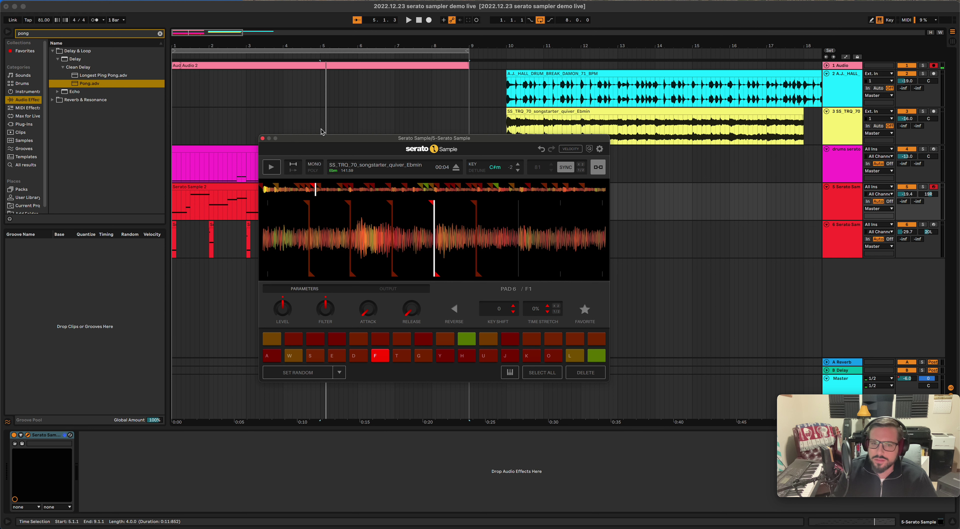
{"action": "left_click_drag", "start_coordinate": [325, 140], "coordinate": [460, 143]}
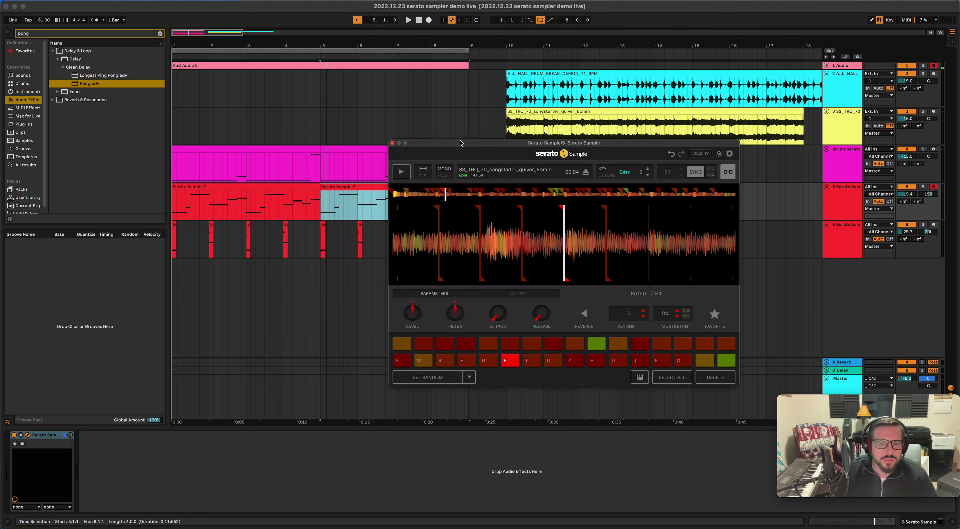